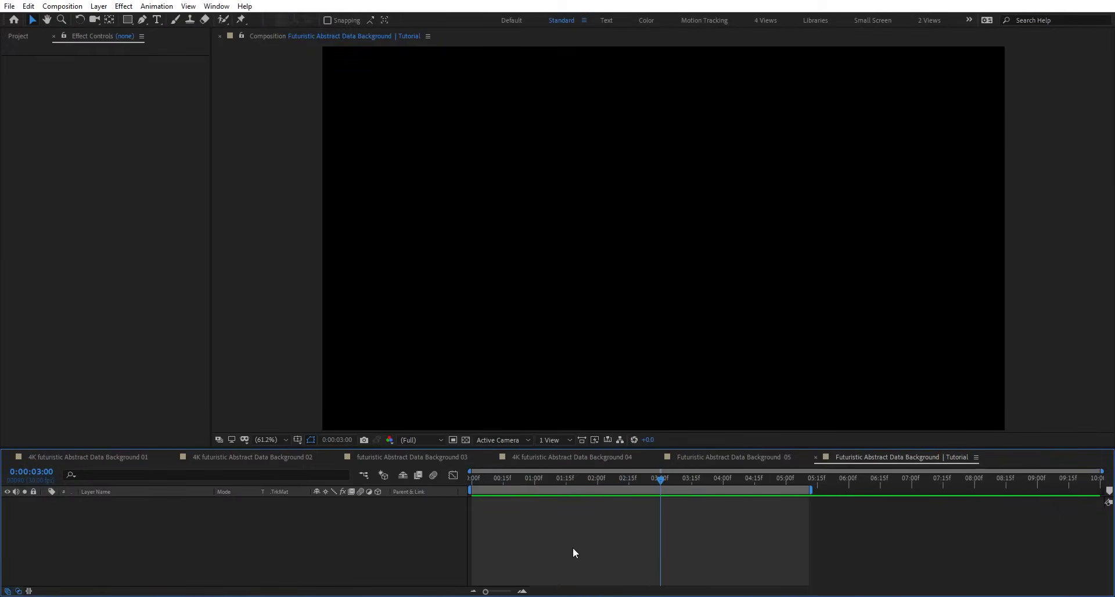
Create a 1920 × 1080 px white solid named "Gird" and apply the Venetian Blinds effect to it
key("ctrl+y")
type("Gird")
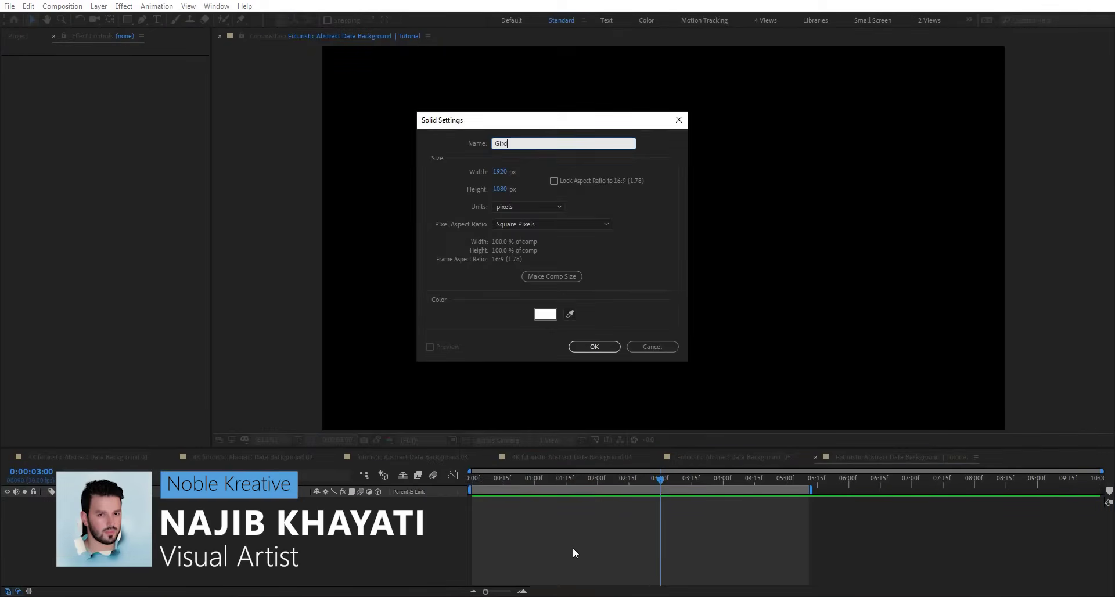
key("Return")
key("ctrl+space")
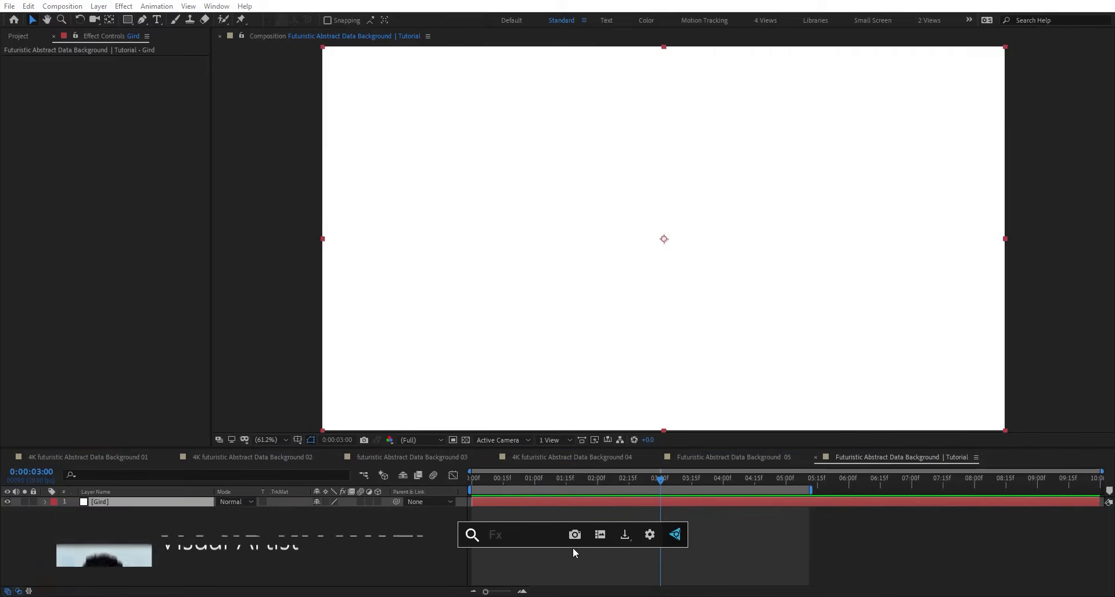
type("ven")
key("Return")
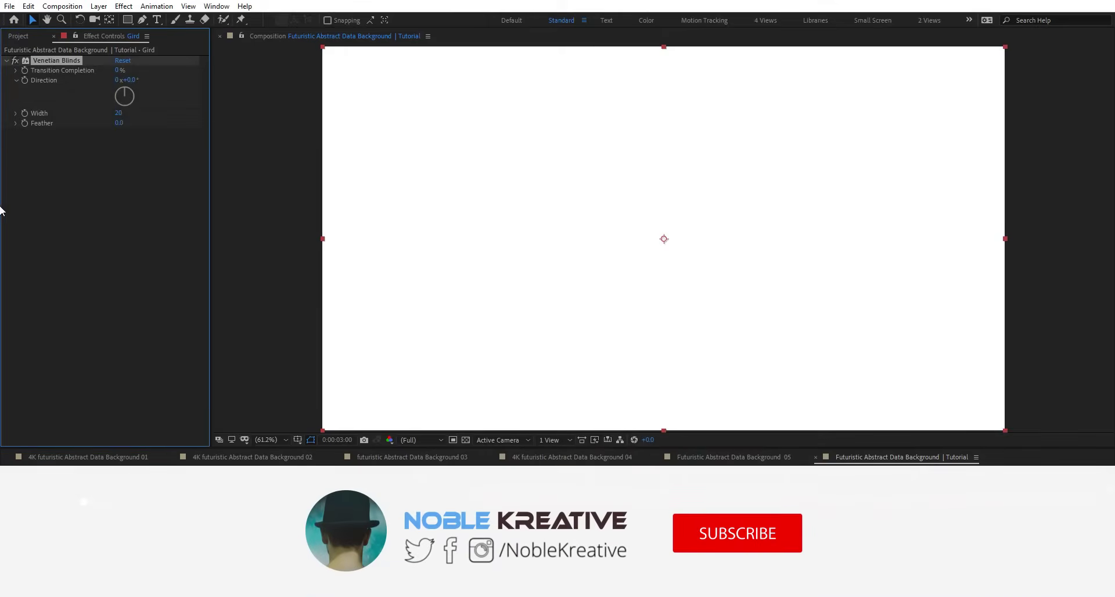
Try Venetian Blinds with completion 75%, direction 34°, width 90 and feather 29, check it against the transparency grid, and reset the effect
left_click_drag(119, 70, 155, 79)
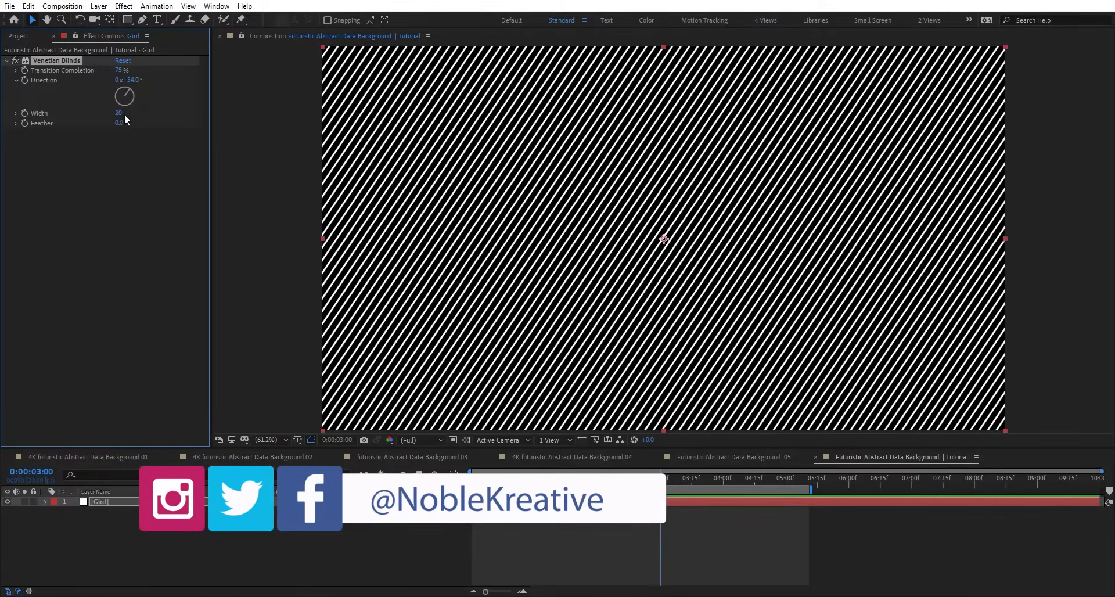
left_click_drag(123, 115, 142, 136)
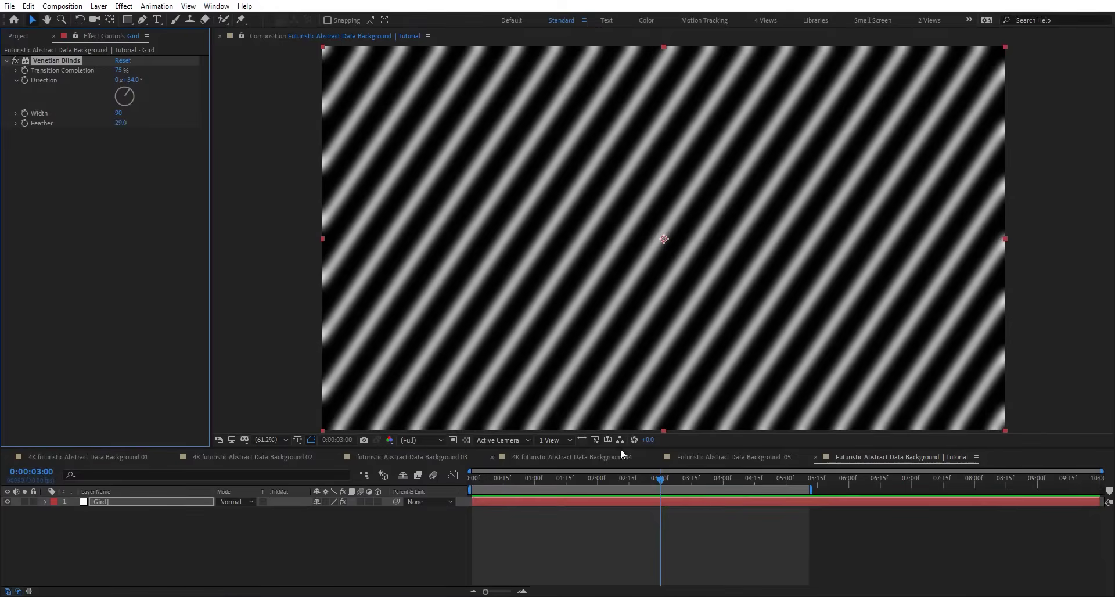
left_click(465, 440)
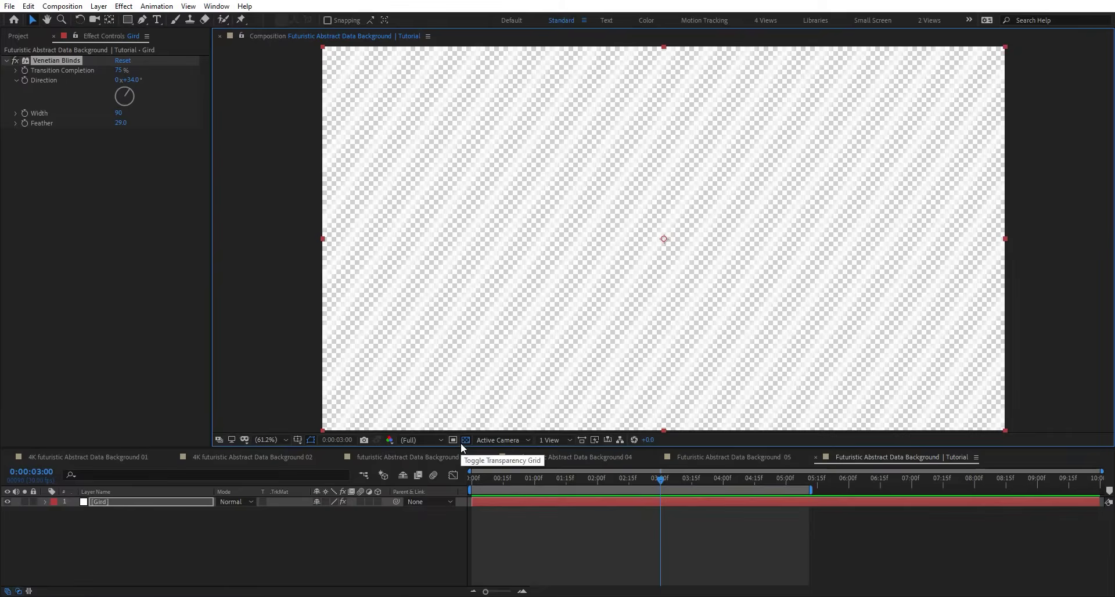
left_click(465, 440)
left_click(123, 62)
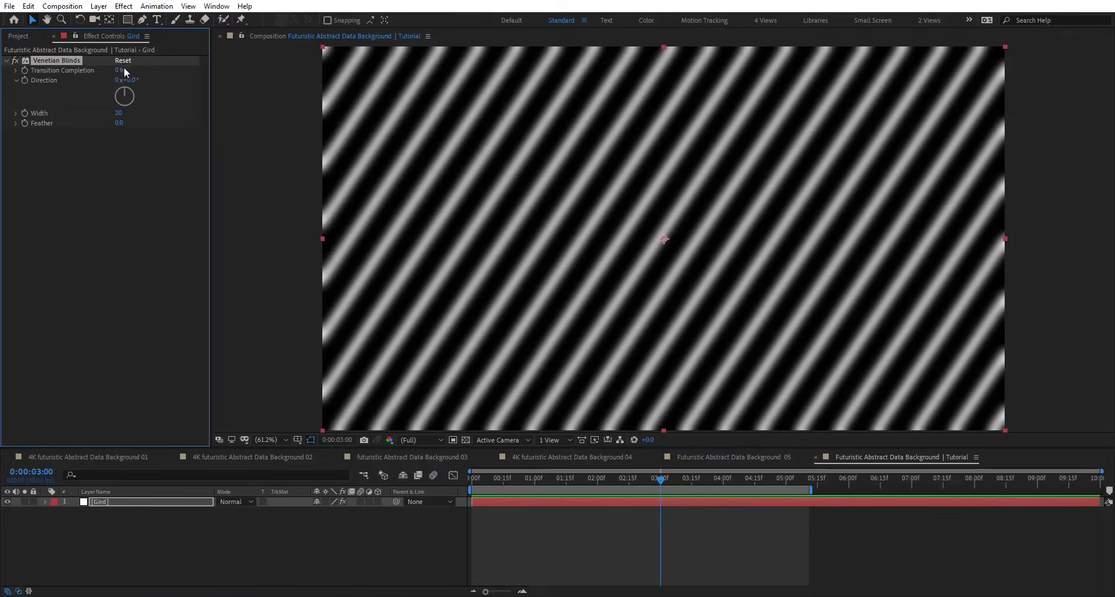
Set the Venetian Blinds transition completion to 85%, and duplicate the effect with its direction at -90° to form a dot grid
left_click(120, 70)
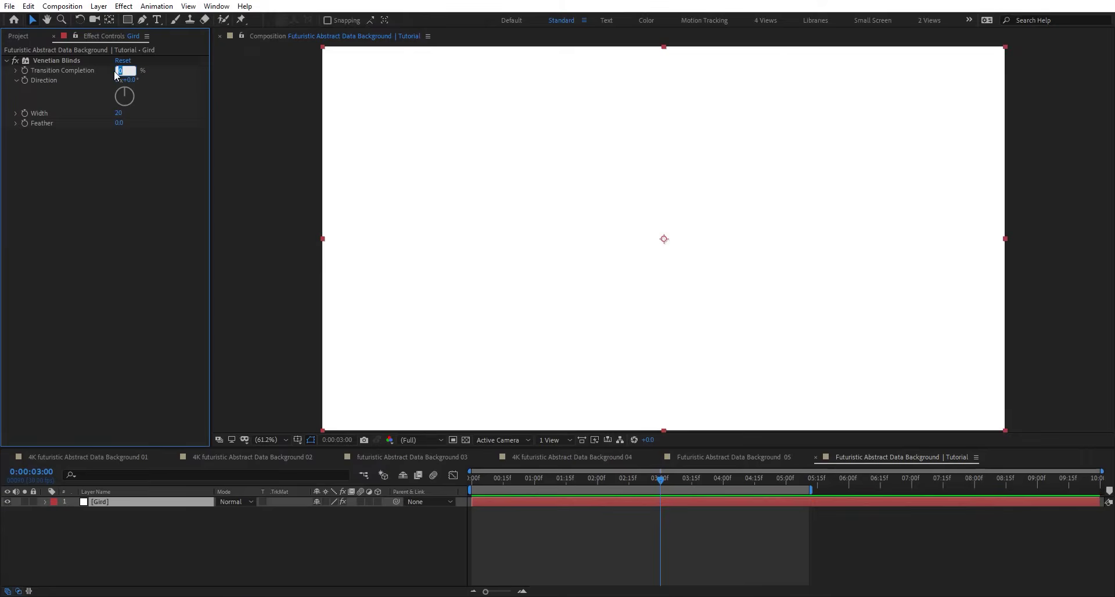
key("Return")
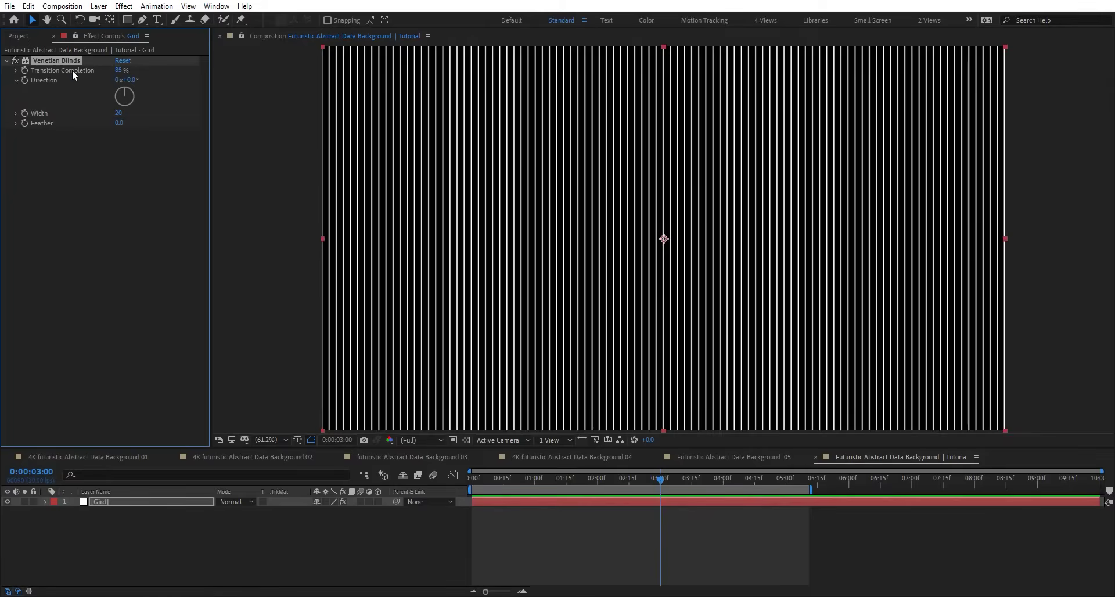
key("ctrl+d")
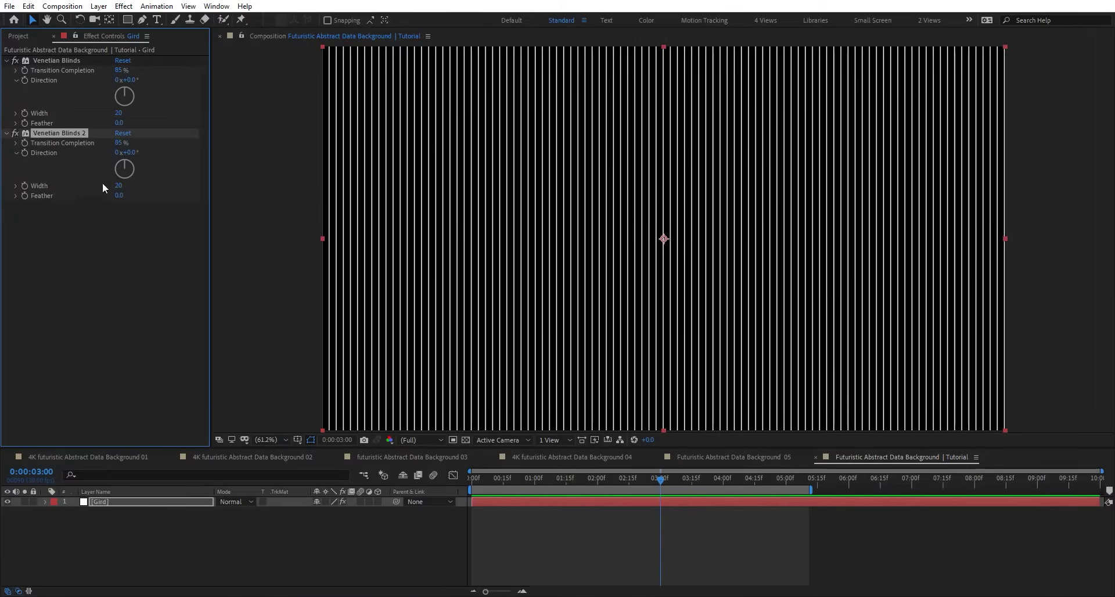
left_click_drag(121, 172, 116, 169)
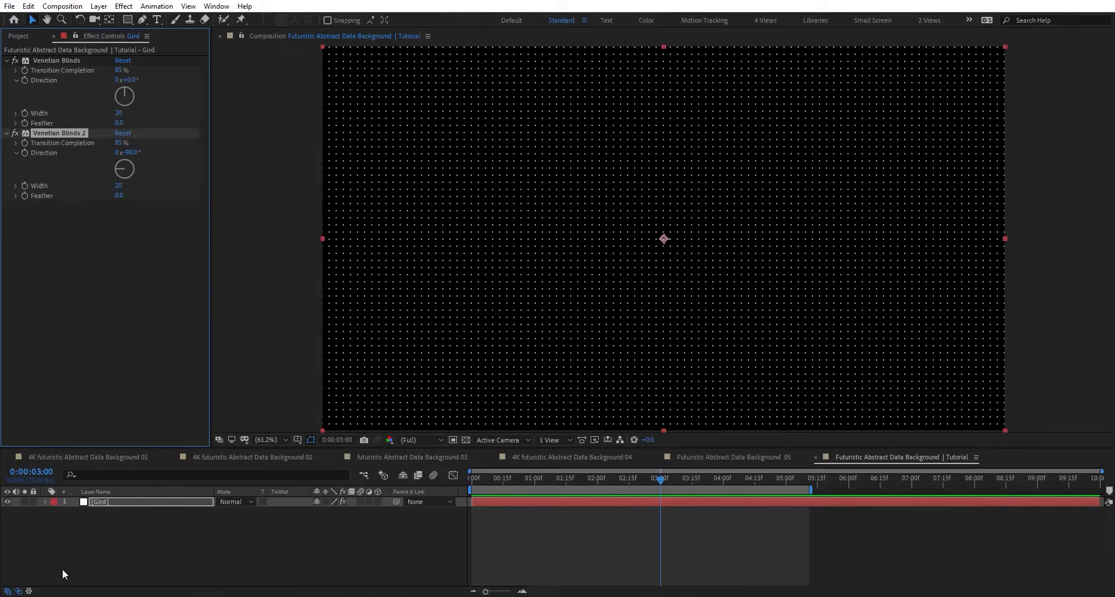
Create a second 1920 × 1080 px white solid named "Fractal" above the Gird layer
left_click(154, 532)
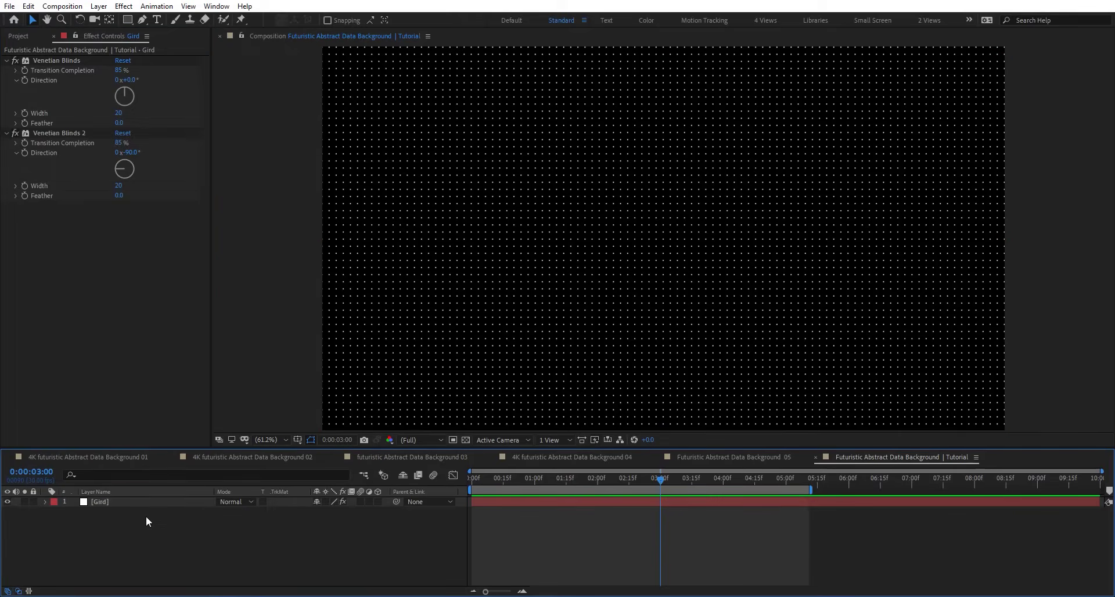
key("ctrl+y")
type("Fractal")
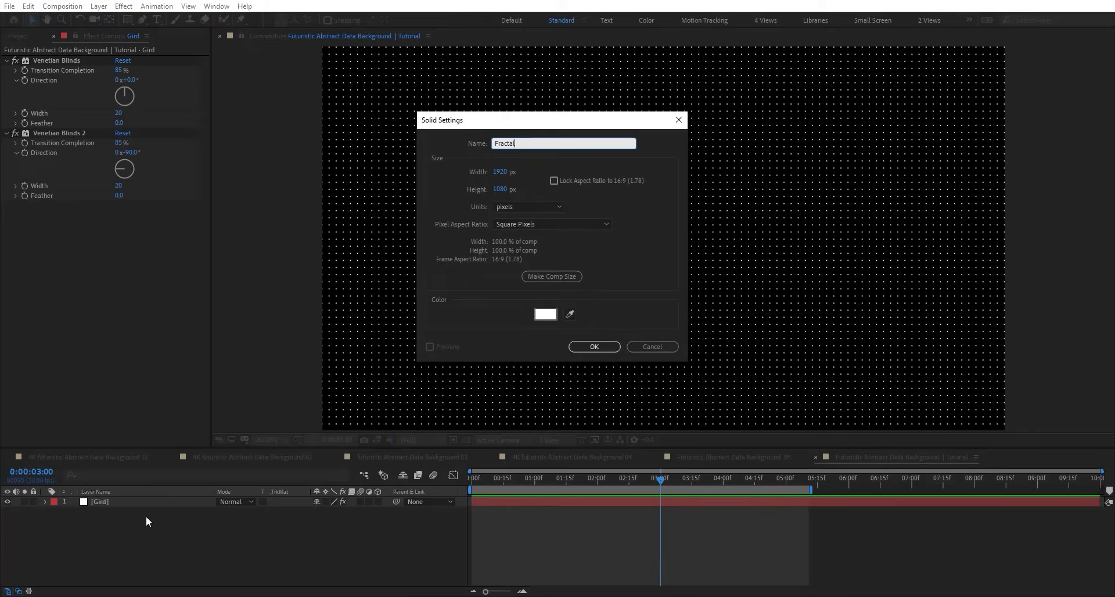
key("Return")
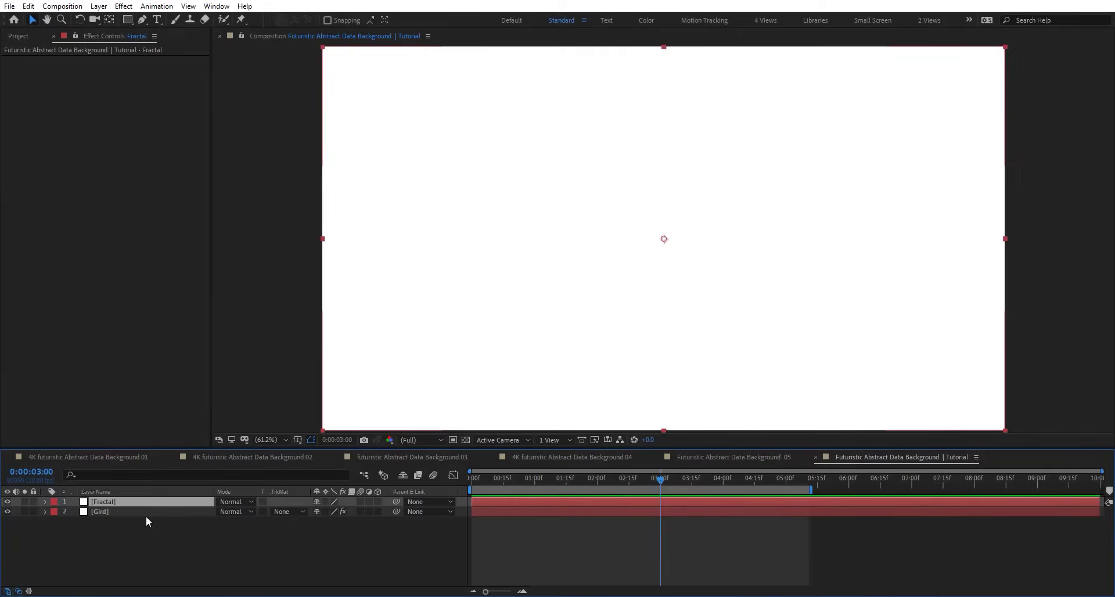
Pre-compose the Fractal solid as "Map", moving all attributes into the new composition, and open that composition
key("ctrl+shift+c")
type("Map")
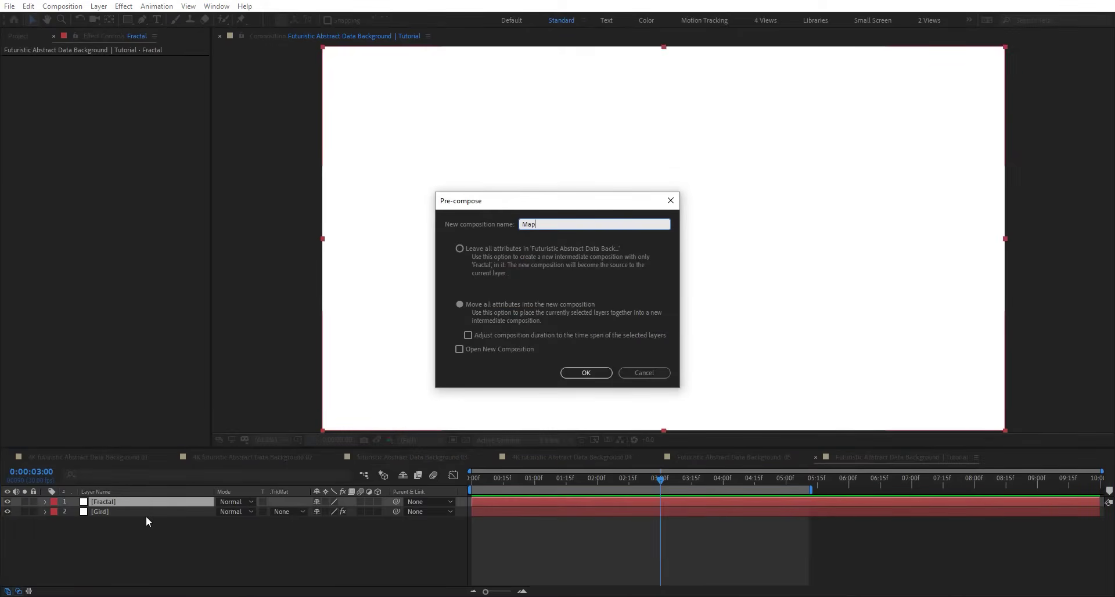
key("Return")
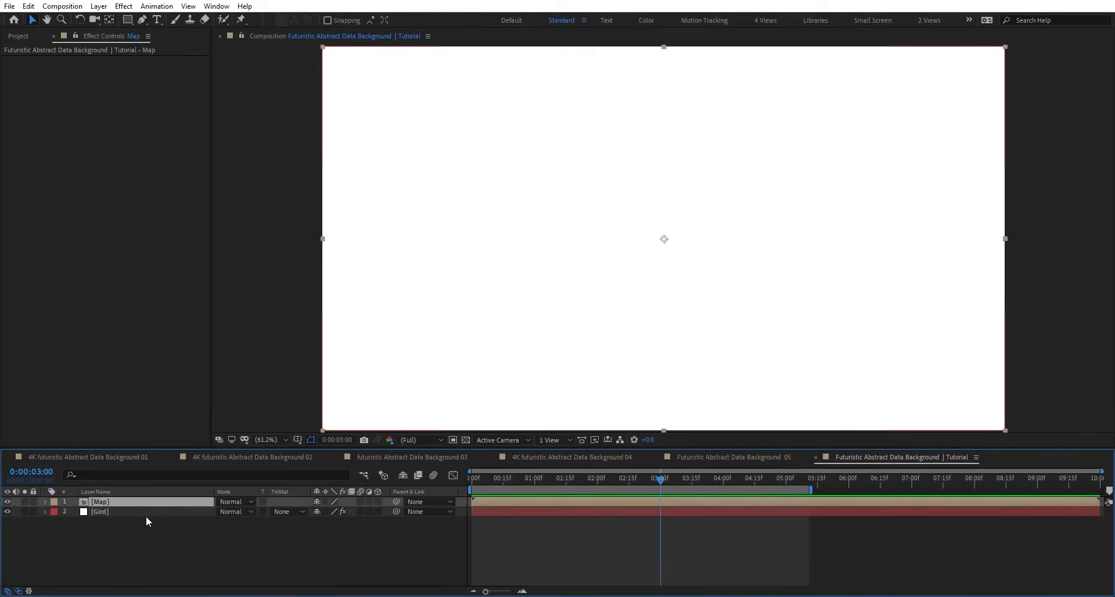
double_click(132, 499)
Apply Fractal Noise to the Fractal layer and set its complexity to 1
left_click(120, 500)
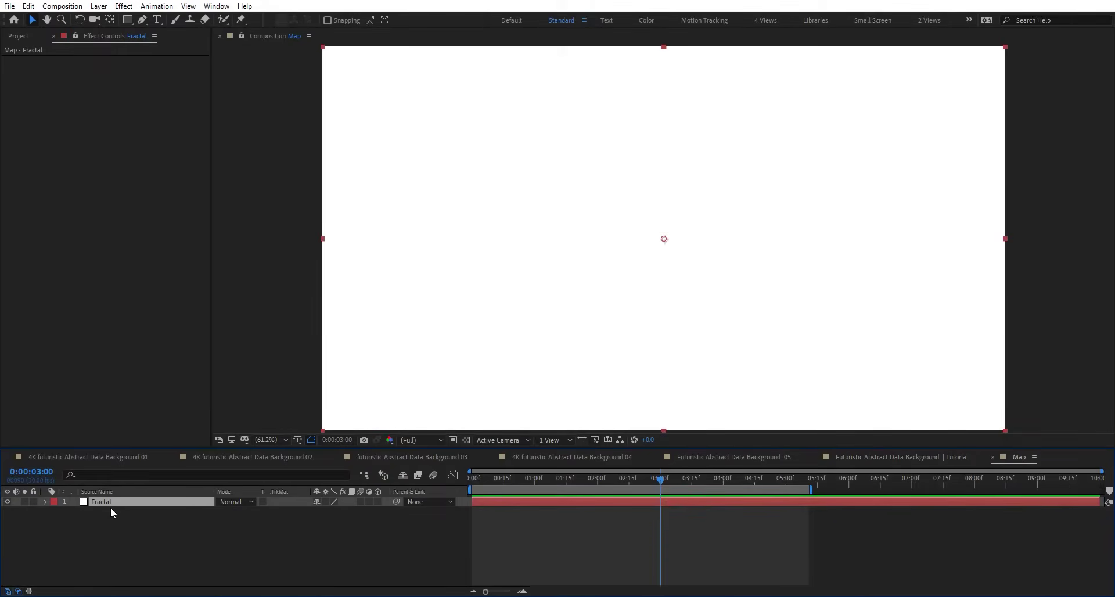
key("ctrl+space")
type("fran")
key("Return")
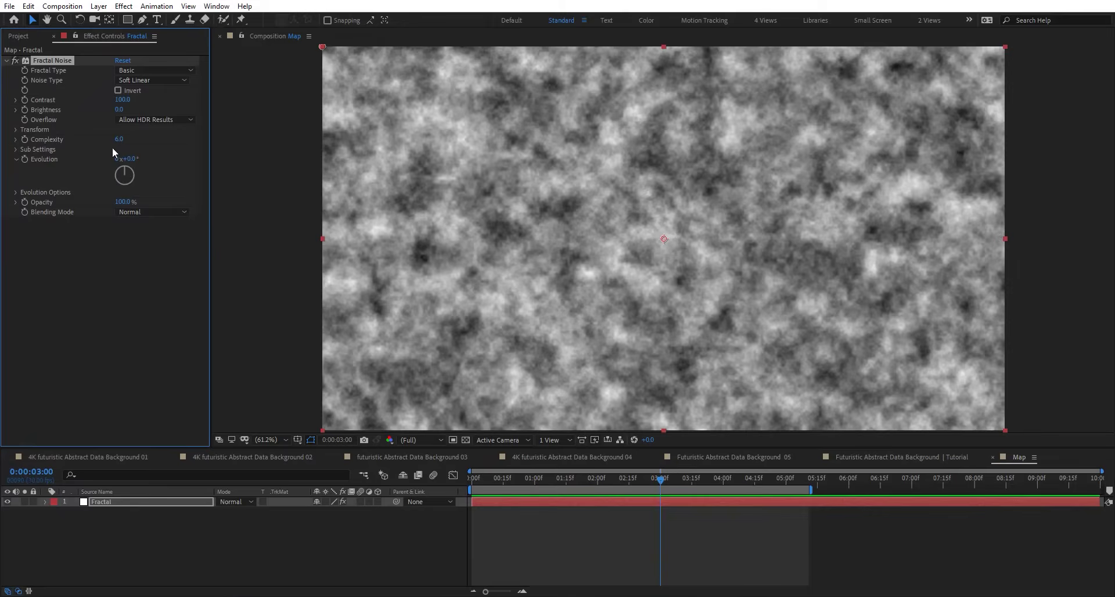
left_click(120, 140)
key("Return")
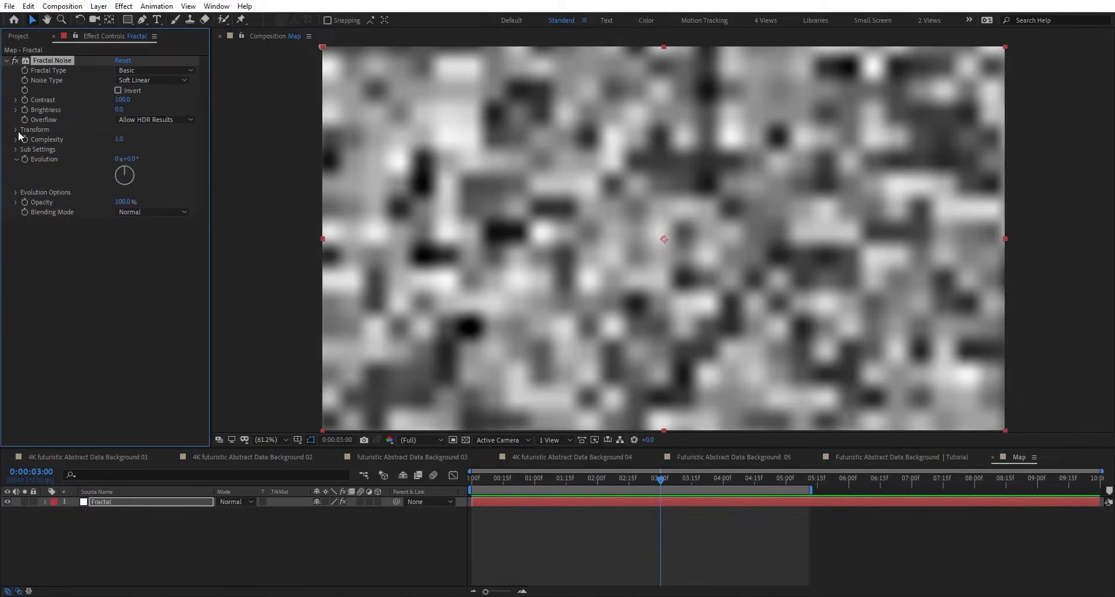
Set the Fractal Noise scale to 400, contrast to 150 and brightness to -50
left_click(17, 130)
left_click(123, 159)
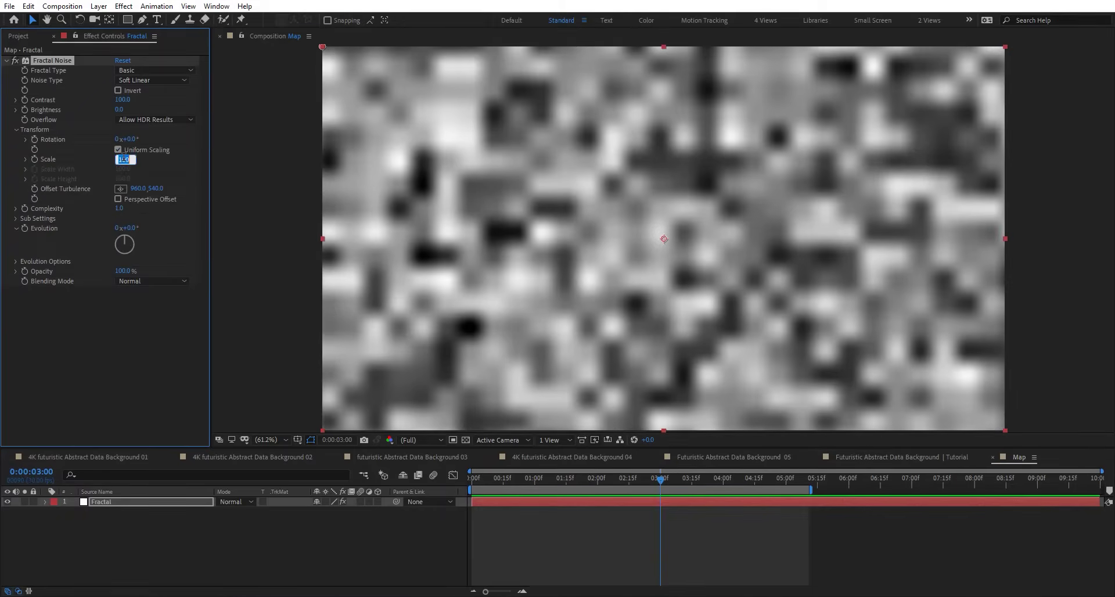
type("400")
key("Return")
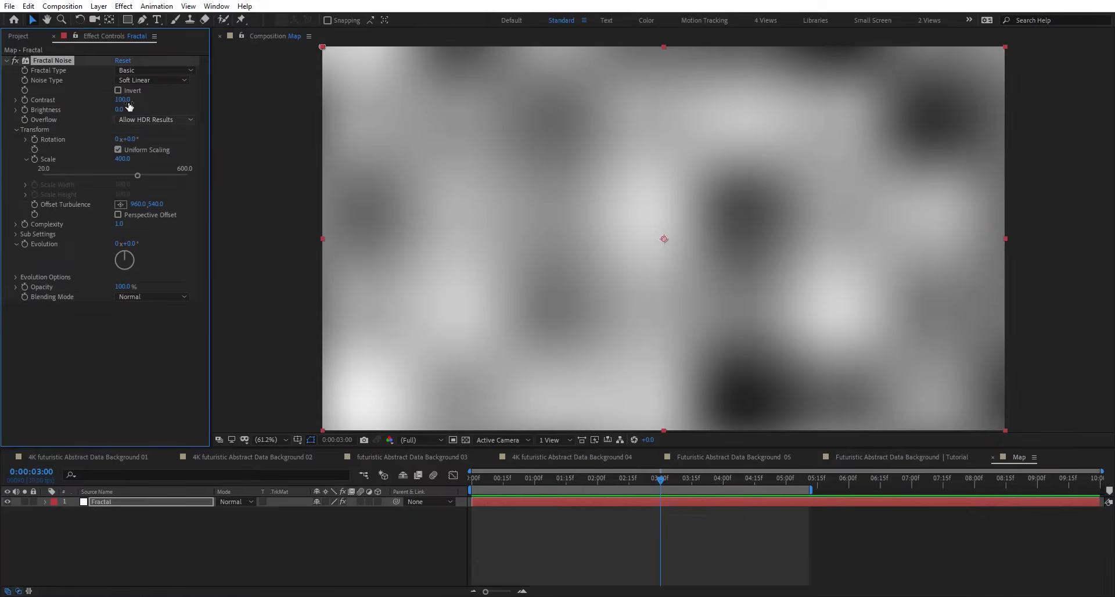
left_click(123, 100)
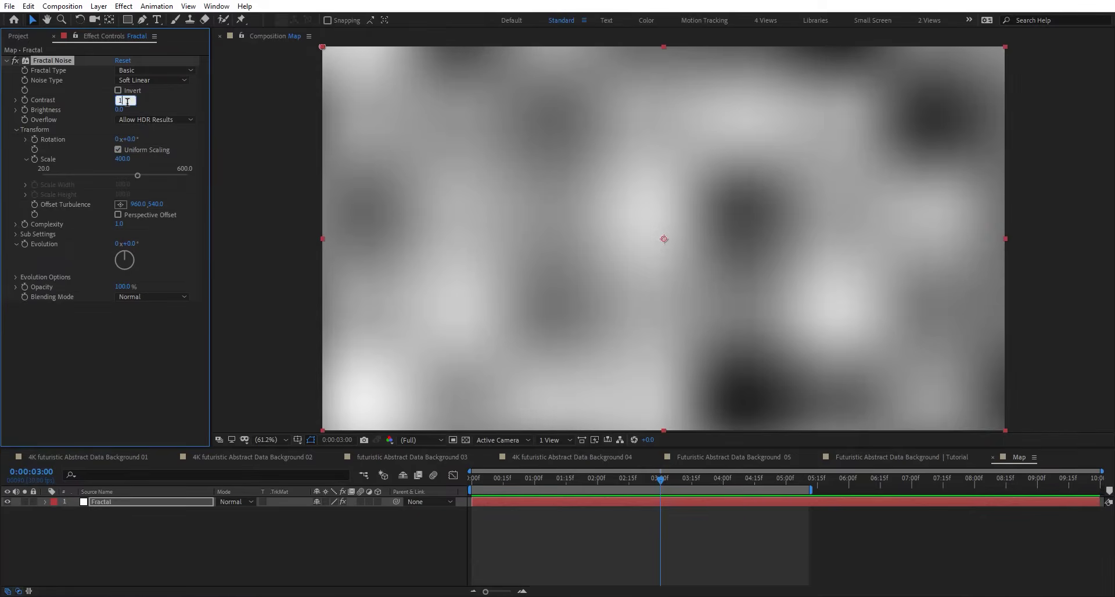
type("150")
key("Return")
left_click(119, 109)
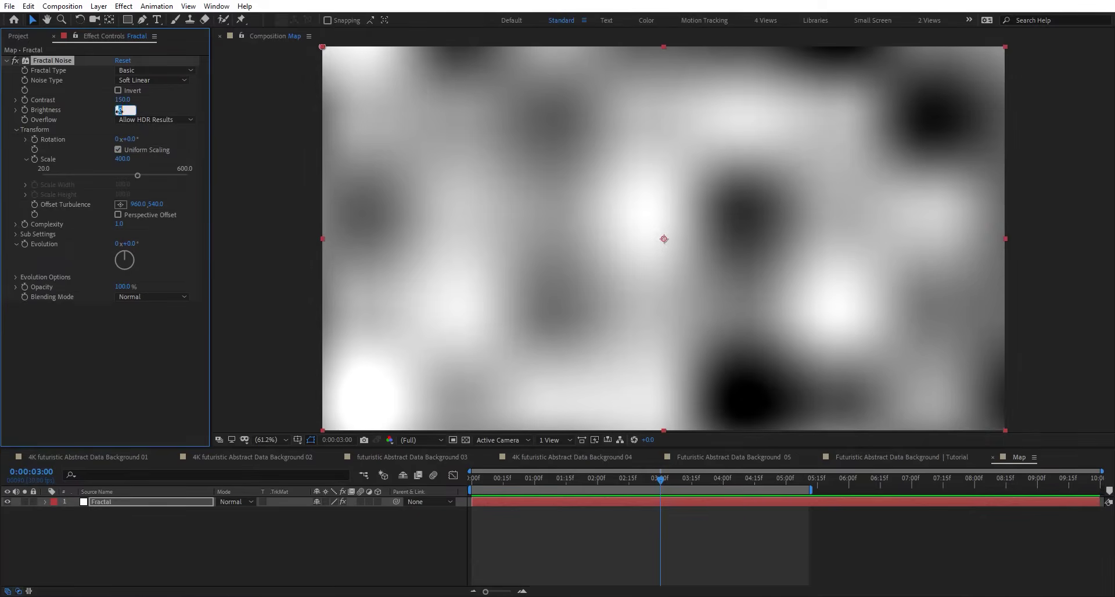
type("-50")
key("Return")
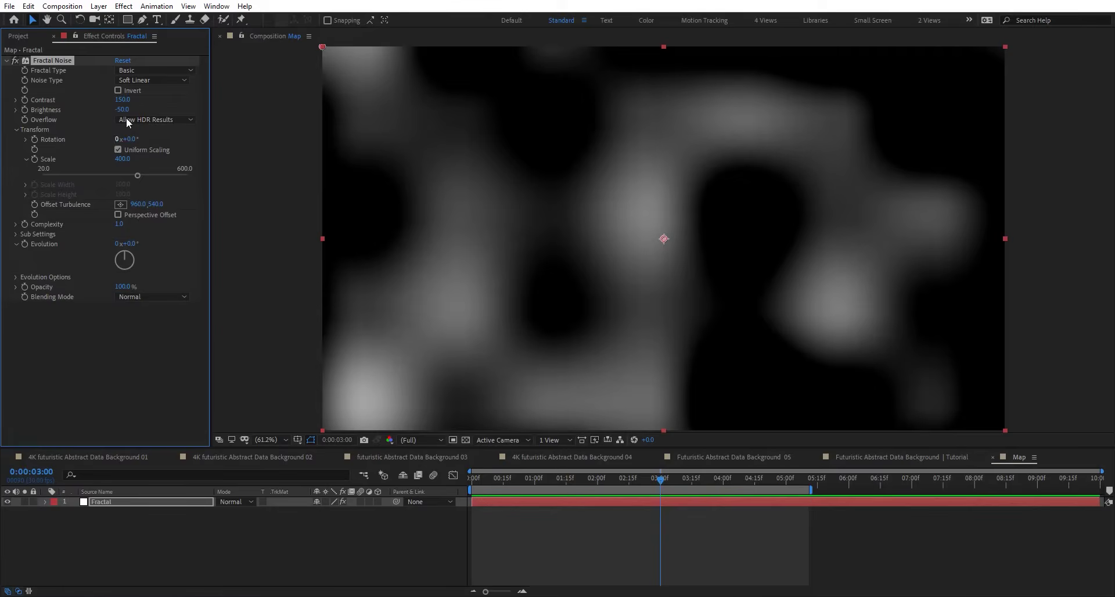
Adjust the Fractal Noise to contrast 236, brightness -16 and scale 214
mouse_move(129, 100)
left_mouse_down()
mouse_move(177, 104)
mouse_move(140, 109)
left_mouse_up()
left_click_drag(125, 161, 113, 156)
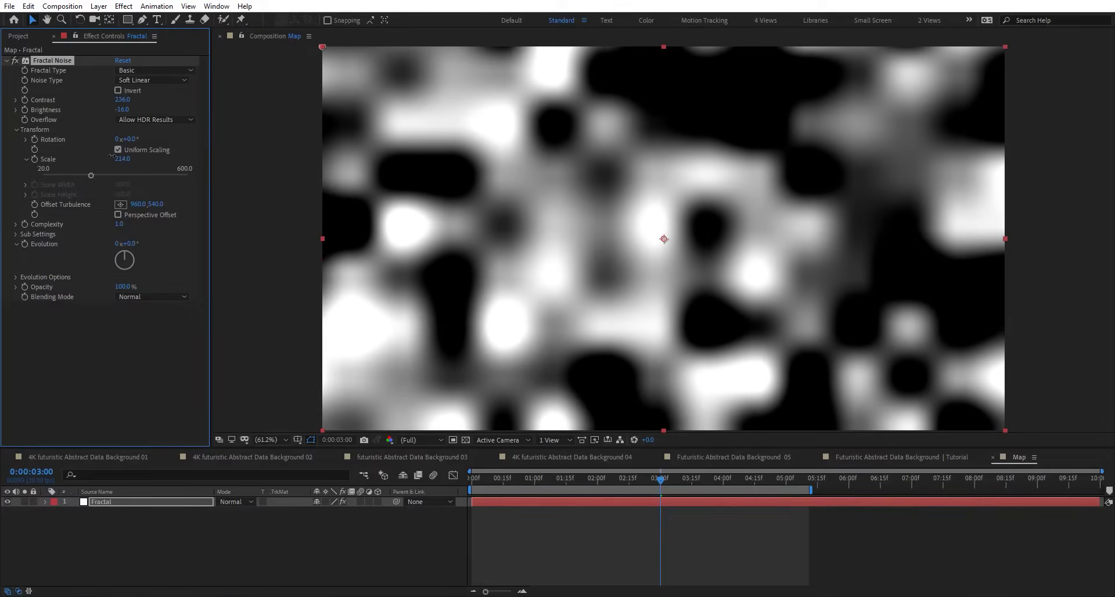
Apply Fast Box Blur to the Fractal layer with a blur radius of 20 and Repeat Edge Pixels enabled
key("ctrl+space")
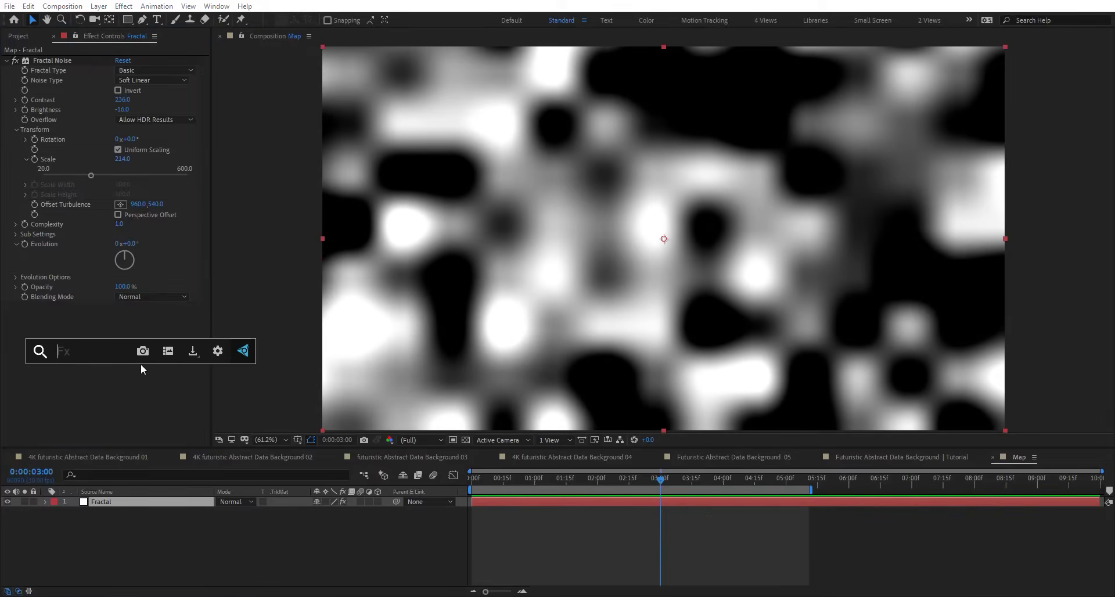
type("fas")
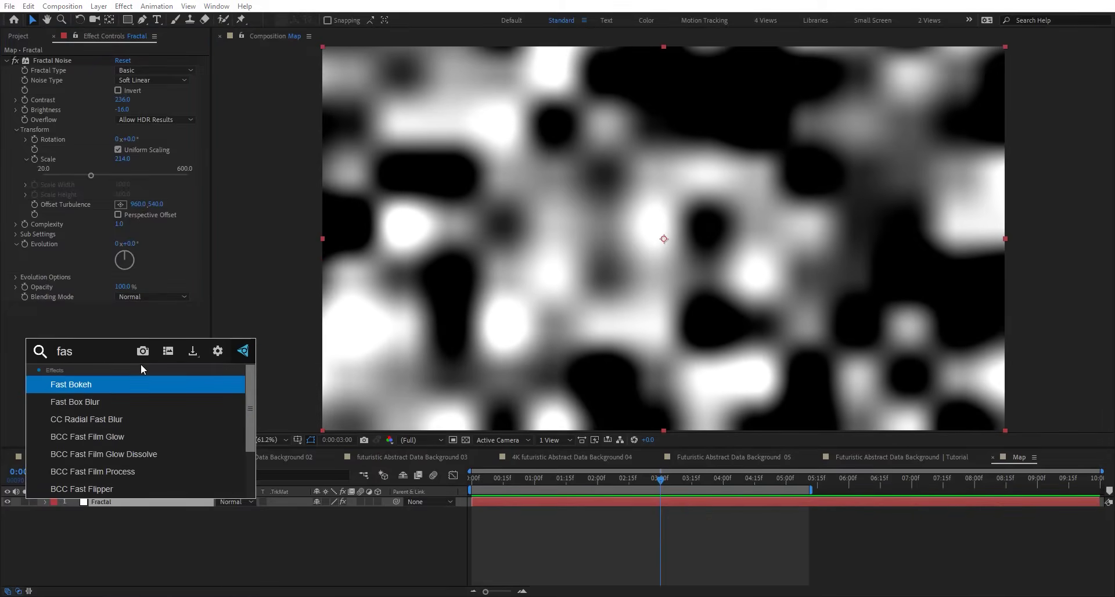
type("t")
key("Down")
key("Return")
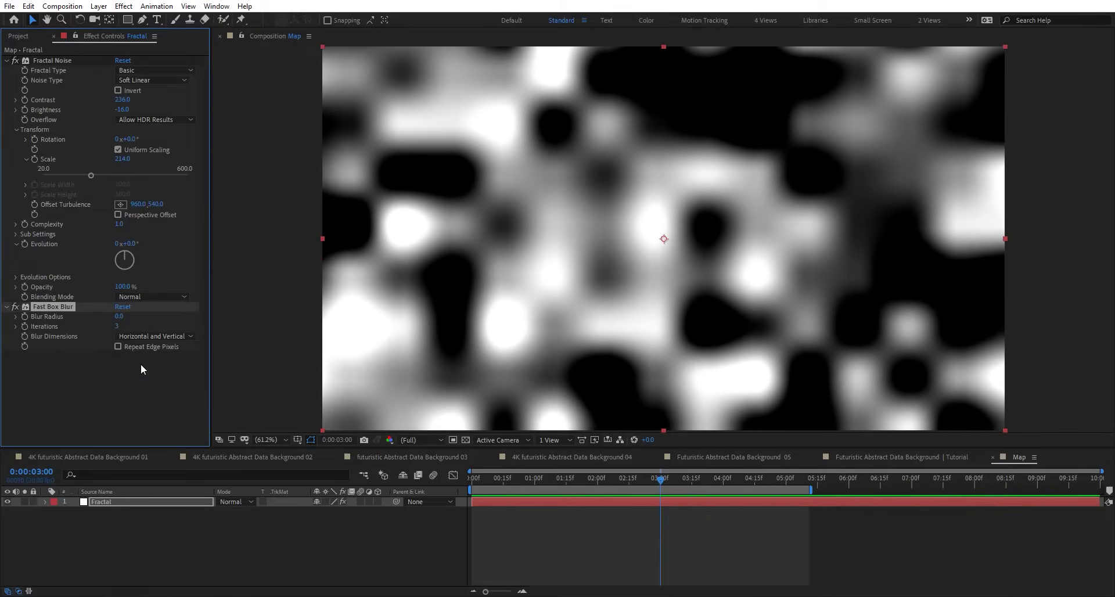
left_click(118, 315)
type("20")
key("Return")
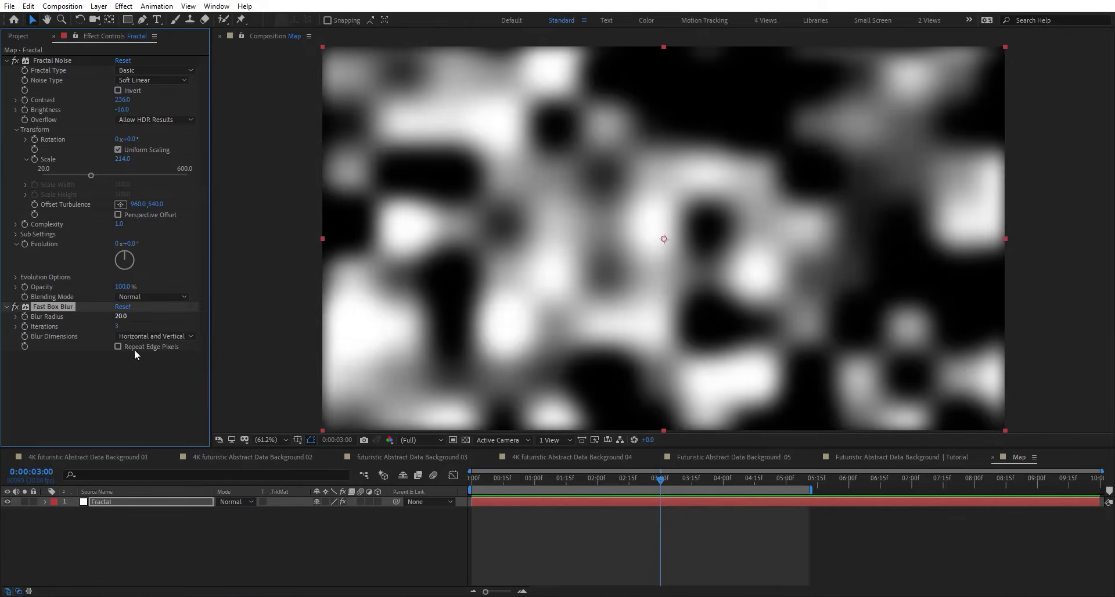
left_click(118, 347)
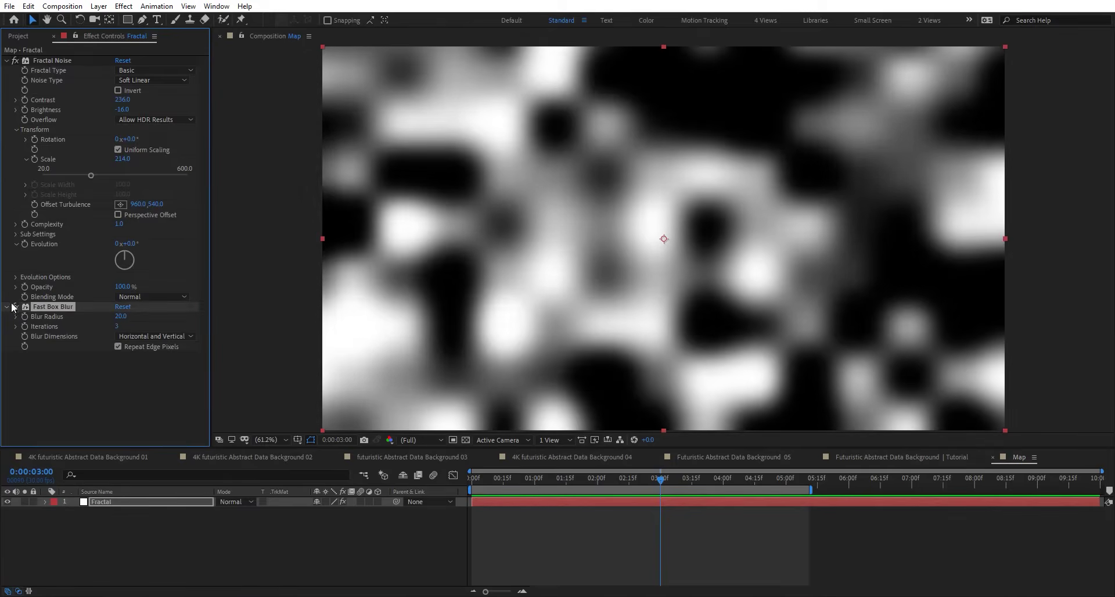
Compare the fractal noise with and without the Fast Box Blur, leaving the effect enabled
left_click(17, 308)
left_click(17, 309)
left_click(16, 309)
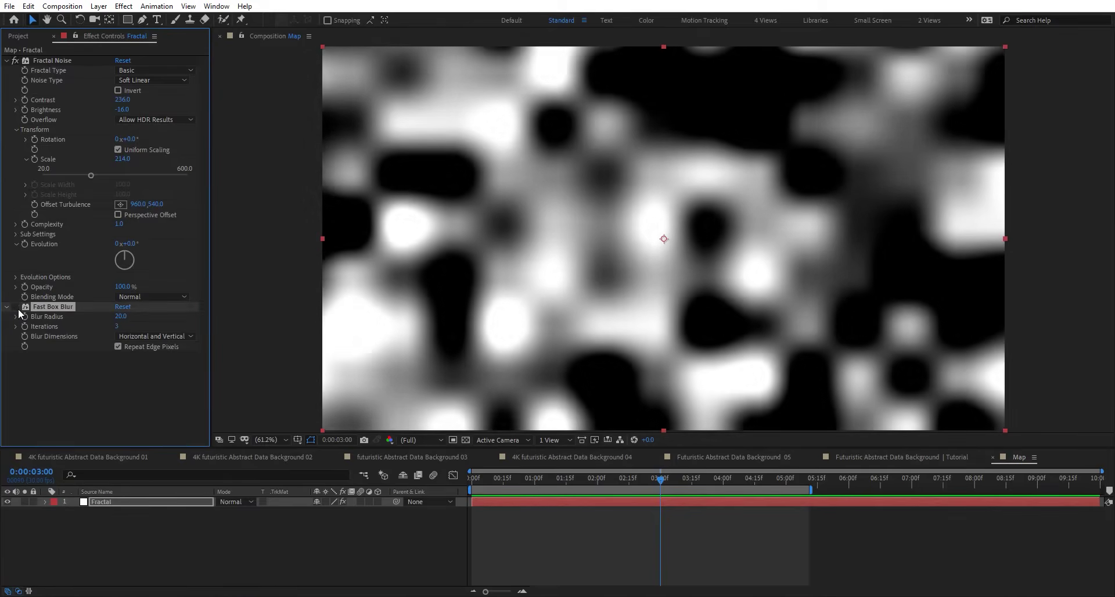
left_click(16, 309)
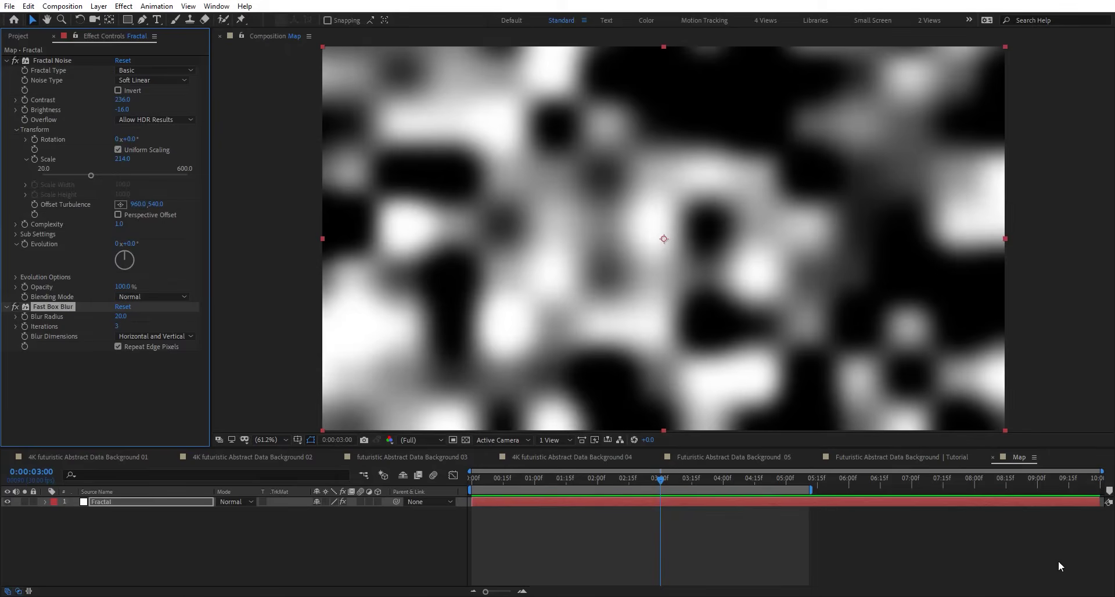
Close the Map composition, and in the main composition place the Map layer beneath Gird and hide it
left_click(993, 457)
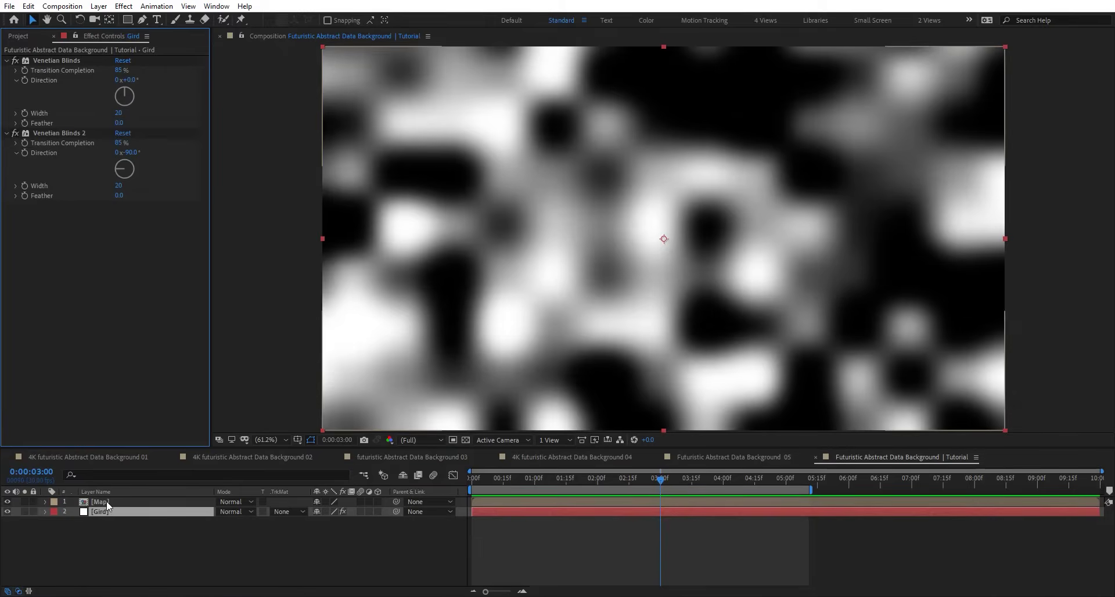
left_click_drag(87, 502, 109, 521)
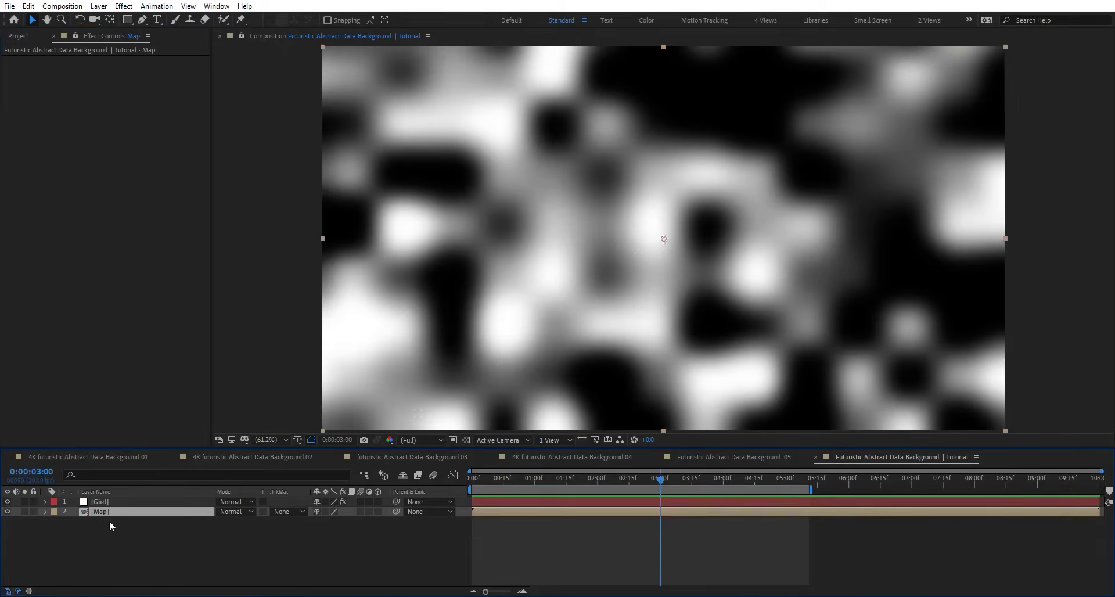
left_click(44, 528)
left_click(7, 512)
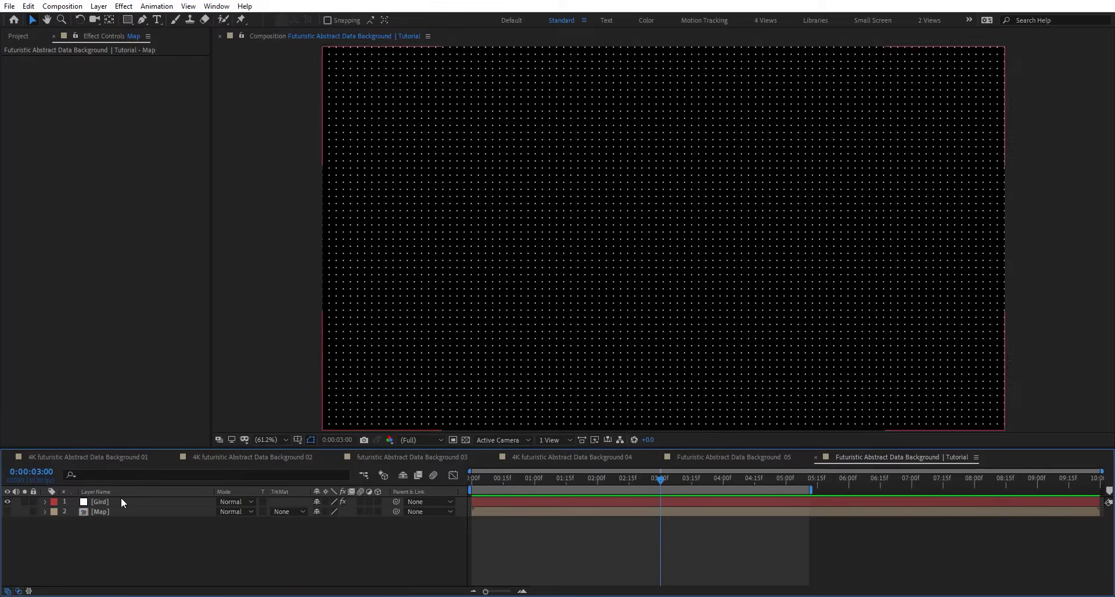
Add an adjustment layer above Gird and name it 3D disp
left_click(122, 501)
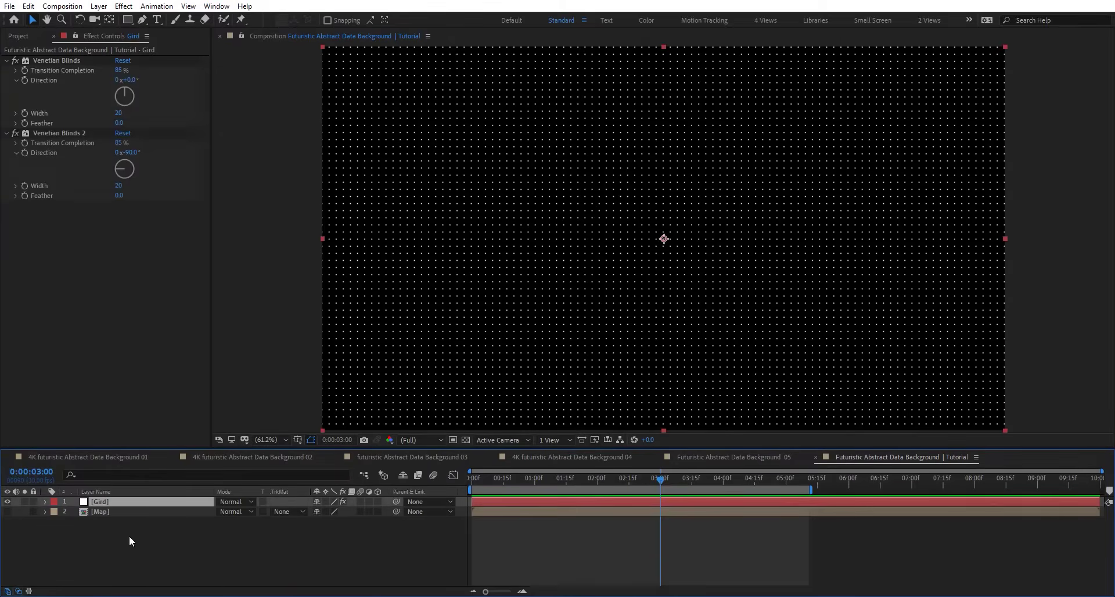
key("ctrl+alt+y")
key("Return")
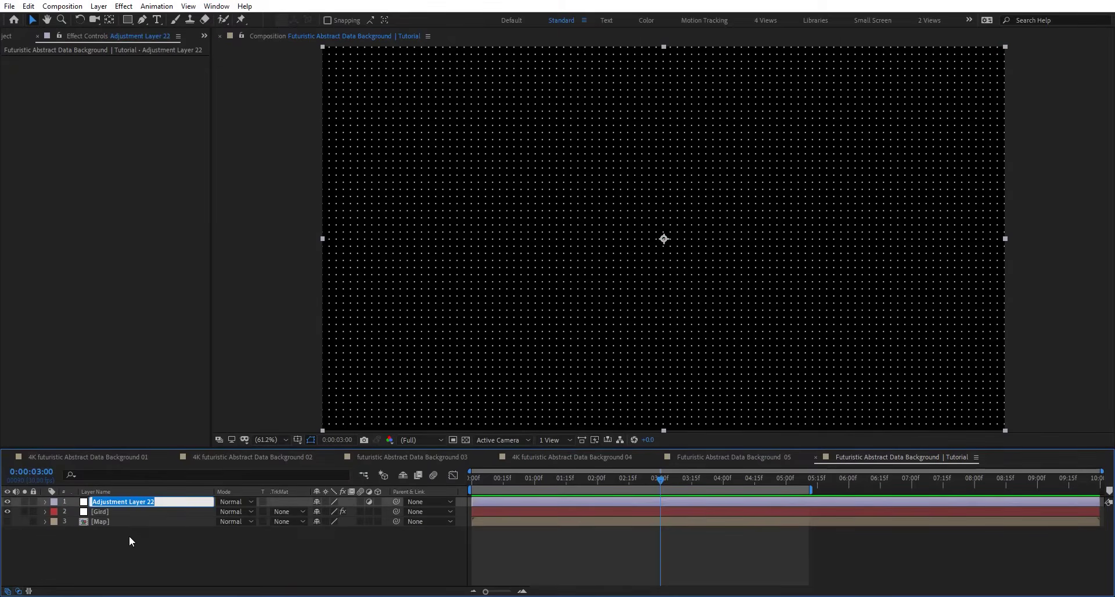
type("3D disp")
key("Return")
Apply Card Dance to the 3D disp layer with Map as Gradient Layer 1
key("ctrl+space")
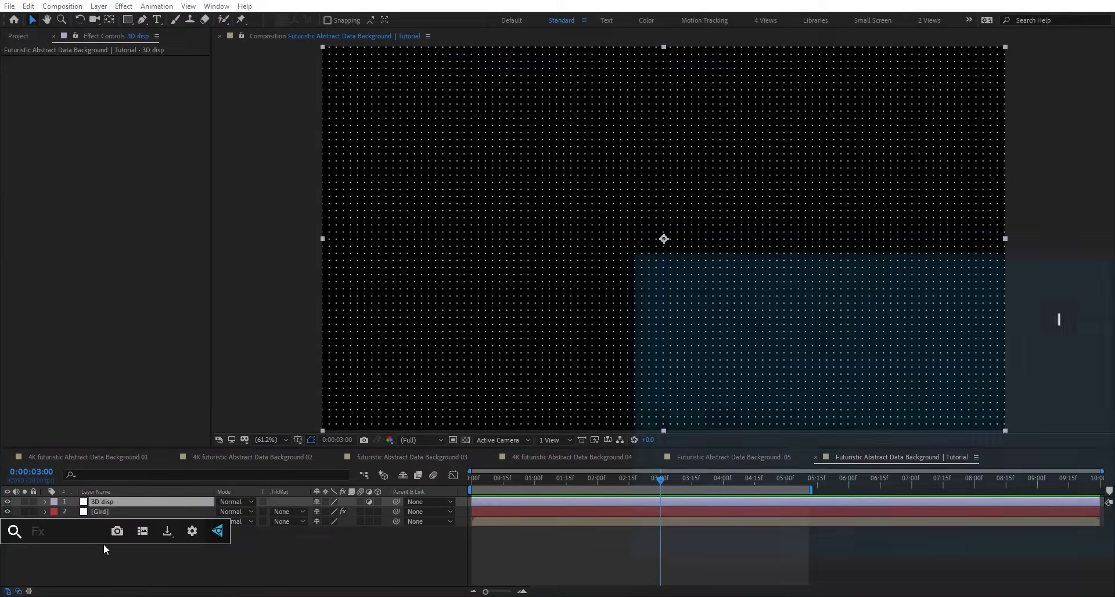
type("card")
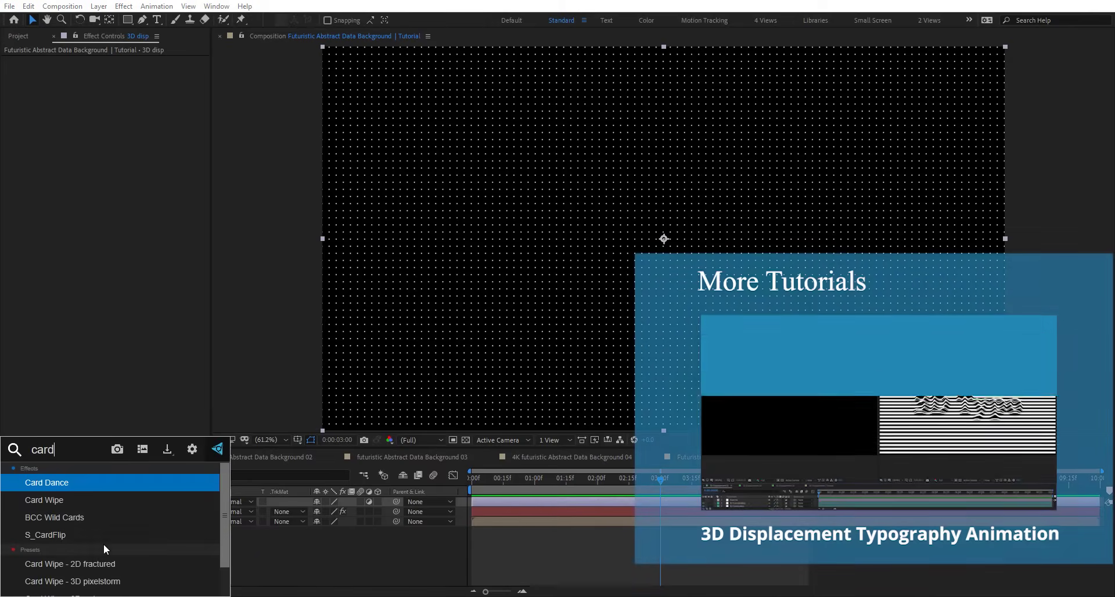
key("Return")
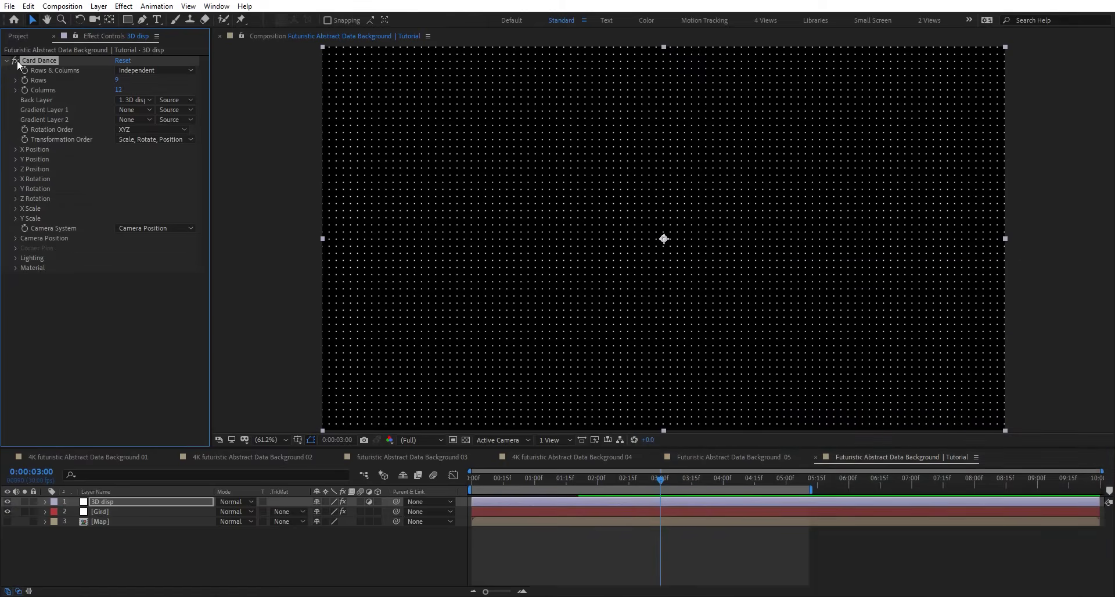
left_click(127, 111)
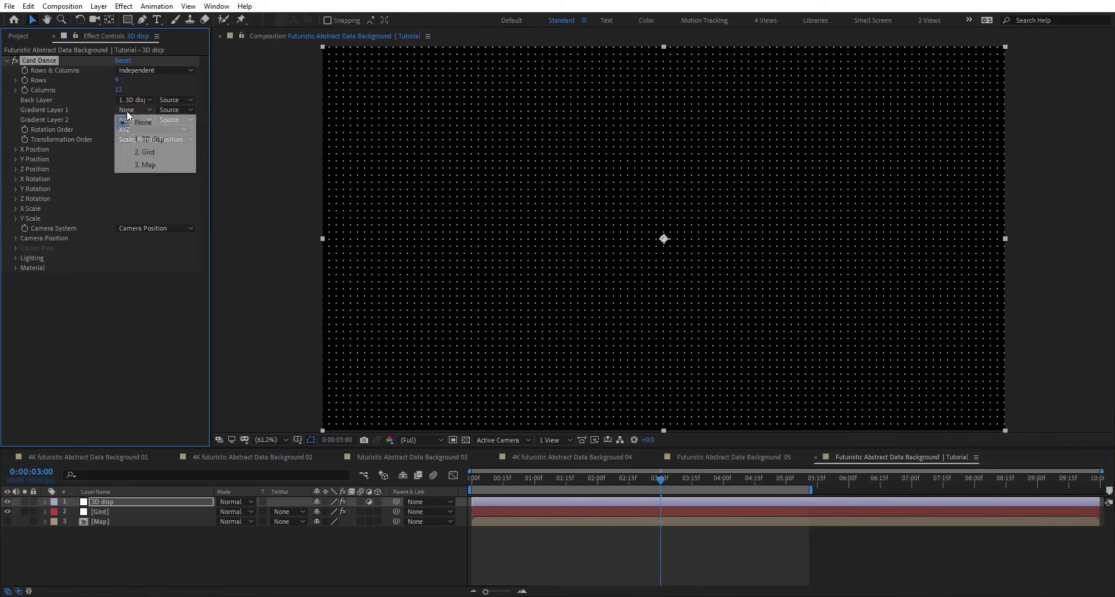
left_click(148, 165)
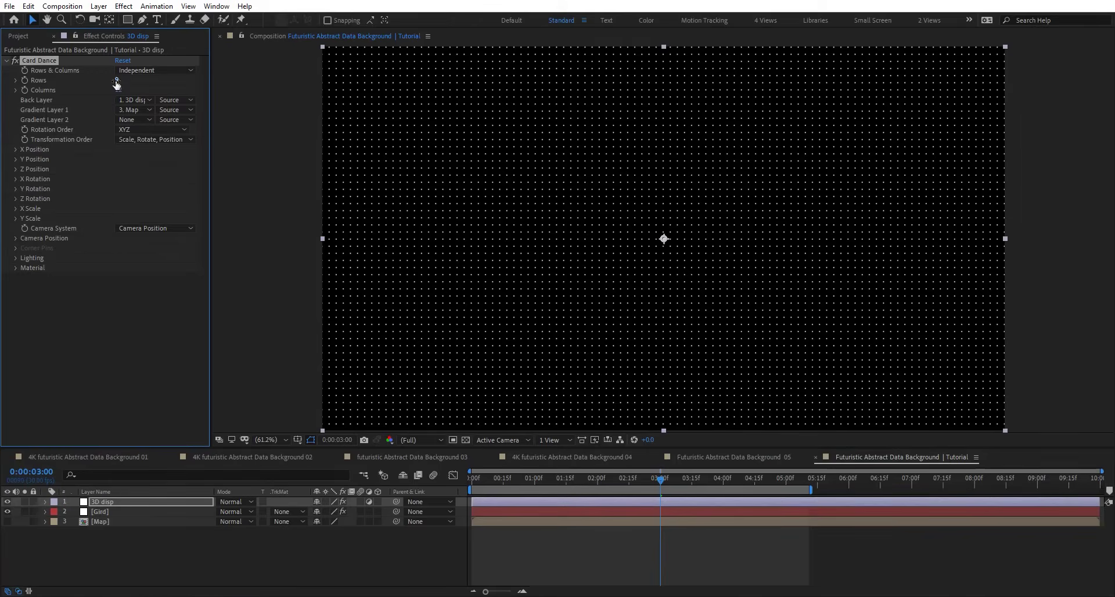
Set Card Dance to 38 rows and use Intensity 1 as the Z Position source
left_click_drag(114, 81, 133, 80)
left_click(16, 169)
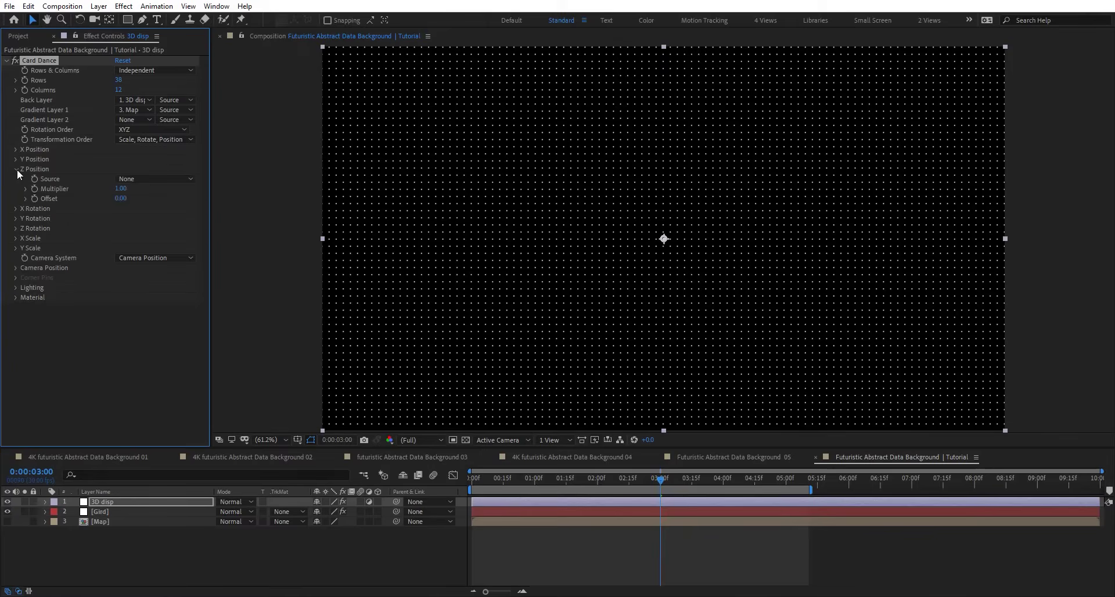
left_click(154, 175)
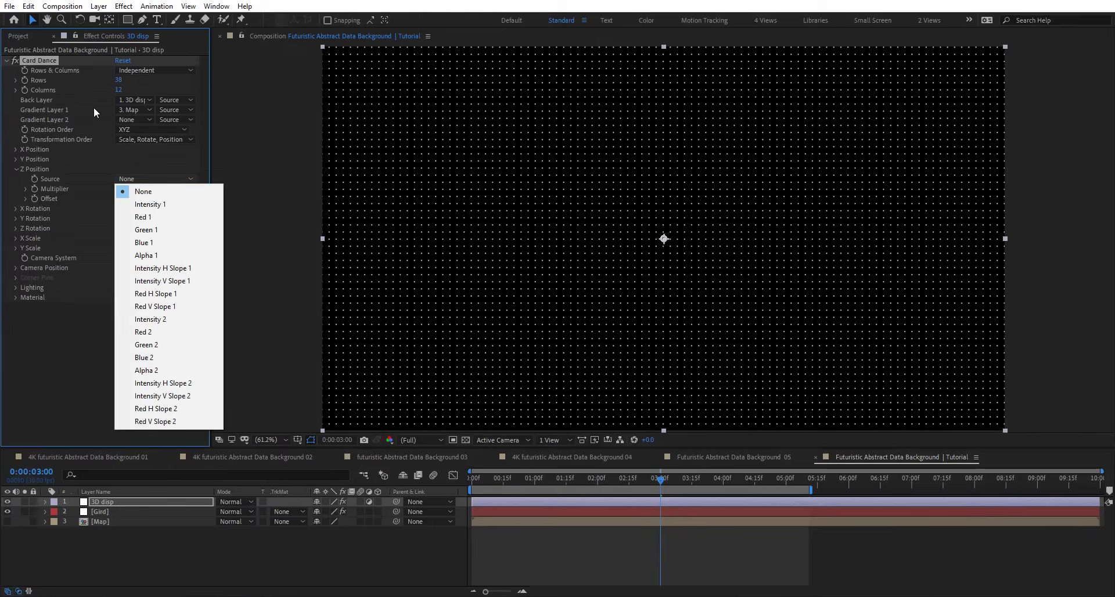
left_click(180, 211)
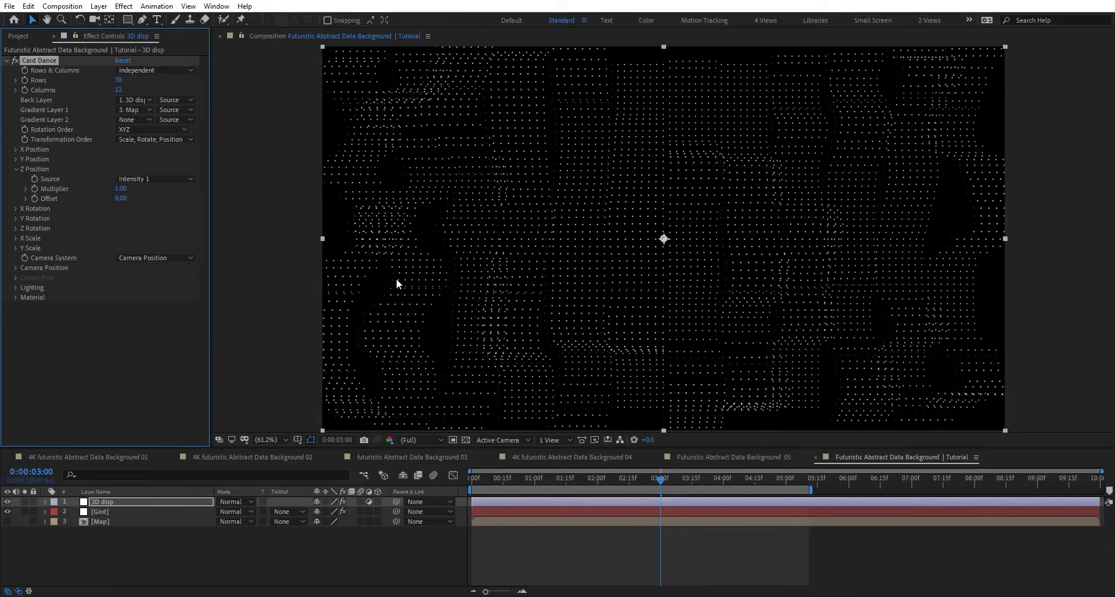
Try tilting the view with Card Dance's own camera X Rotation, and switch its Camera System to Comp Camera
left_click(15, 267)
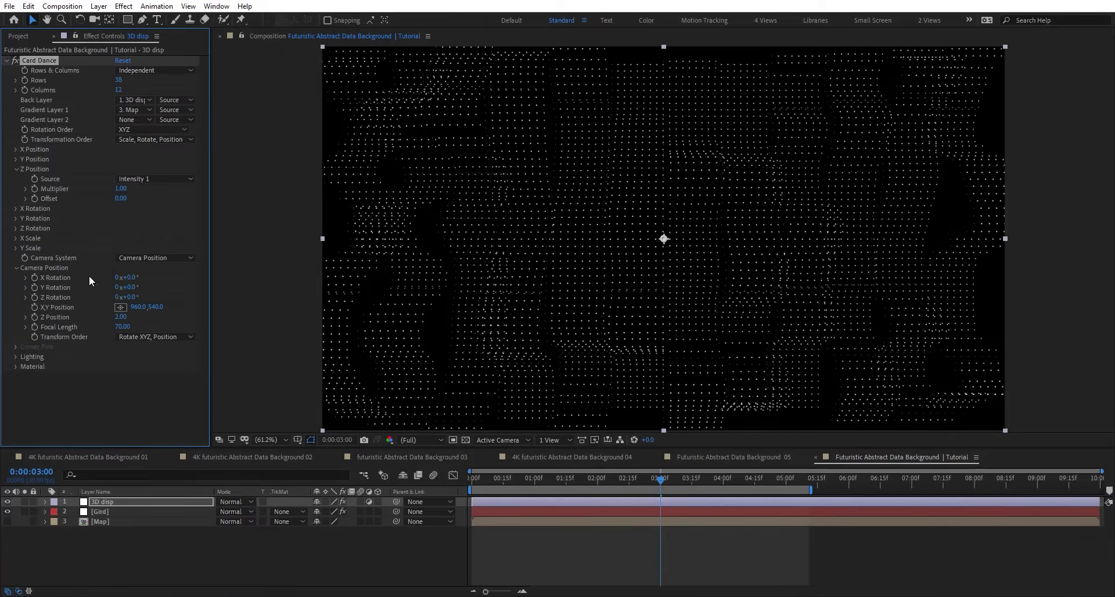
left_click_drag(134, 282, 99, 278)
left_click(154, 258)
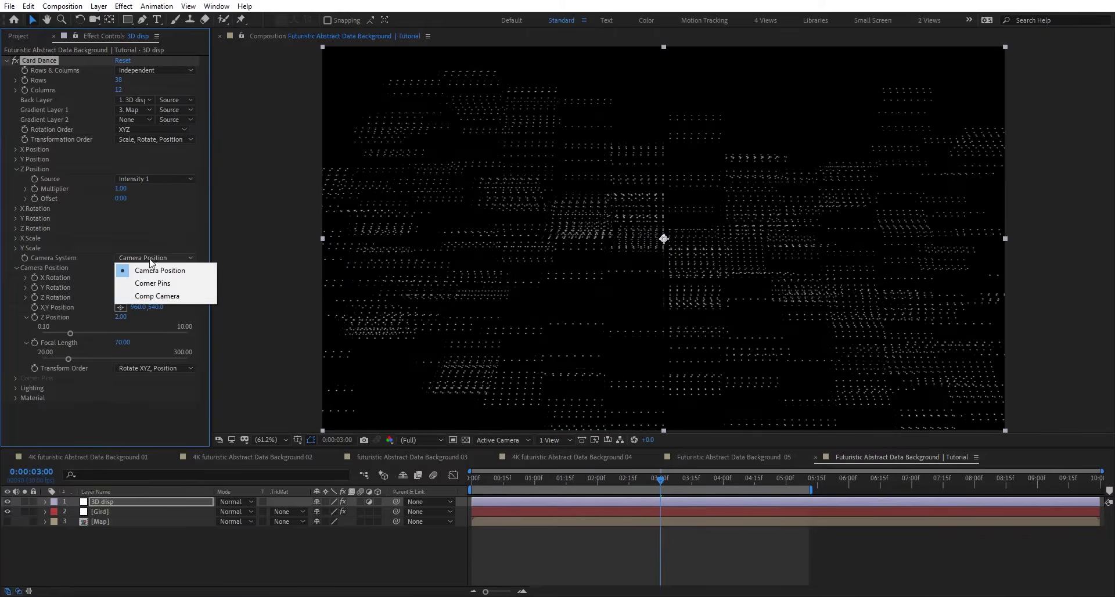
left_click(144, 297)
Add a new camera layer to the composition and test orbiting the displaced dot grid with it
right_click(381, 411)
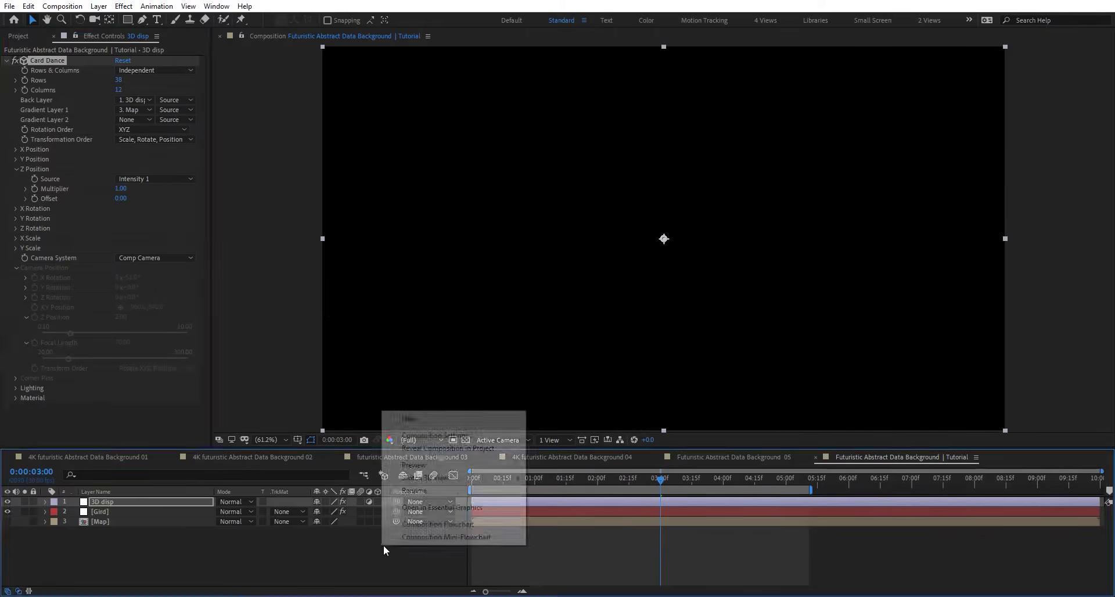
mouse_move(450, 418)
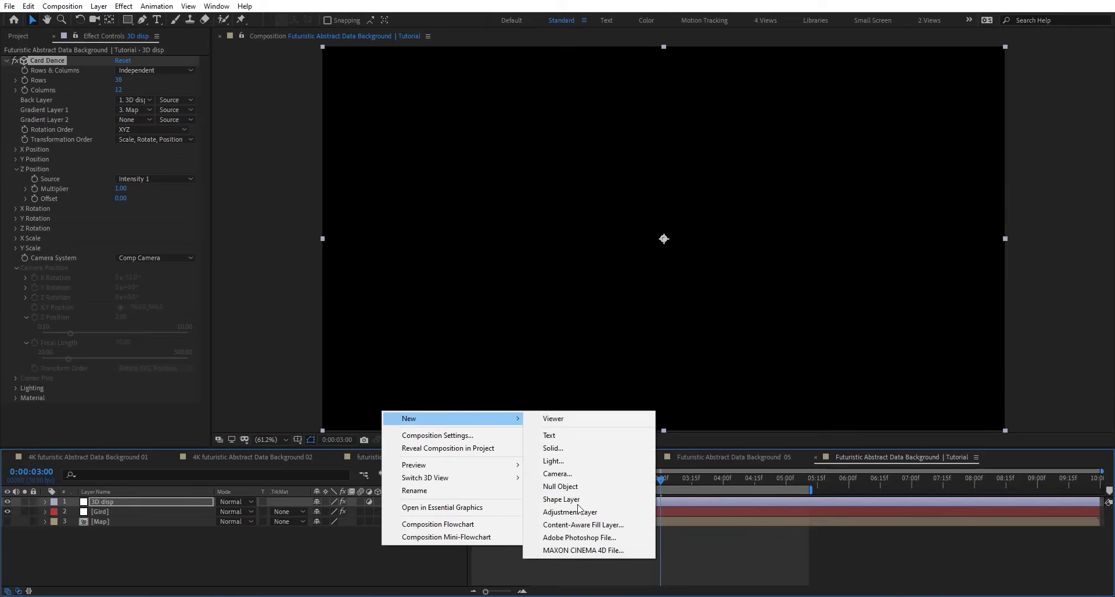
left_click(574, 474)
left_click(684, 424)
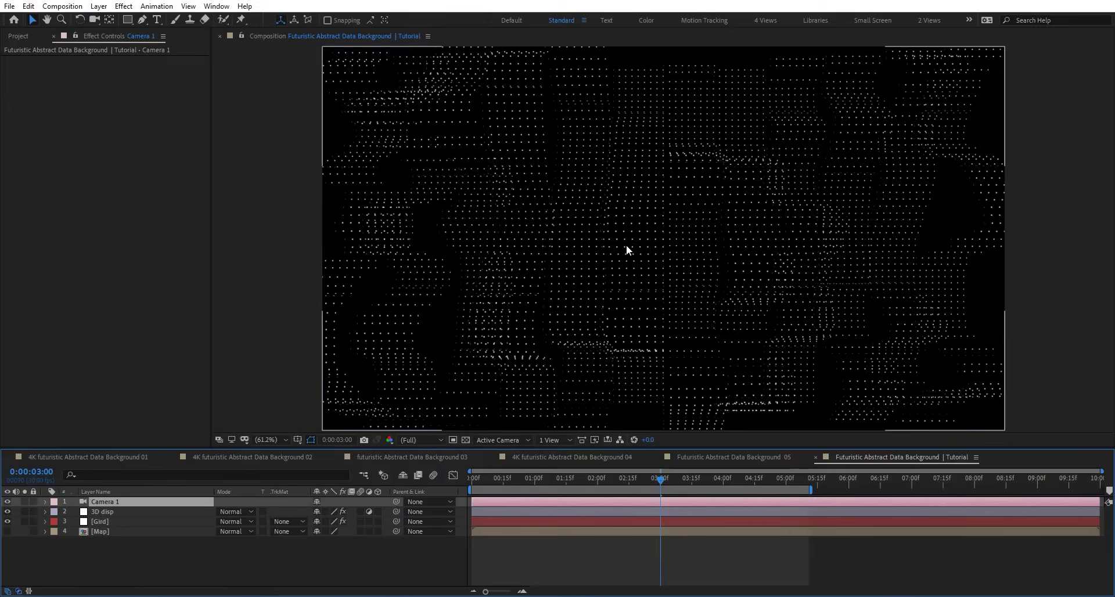
key("c")
left_click_drag(621, 208, 627, 238)
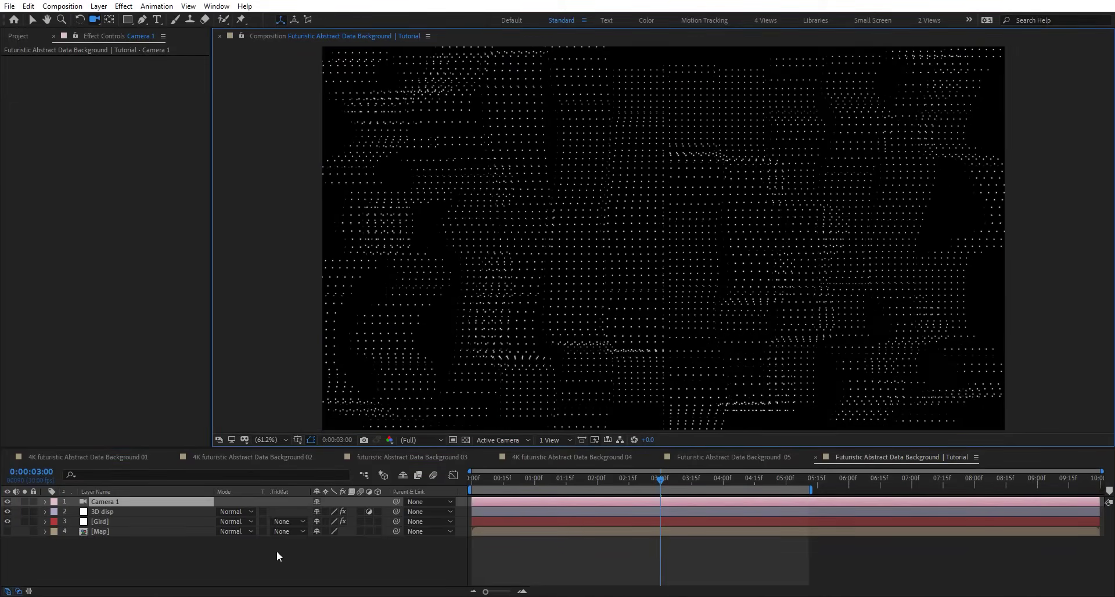
Add a null object, make it a 3D layer and rename it Cam
key("Tab")
right_click(232, 558)
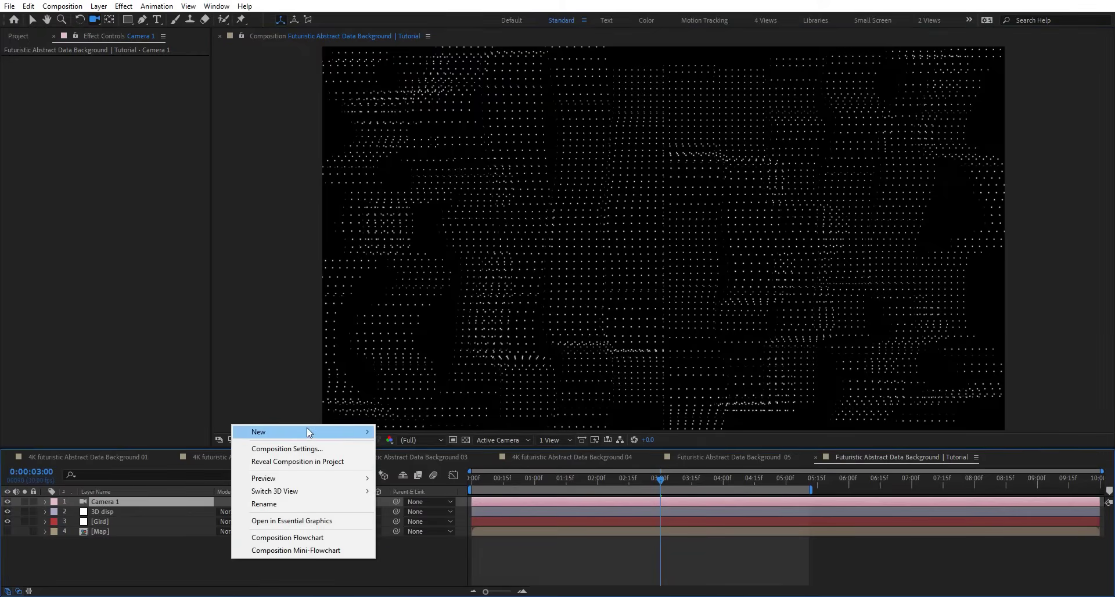
mouse_move(306, 428)
left_click(435, 500)
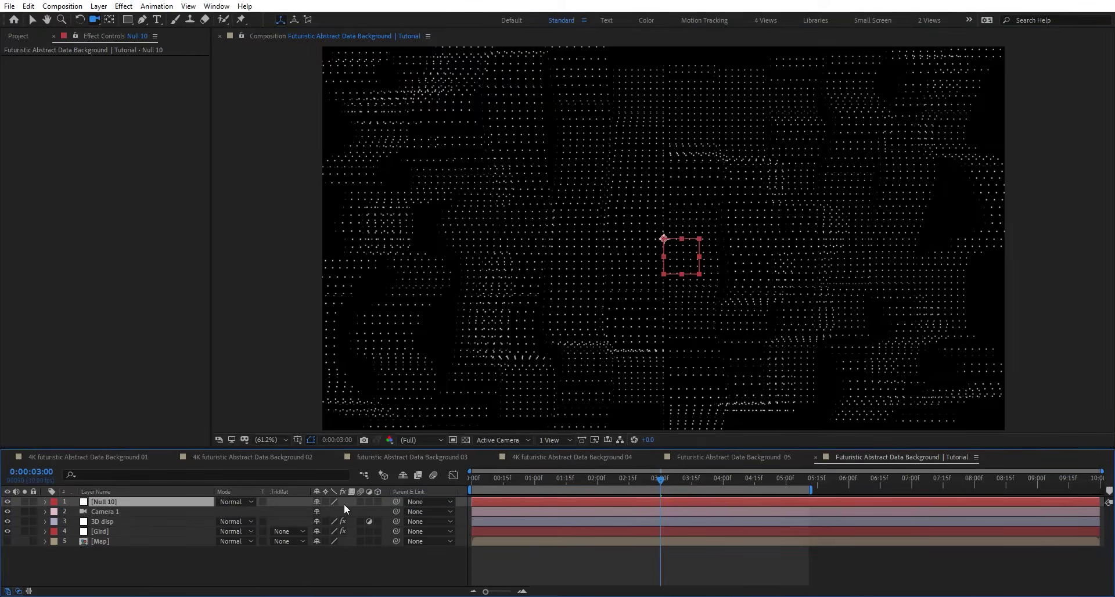
left_click(377, 501)
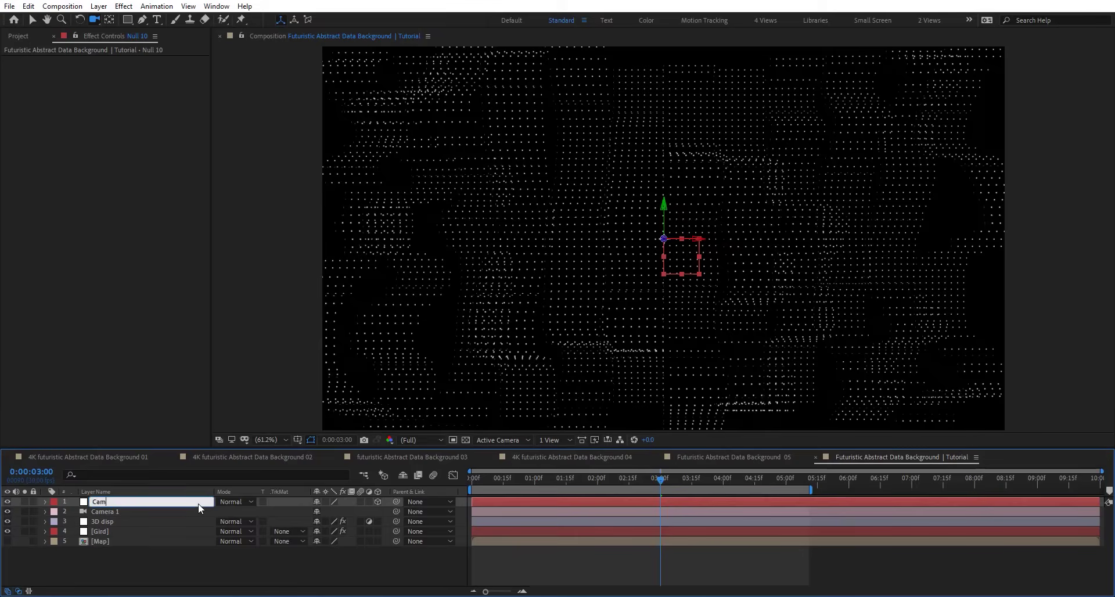
key("Return")
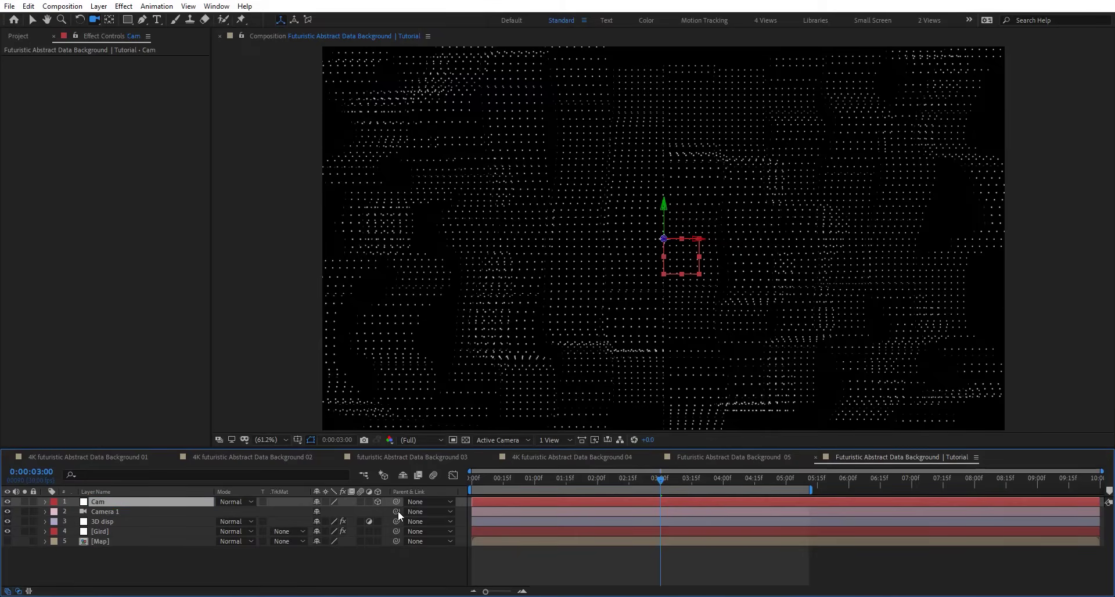
Parent Camera 1 to the Cam null and set the null's X Rotation to 70°
left_click_drag(398, 511, 158, 503)
key("r")
mouse_move(337, 520)
left_mouse_down()
mouse_move(351, 521)
mouse_move(335, 521)
left_mouse_up()
left_click(335, 521)
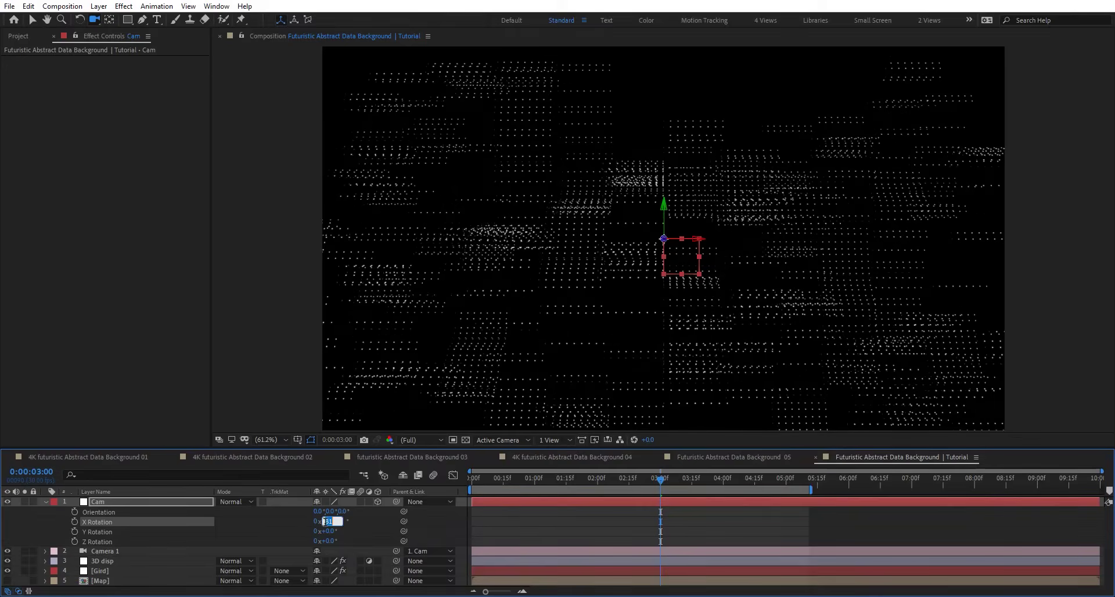
key("Return")
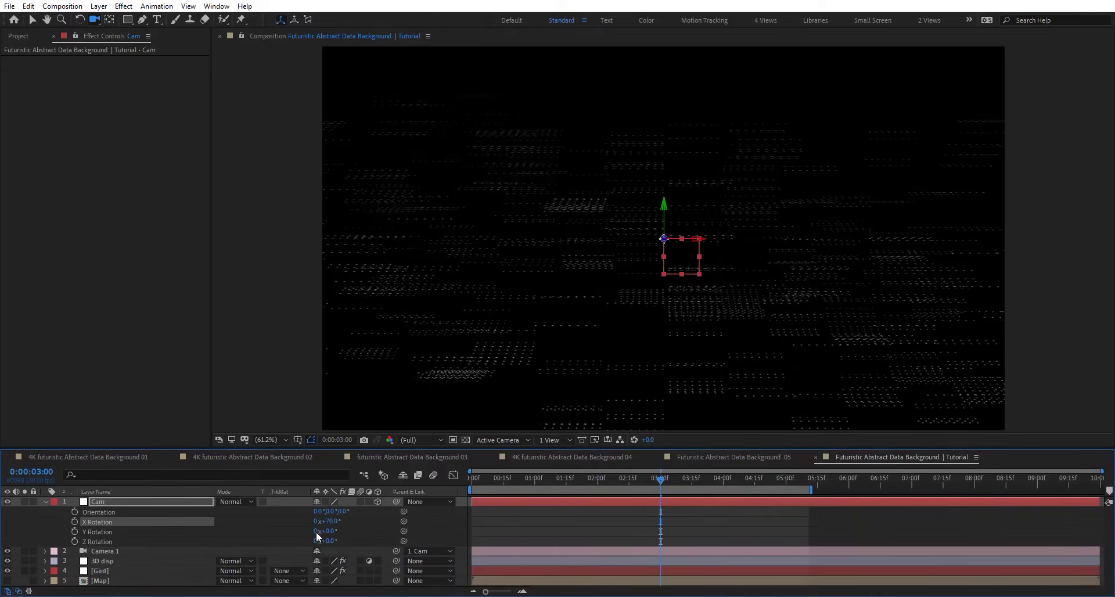
Set the Z Position multiplier of Card Dance on the 3D disp layer to 0.50
left_click(44, 503)
left_click(95, 520)
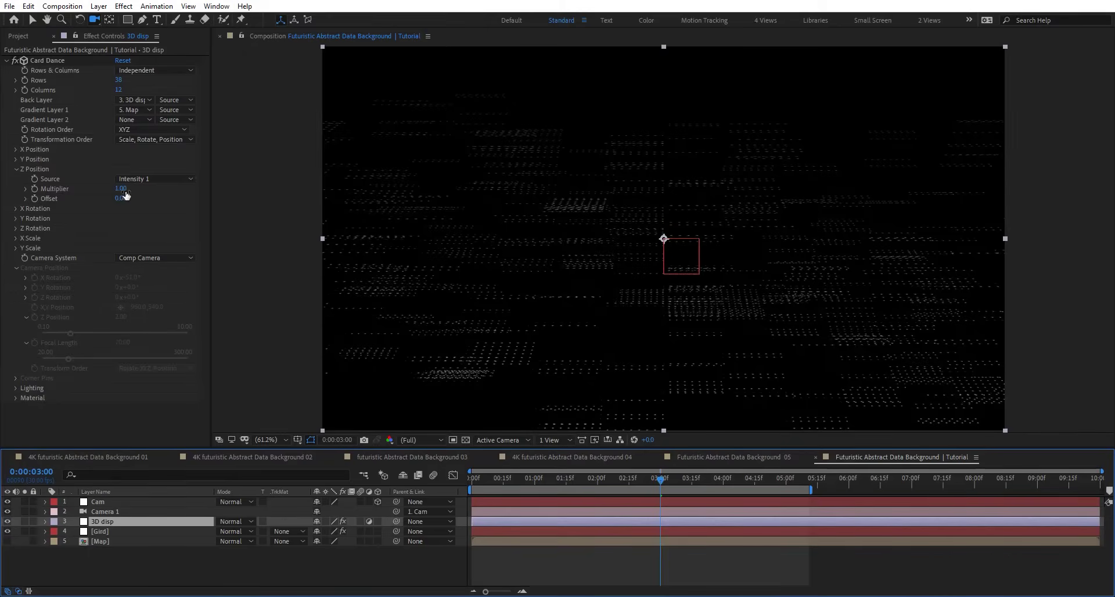
mouse_move(121, 188)
left_mouse_down()
mouse_move(133, 191)
mouse_move(121, 191)
left_mouse_up()
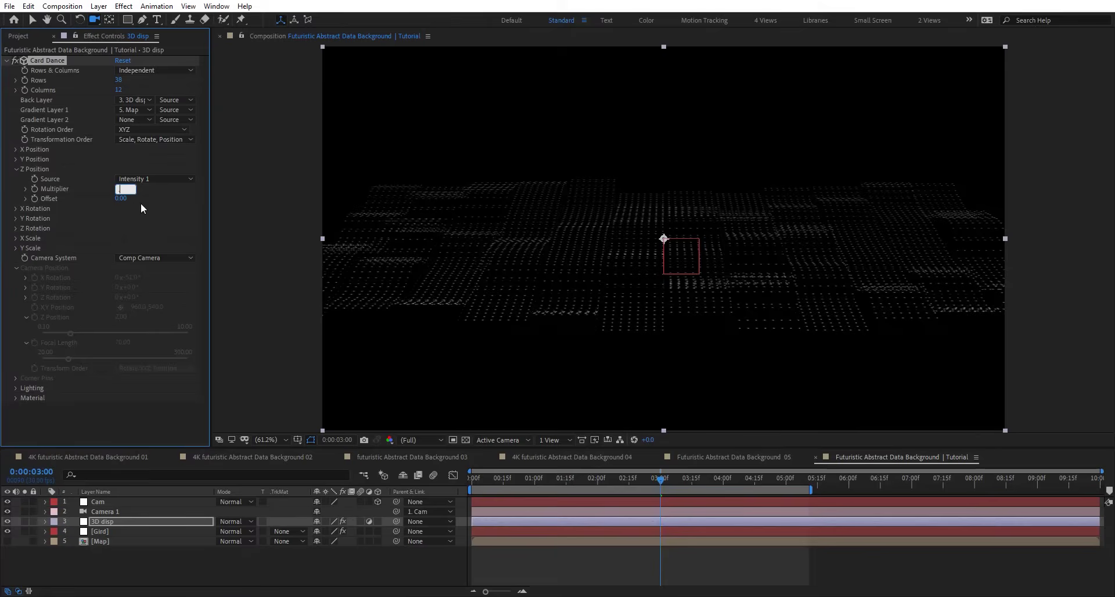
type("5")
key("Return")
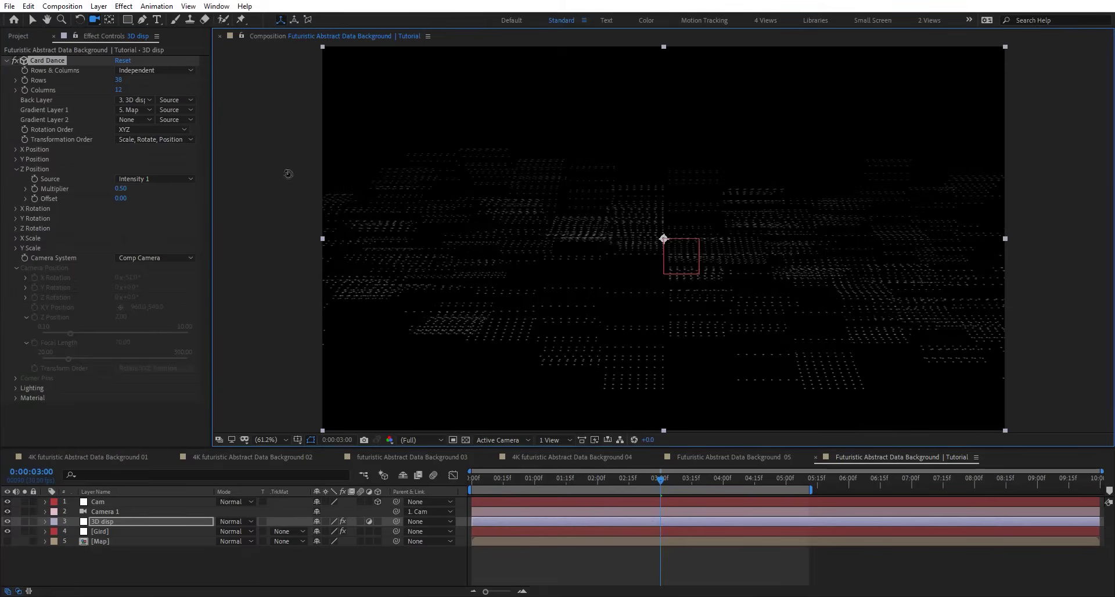
Add a second viewer to show the Map composition beside the main composition, and select the Fractal layer
left_click(188, 6)
left_click(201, 15)
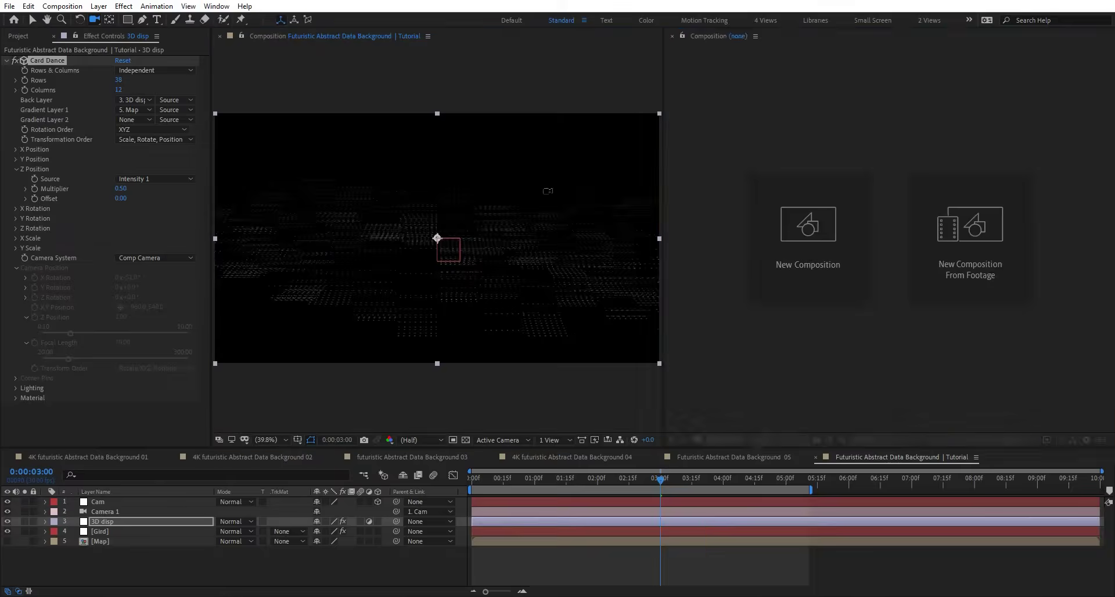
double_click(169, 541)
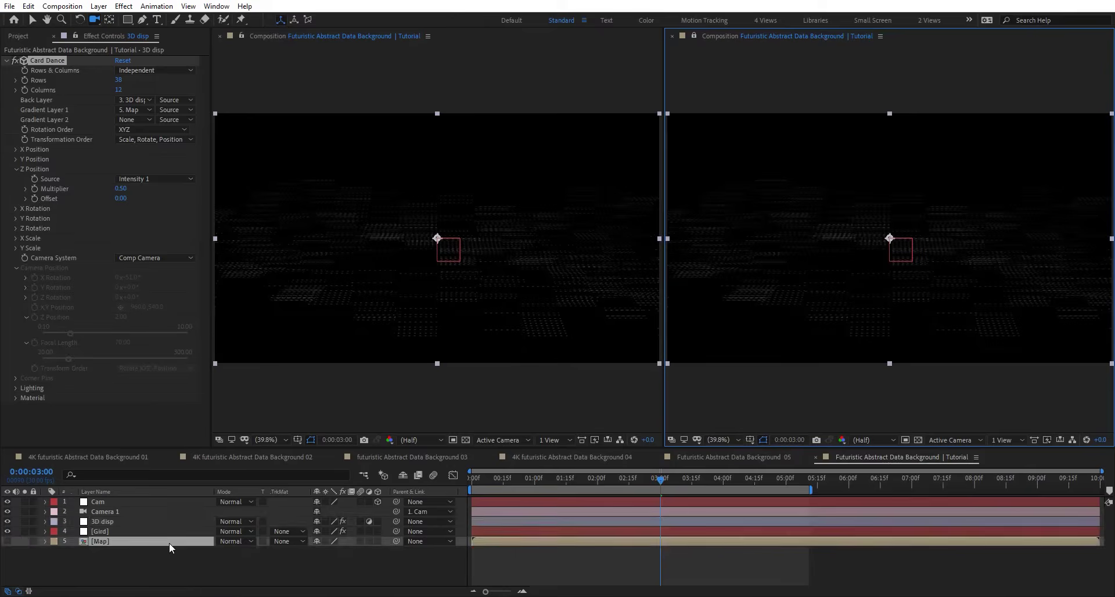
left_click(515, 502)
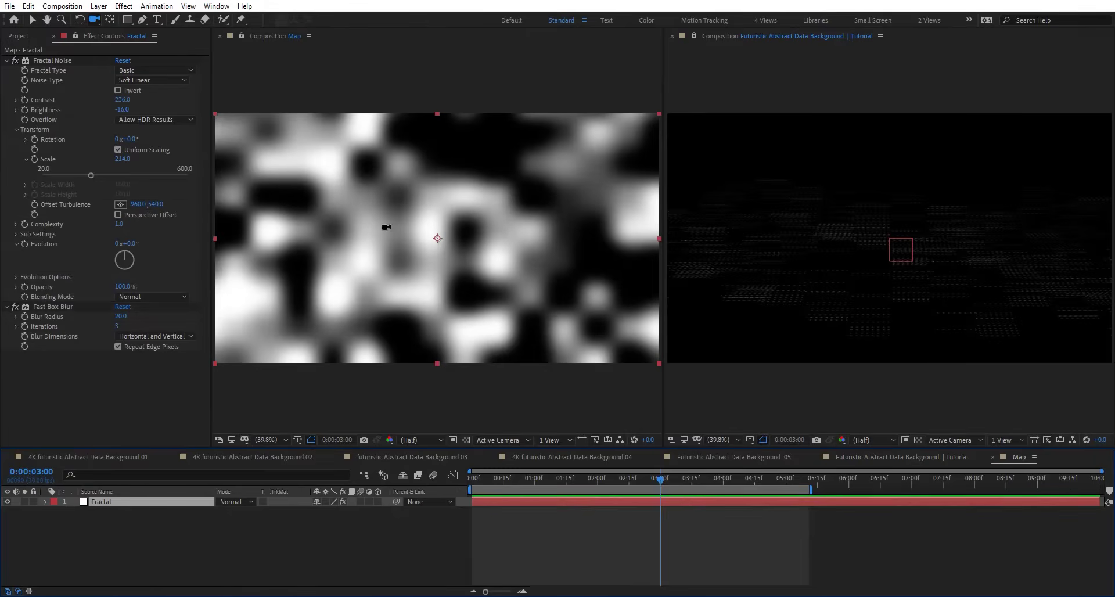
Set the Fractal Noise contrast to 108 and brightness to -32
left_click_drag(117, 101, 302, 105)
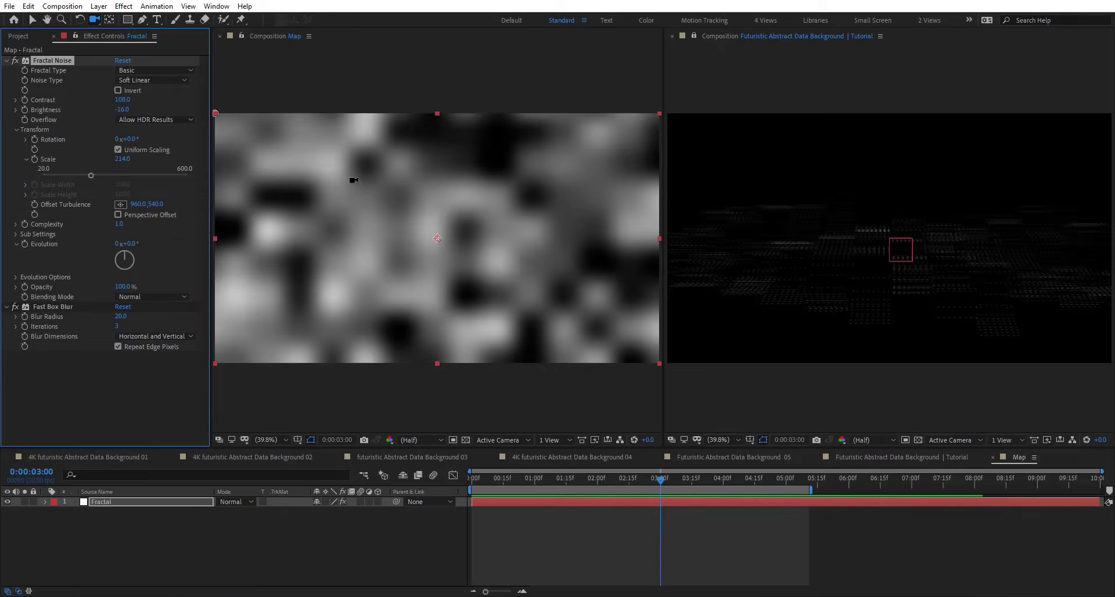
left_click(124, 109)
type("49")
key("Return")
left_click_drag(157, 111, 111, 113)
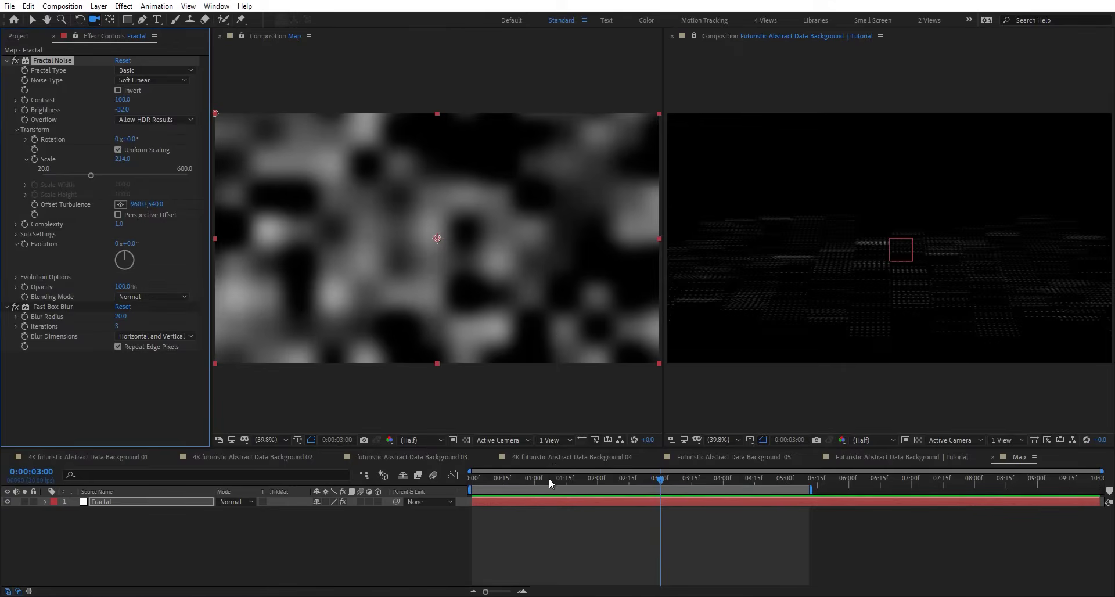
Keyframe the Fractal Noise Evolution from 0° at the first frame to 359° at the last frame, and preview the animation
left_click_drag(549, 478, 385, 492)
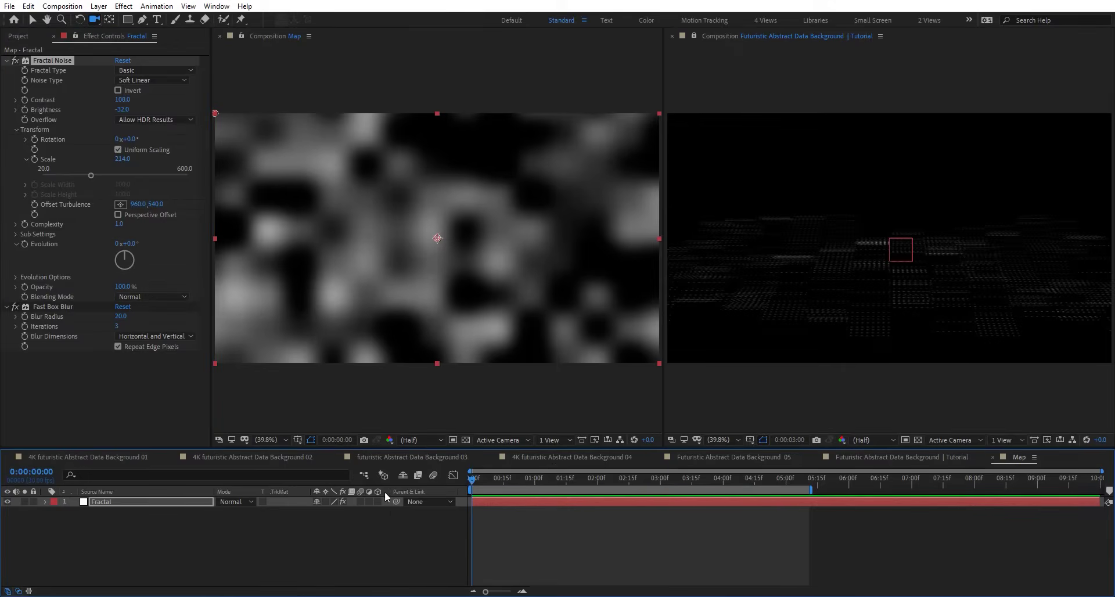
left_click(22, 243)
left_click(1096, 479)
left_click(134, 243)
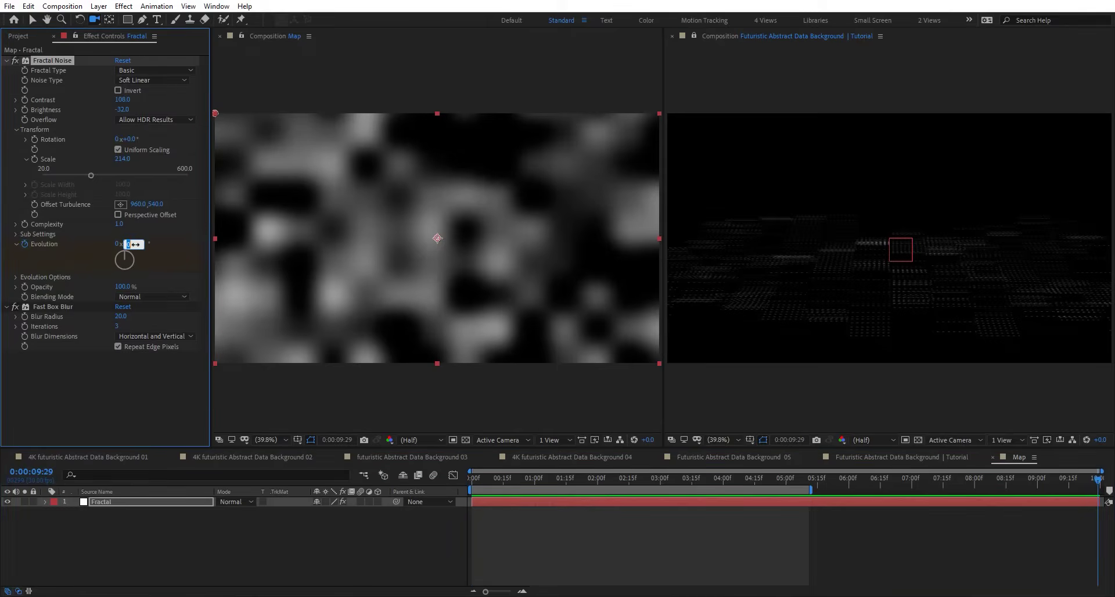
key("Return")
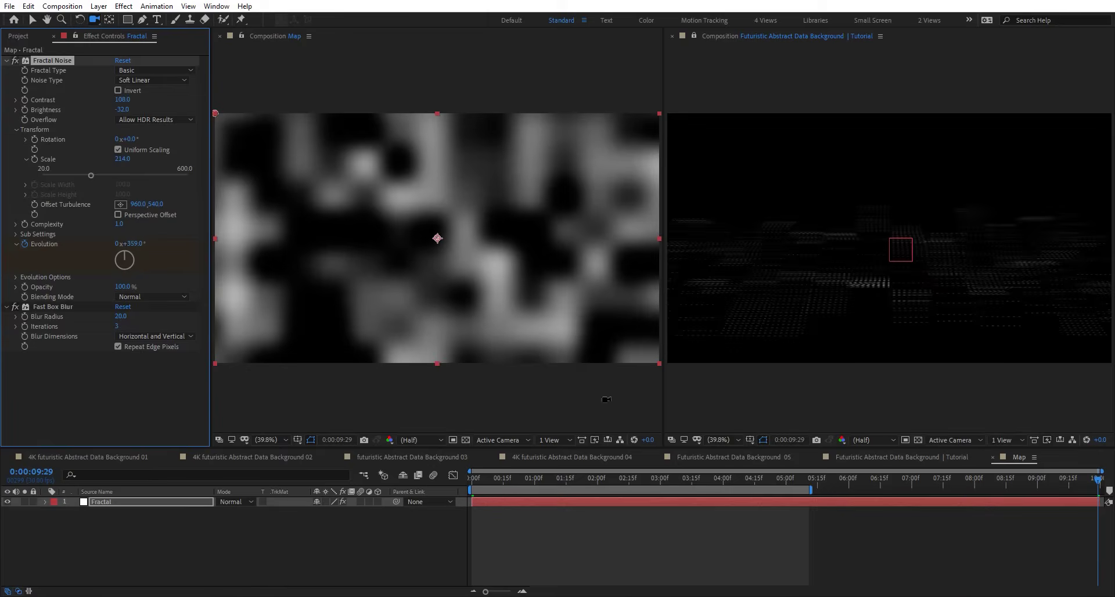
key("Home")
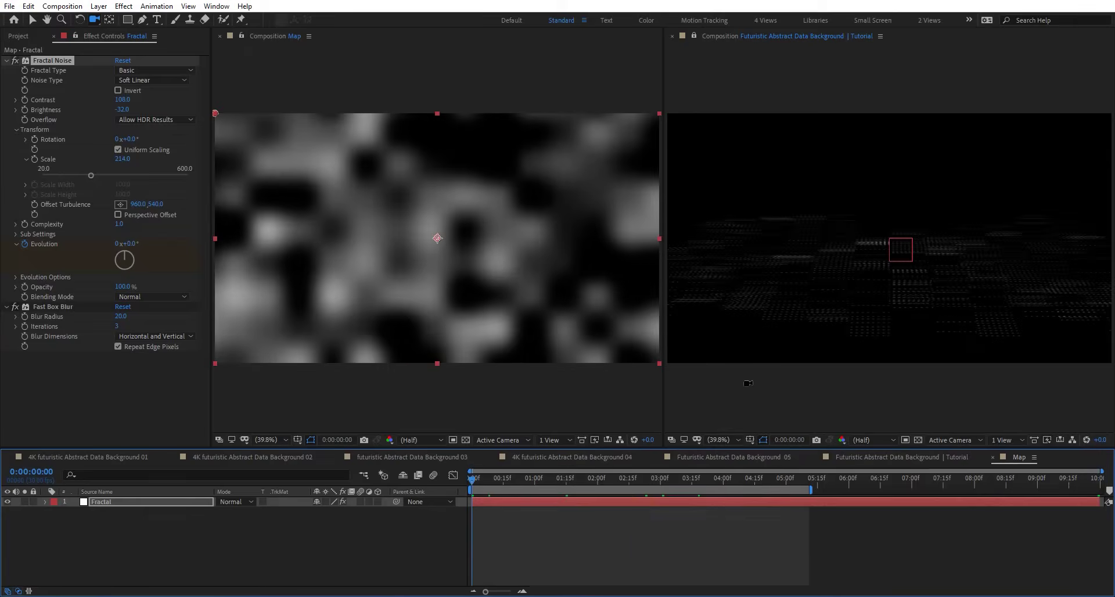
key("space")
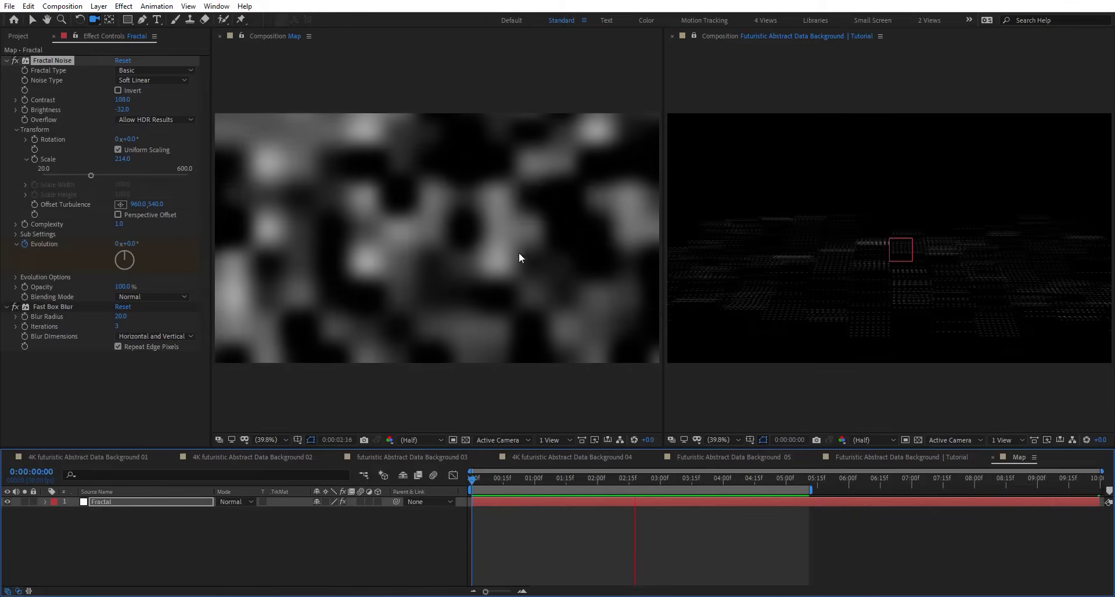
Preview the main composition, stop at 0:00:04:01, and move the camera closer to the dot grid
left_click(671, 440)
key("space")
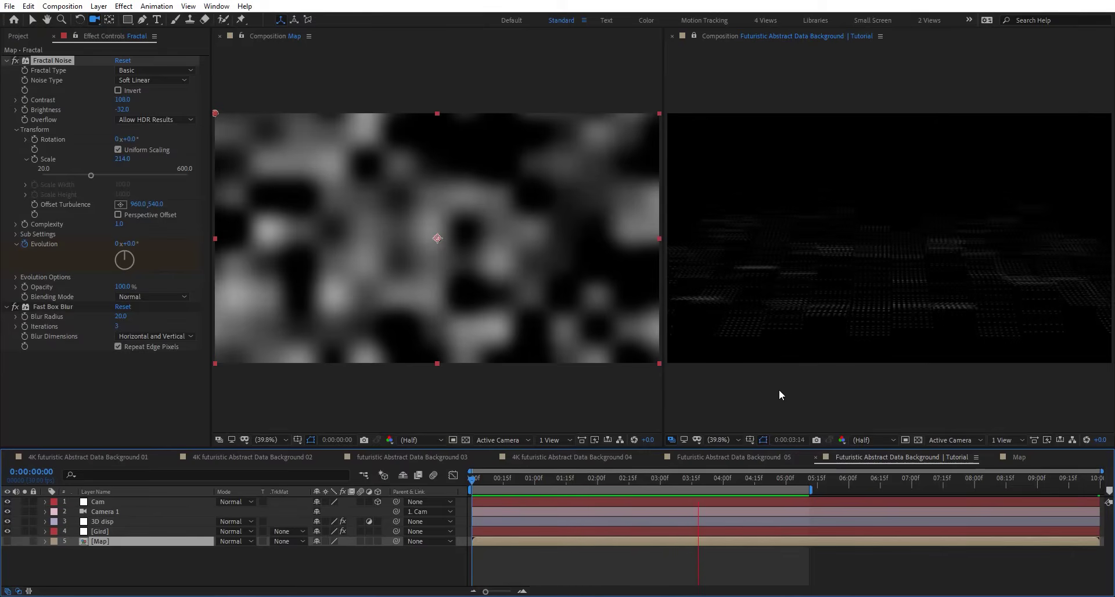
left_click(724, 478)
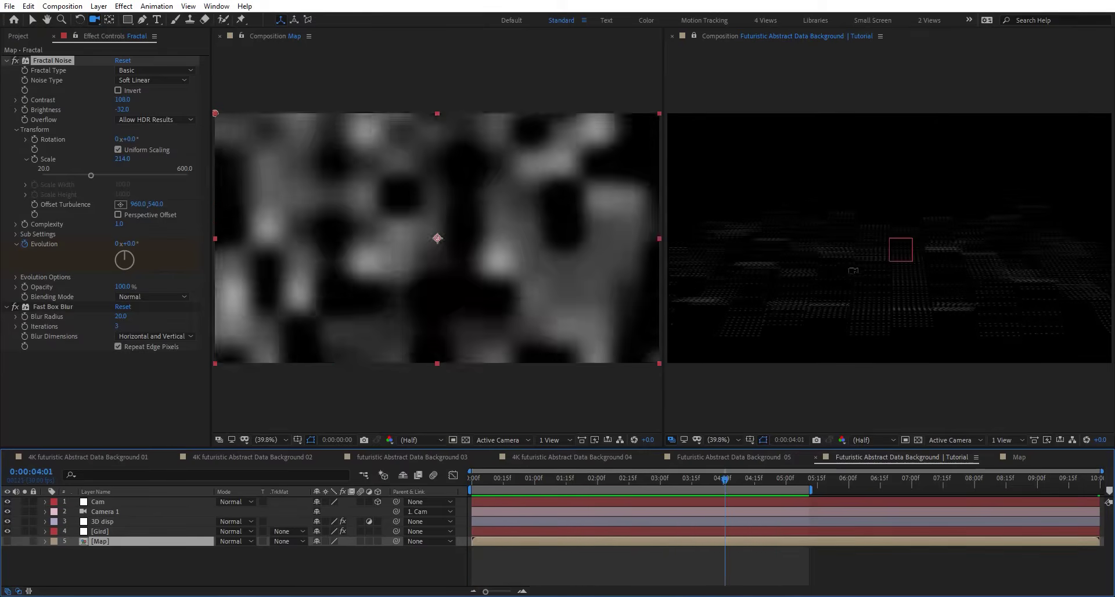
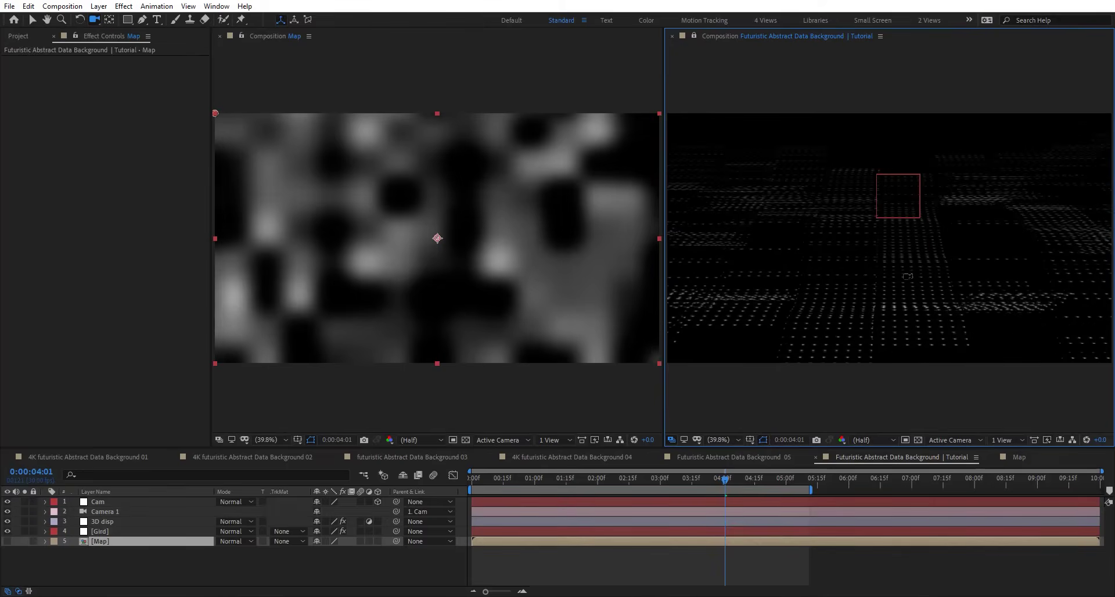
scroll(908, 260, "up", 1)
Set the Y Rotation of the Cam null to -25.9°
left_click(95, 502)
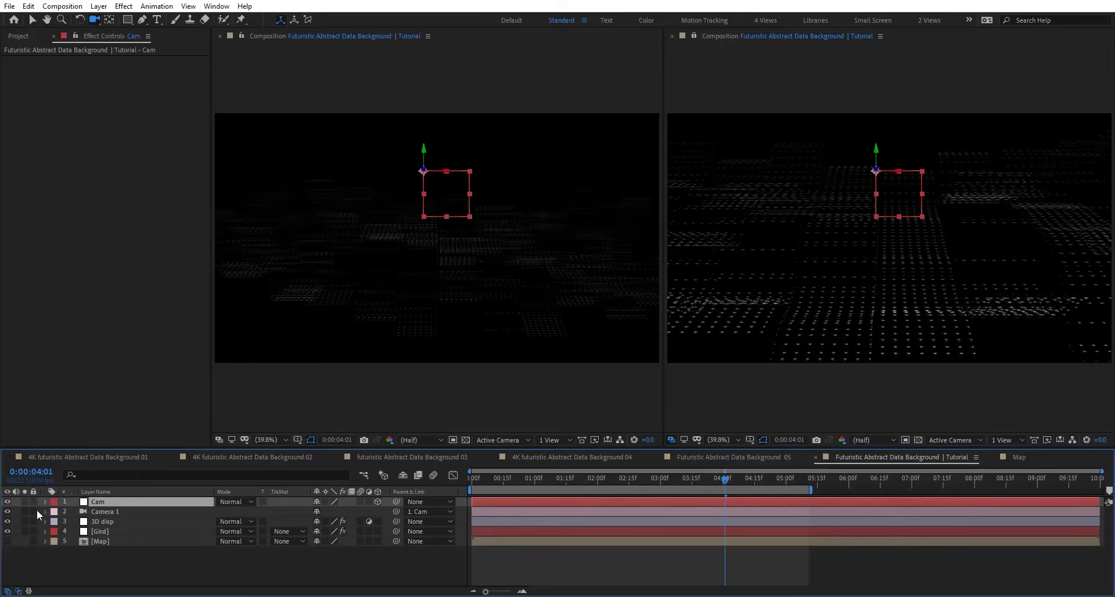
left_click(44, 501)
left_click(332, 531)
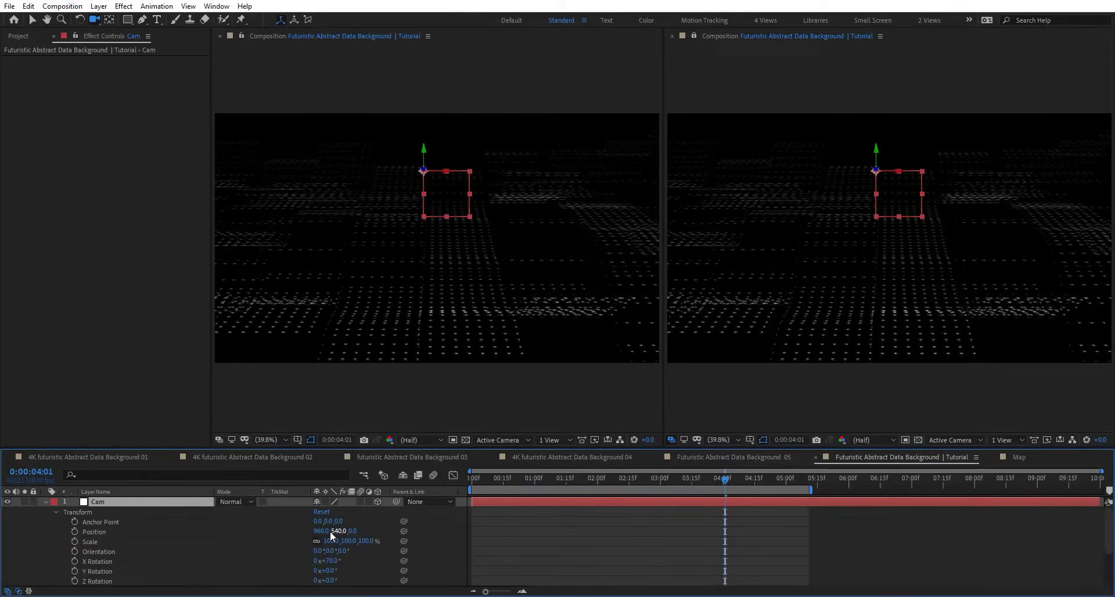
key("r")
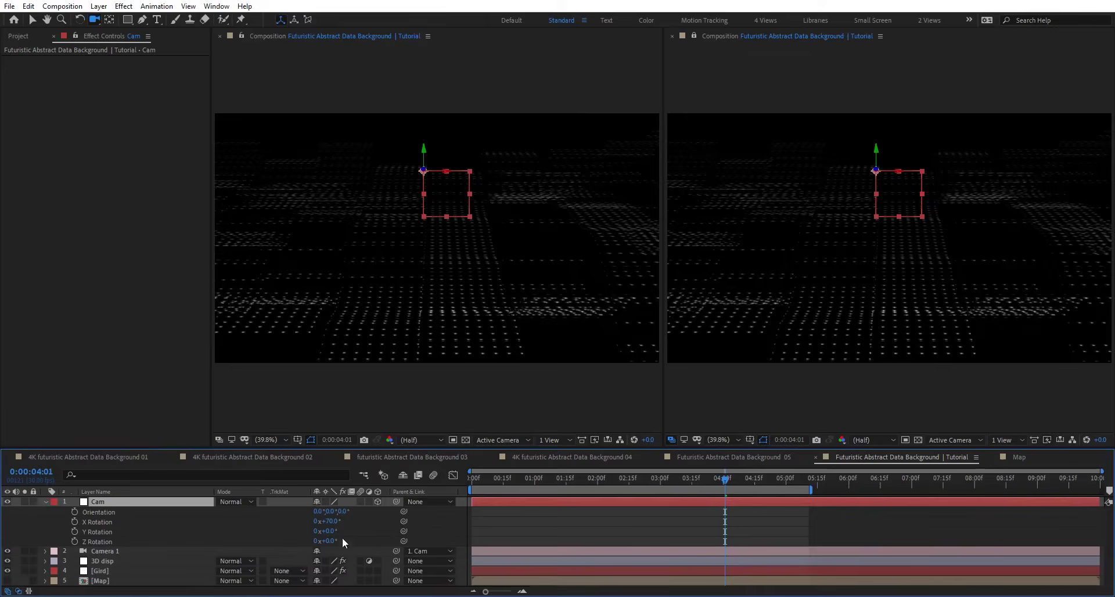
left_click_drag(332, 537, 187, 540)
In the Map composition, increase the Fractal Noise scale to 493.3 and set its contrast to 150
left_click(1020, 457)
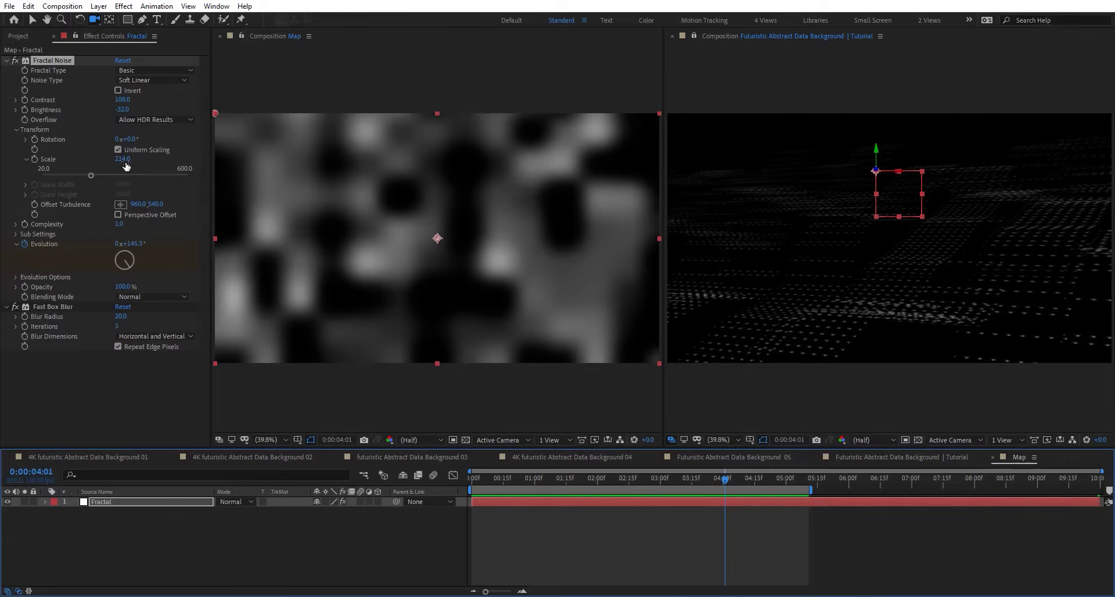
left_click_drag(123, 159, 246, 166)
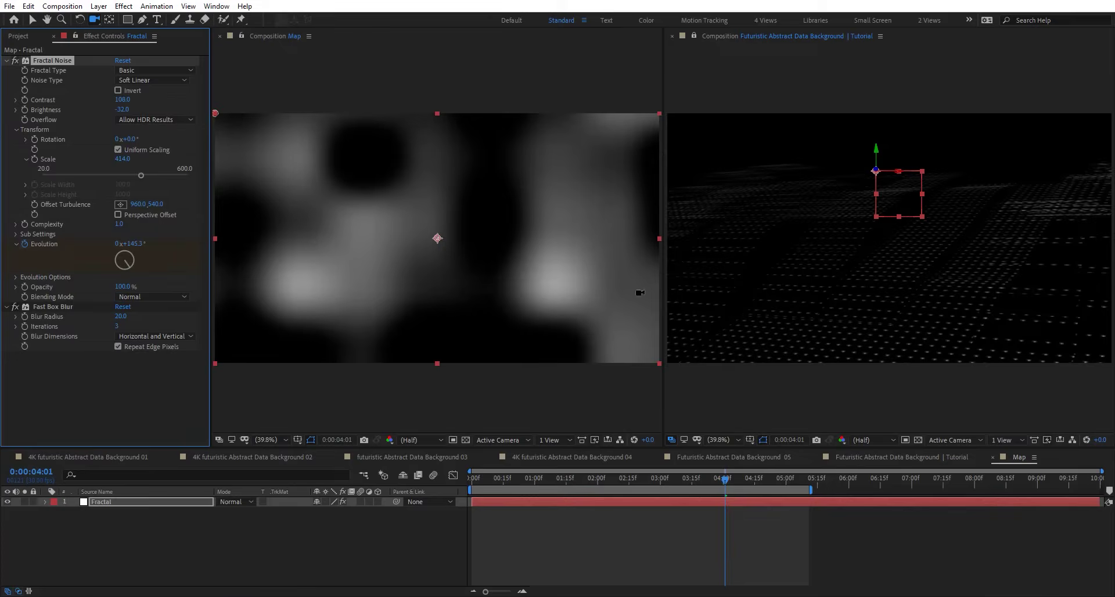
left_click_drag(139, 175, 160, 175)
left_click(122, 101)
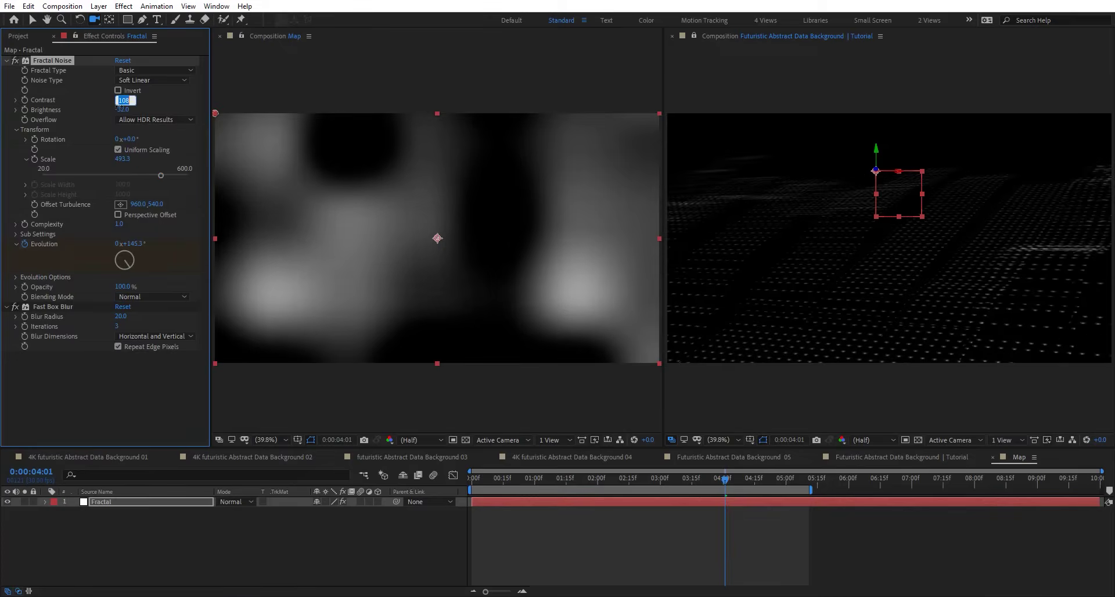
type("150")
key("Return")
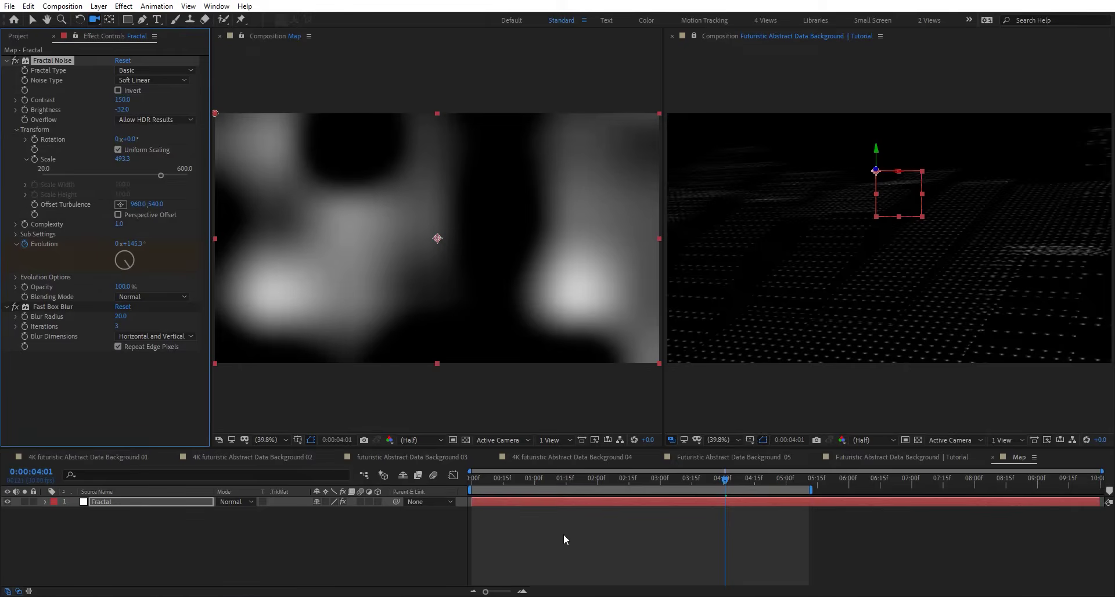
Set the Card Dance X Scale and Y Scale sources to Intensity 1 on the 3D disp layer
left_click(938, 456)
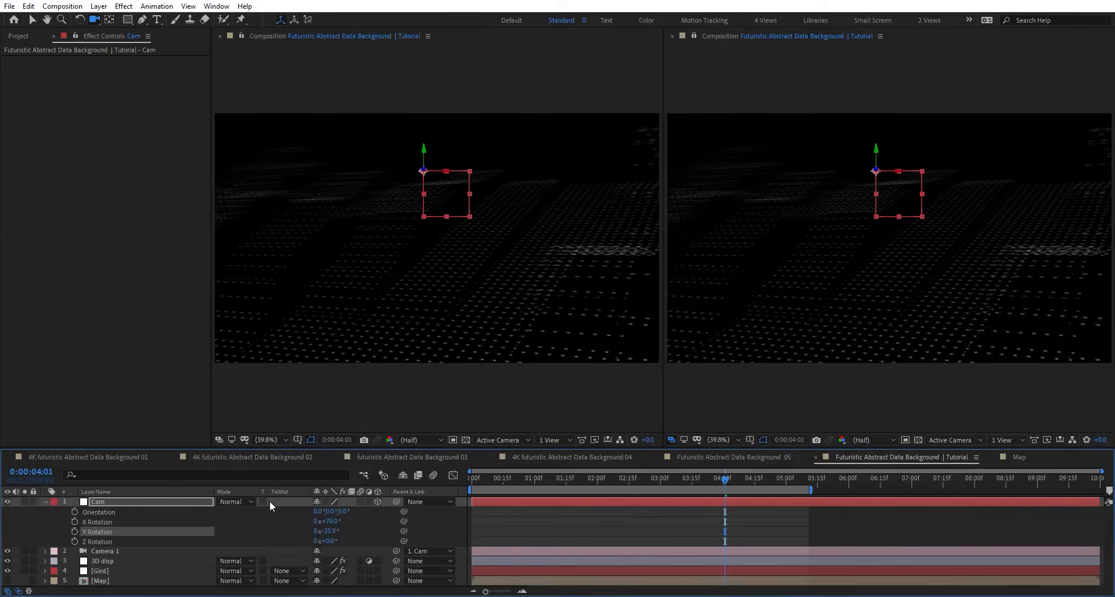
left_click(94, 561)
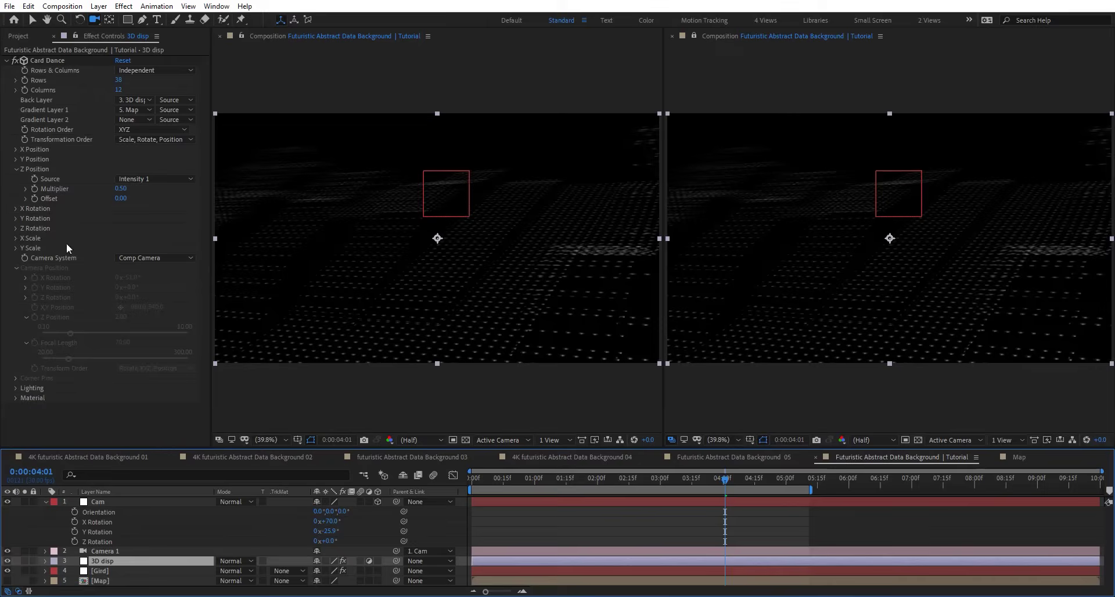
left_click(17, 240)
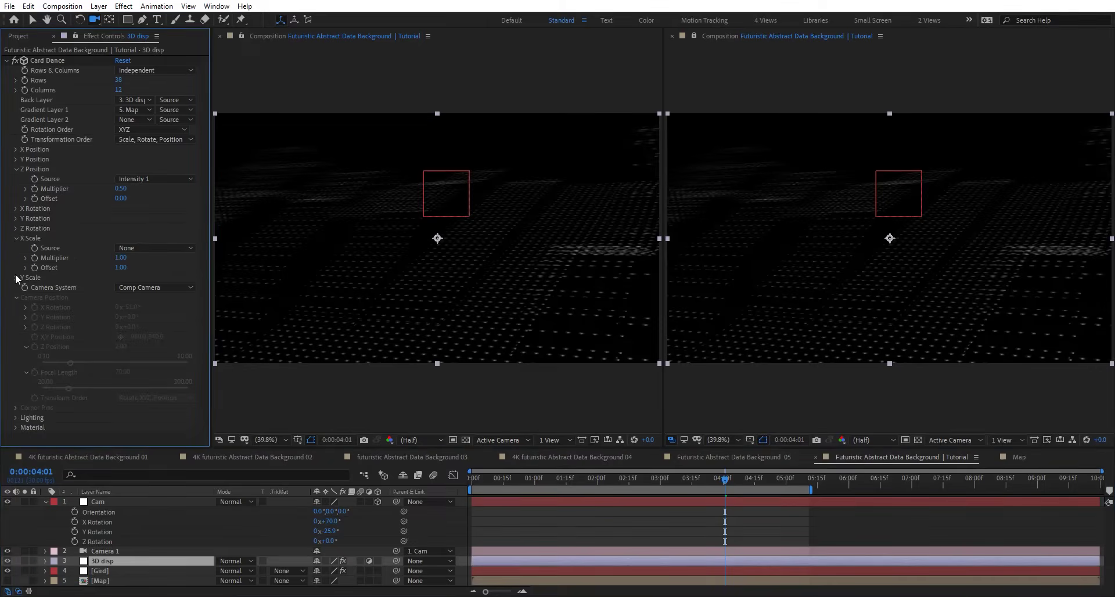
left_click(13, 278)
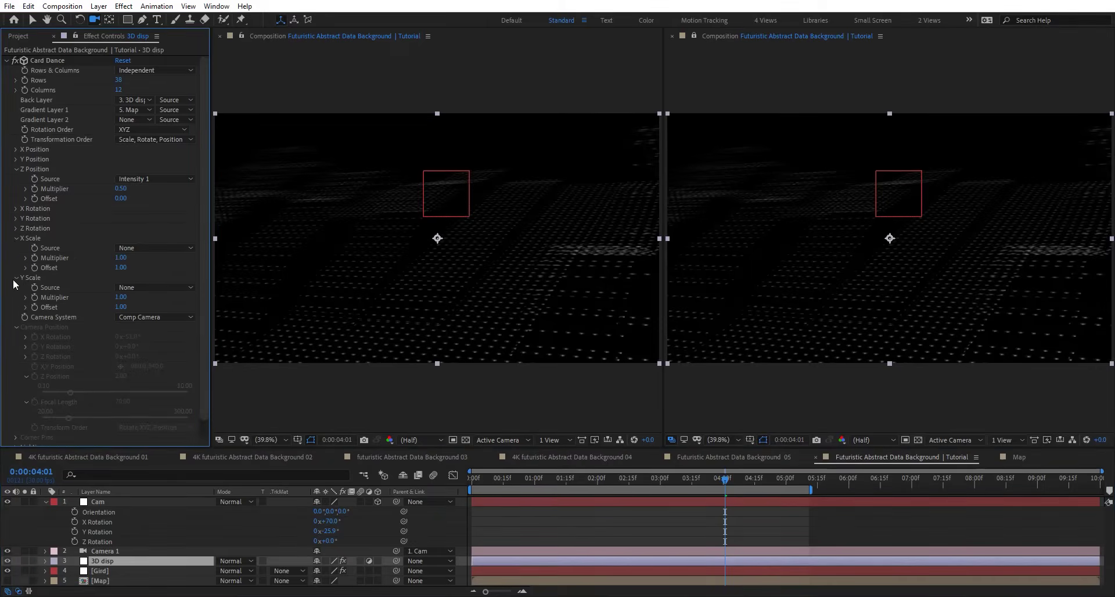
left_click(155, 248)
left_click(152, 274)
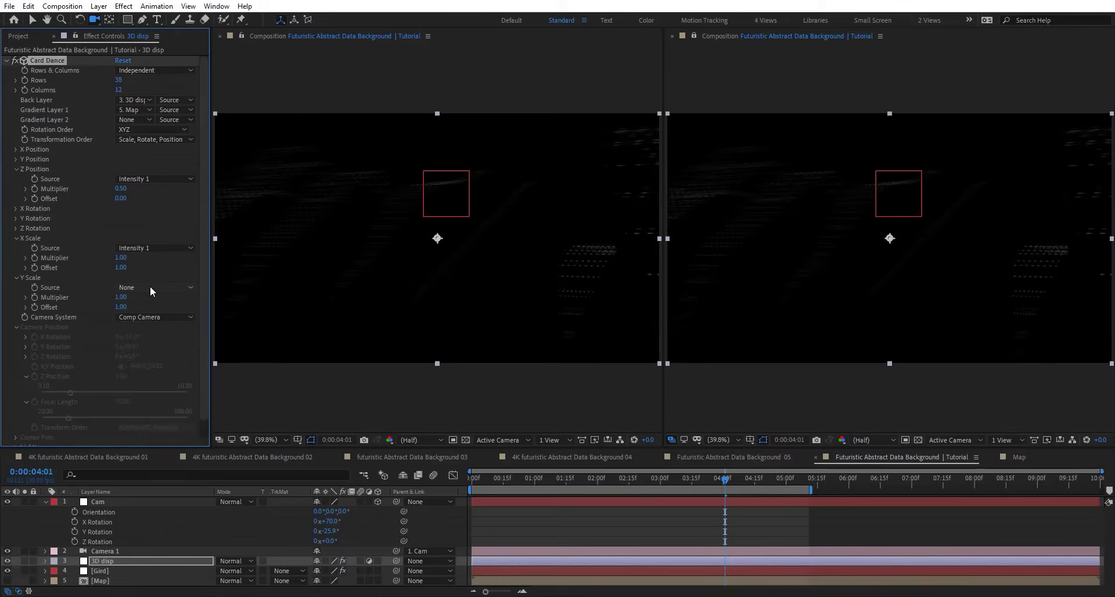
left_click(150, 286)
left_click(173, 312)
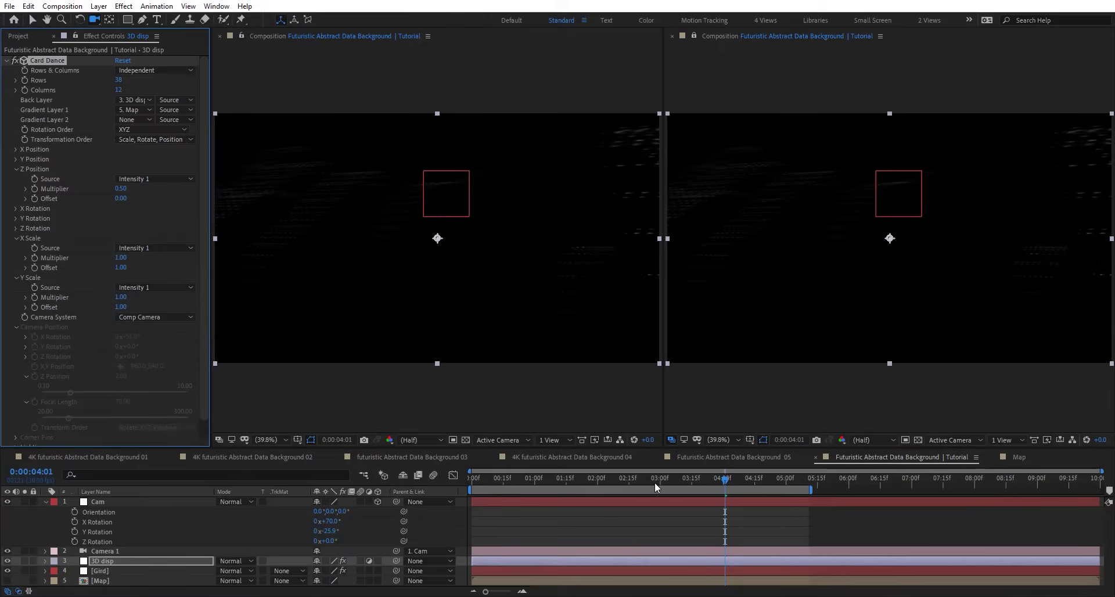
Scrub through the animation, switch the main composition's preview resolution to Full, and park at 0:00:03:03
left_click_drag(654, 482, 895, 496)
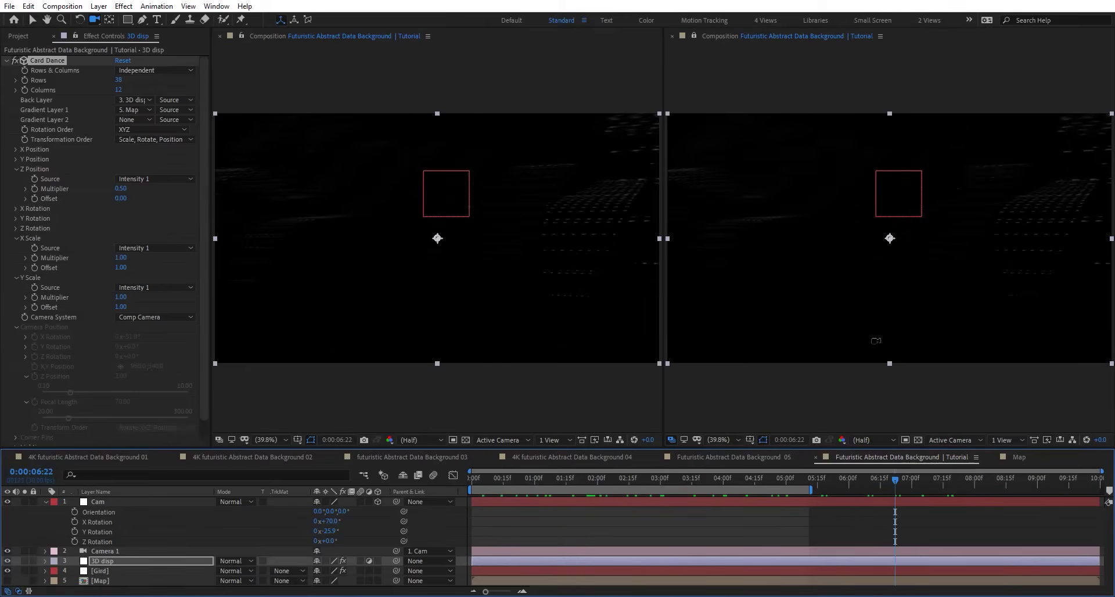
left_click(888, 441)
left_click(871, 487)
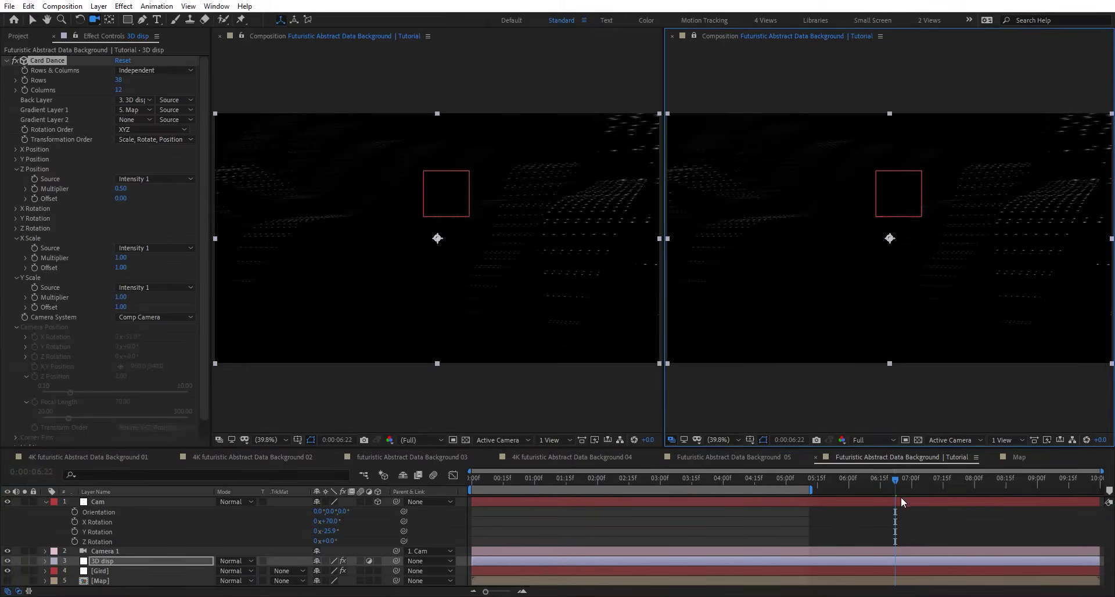
left_click_drag(895, 481, 670, 493)
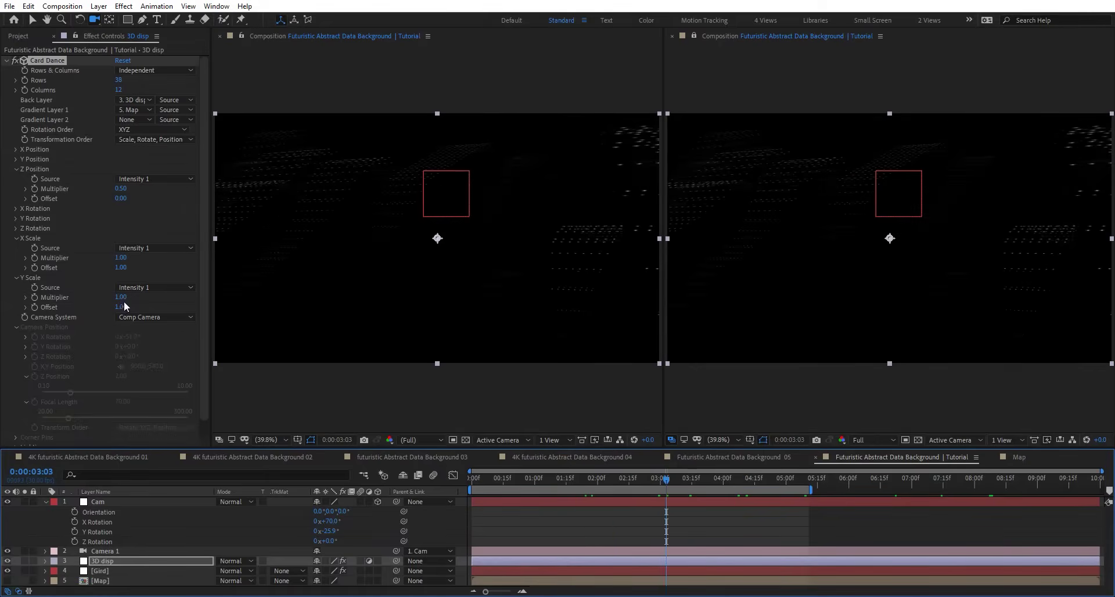
Try other Card Dance scale multipliers, keep them at 1.00, and raise the Z Position multiplier to 0.69
left_click_drag(121, 297, 348, 310)
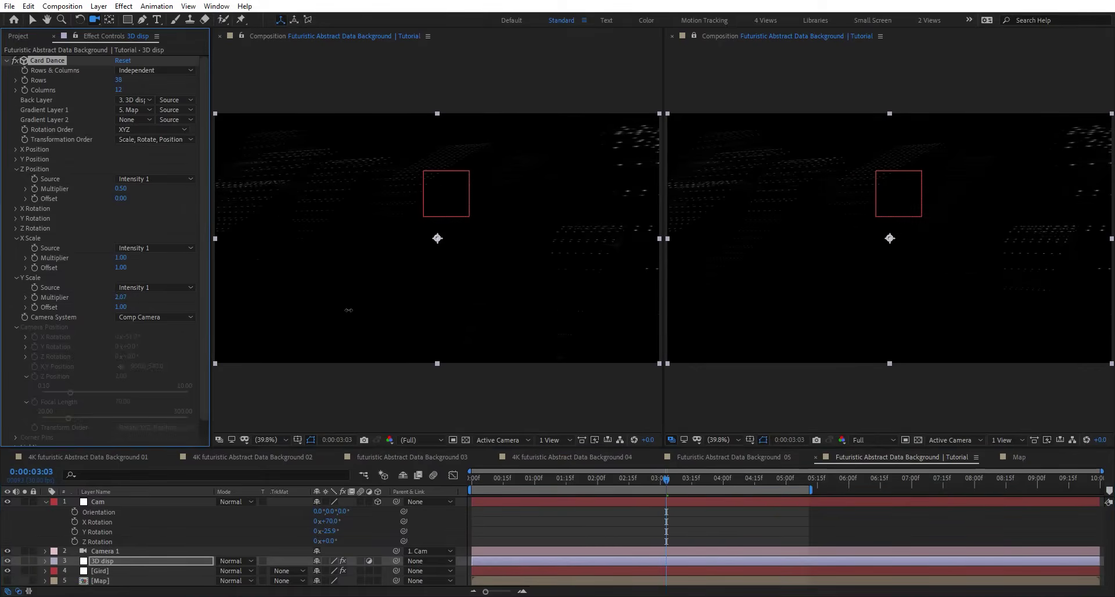
left_click_drag(429, 314, 175, 317)
left_click_drag(142, 256, 121, 267)
mouse_move(141, 192)
left_mouse_down()
mouse_move(100, 199)
mouse_move(139, 202)
left_mouse_up()
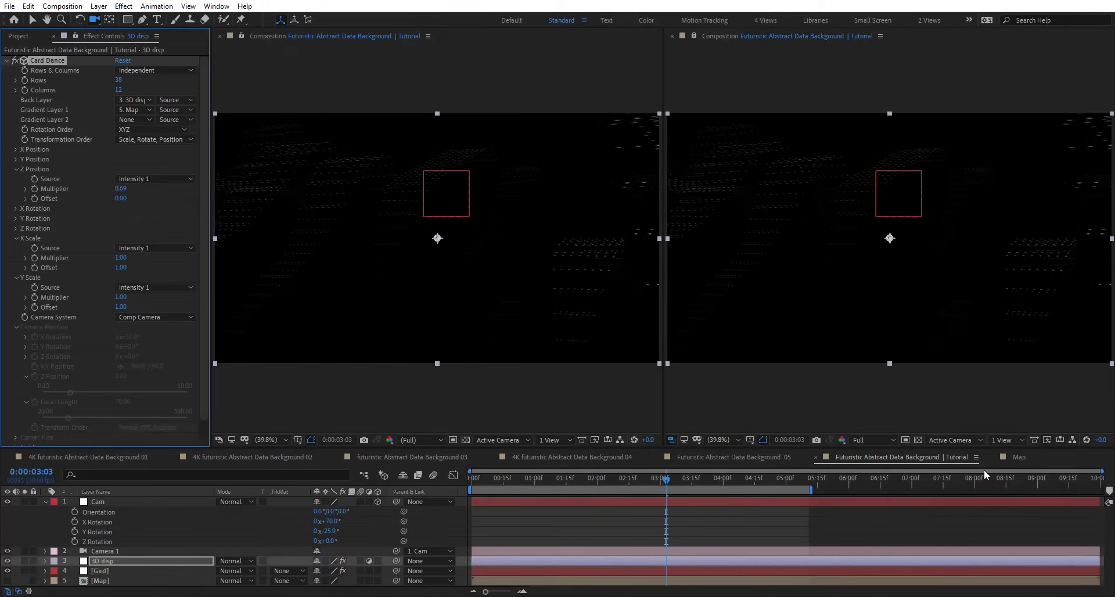
Change the Map's Fractal Noise to fractal type Dynamic and noise type Spline, and check it at other frames
left_click(1020, 457)
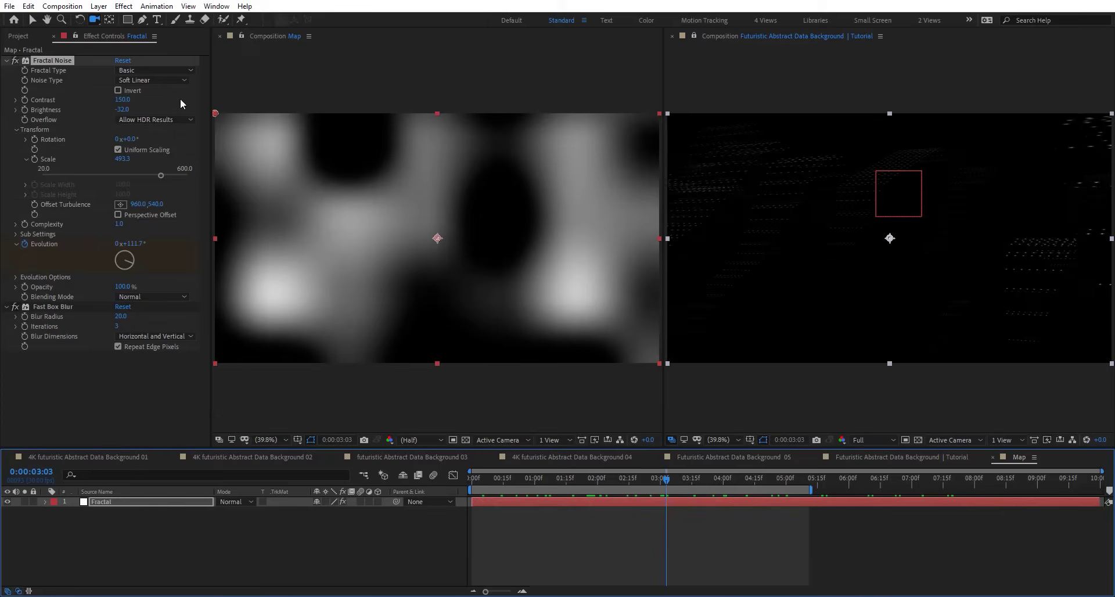
left_click(151, 67)
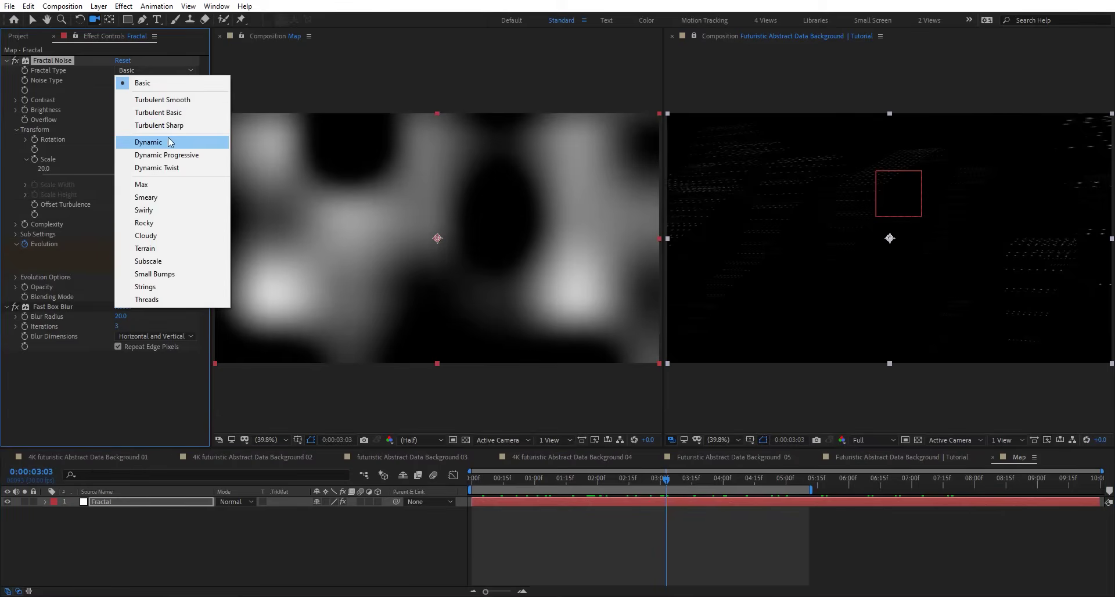
left_click(165, 142)
left_click(162, 82)
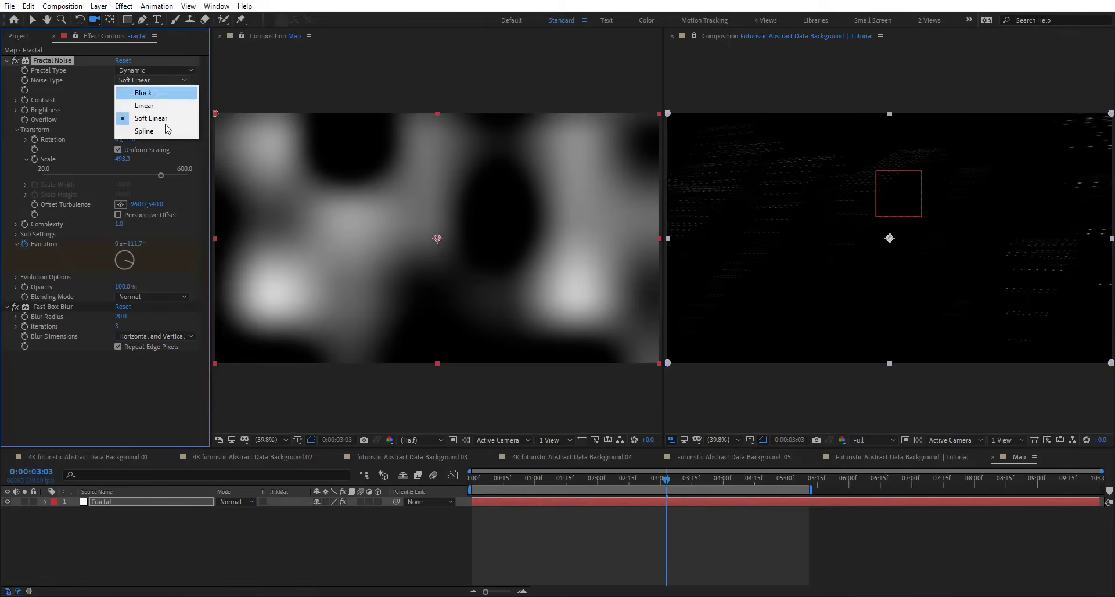
left_click(154, 130)
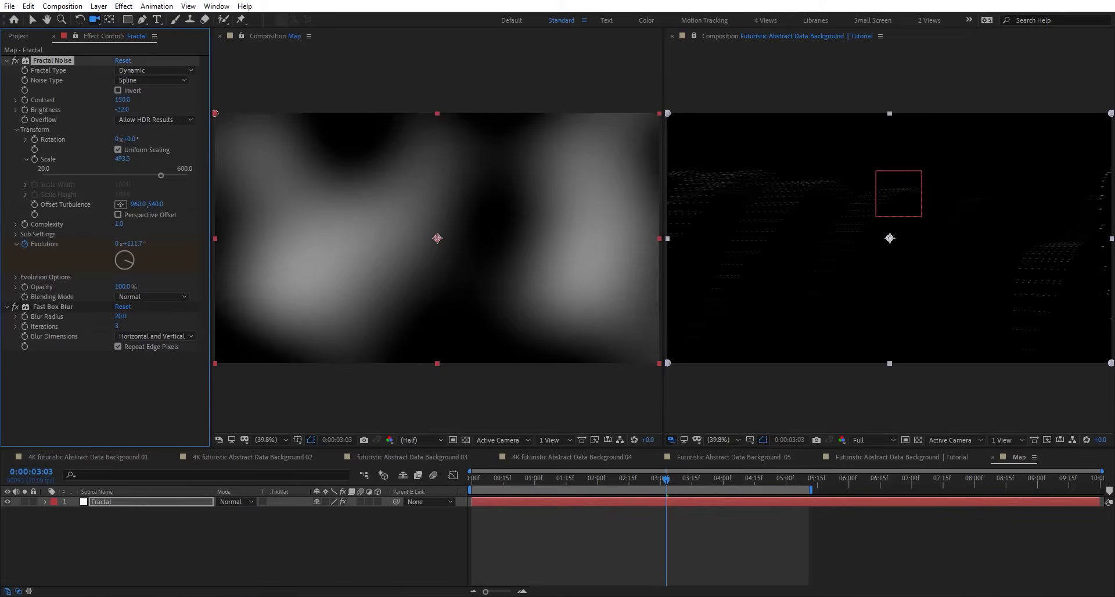
left_click(778, 479)
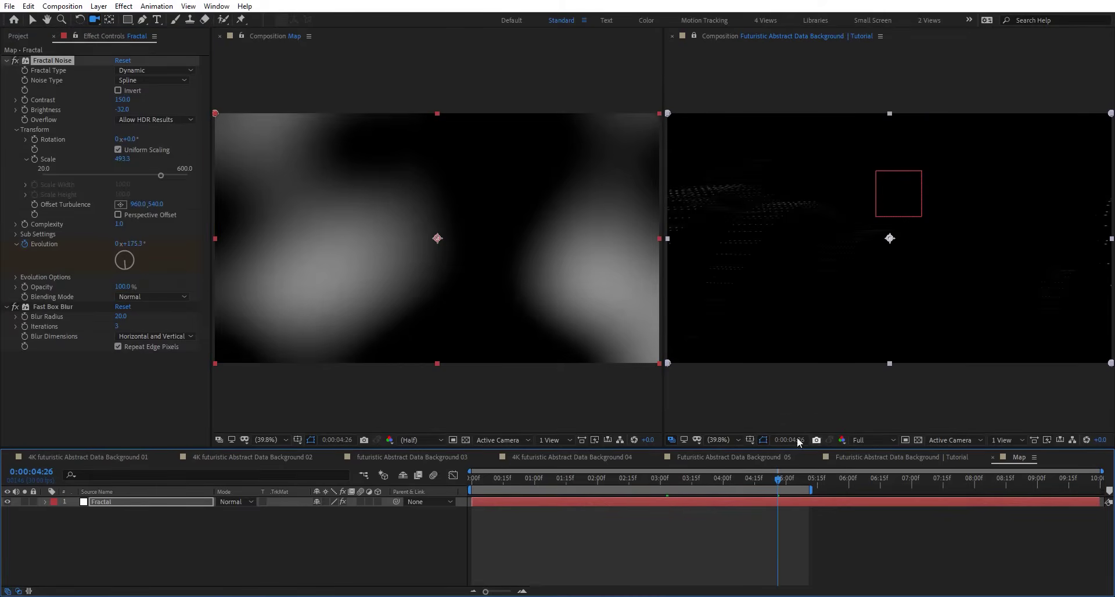
left_click(598, 484)
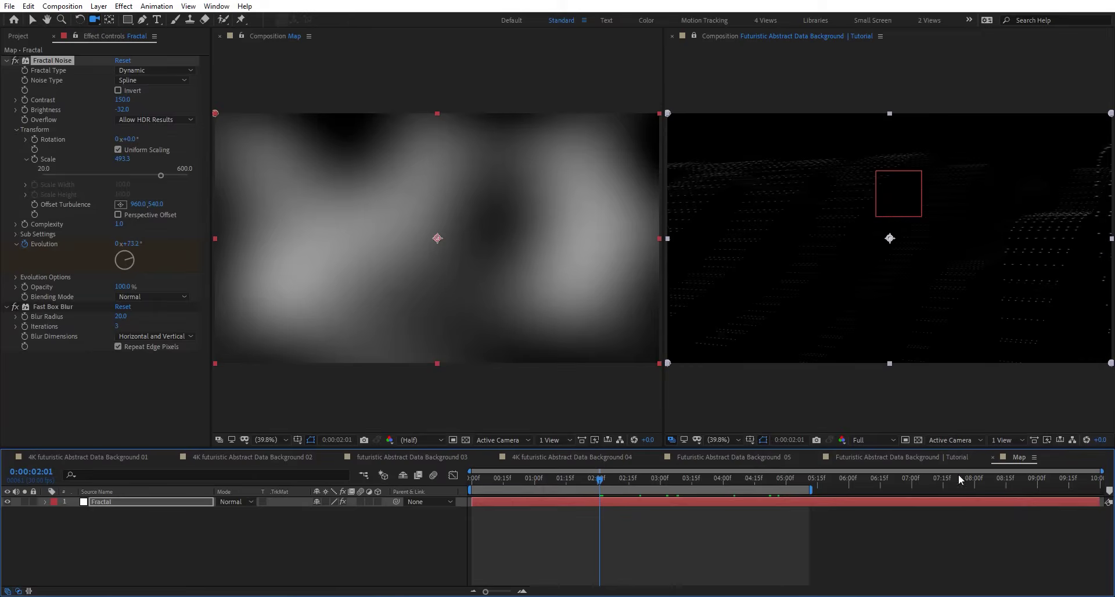
Play a preview of the dot waves in the main composition and stop at 0:00:03:03
left_click(948, 460)
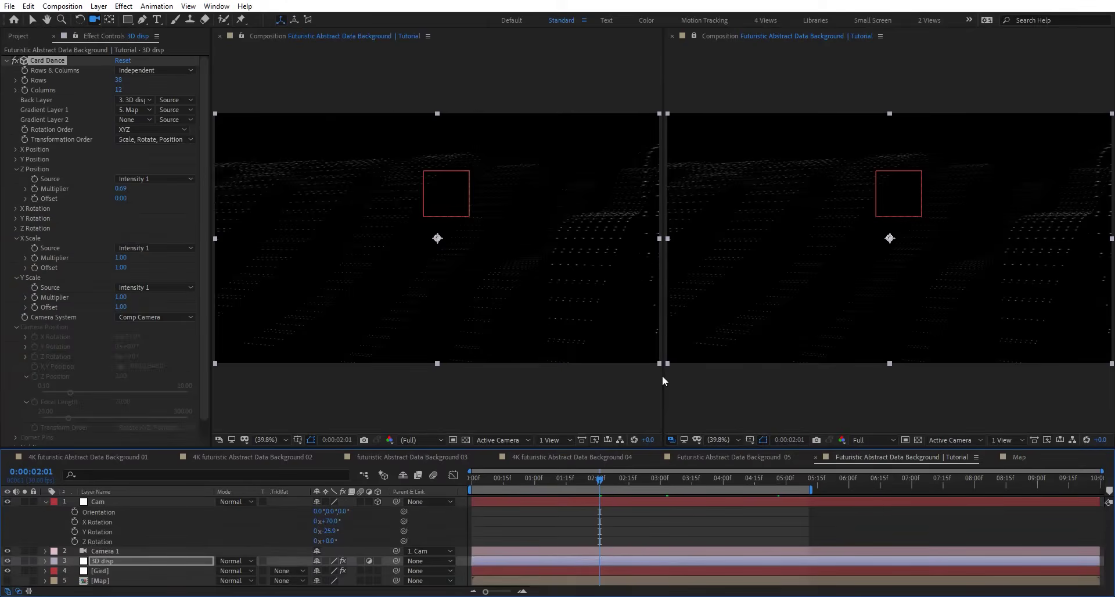
key("space")
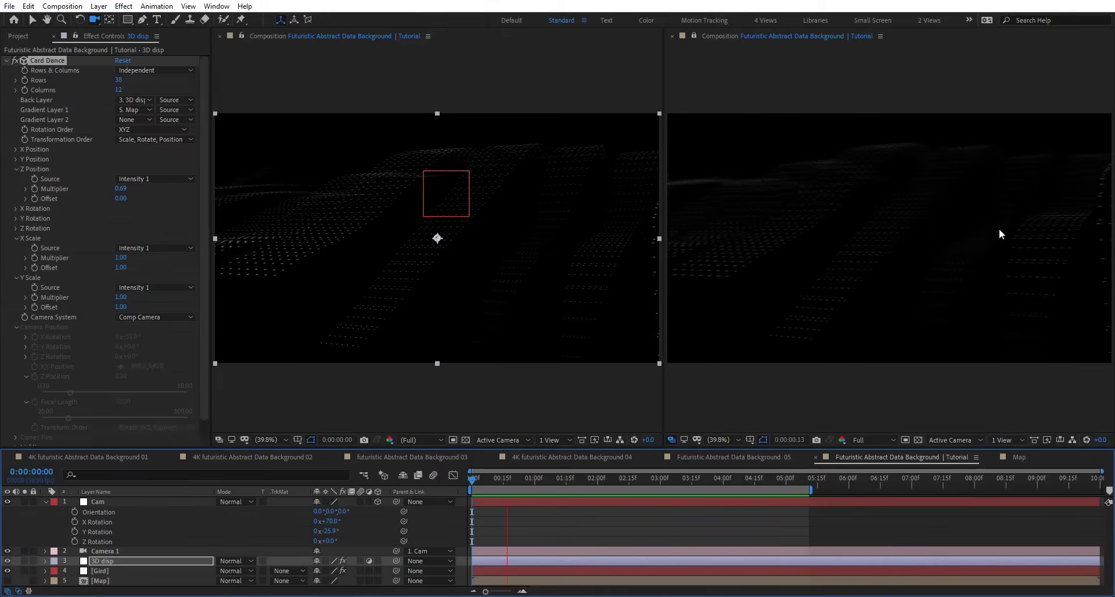
left_click(667, 478)
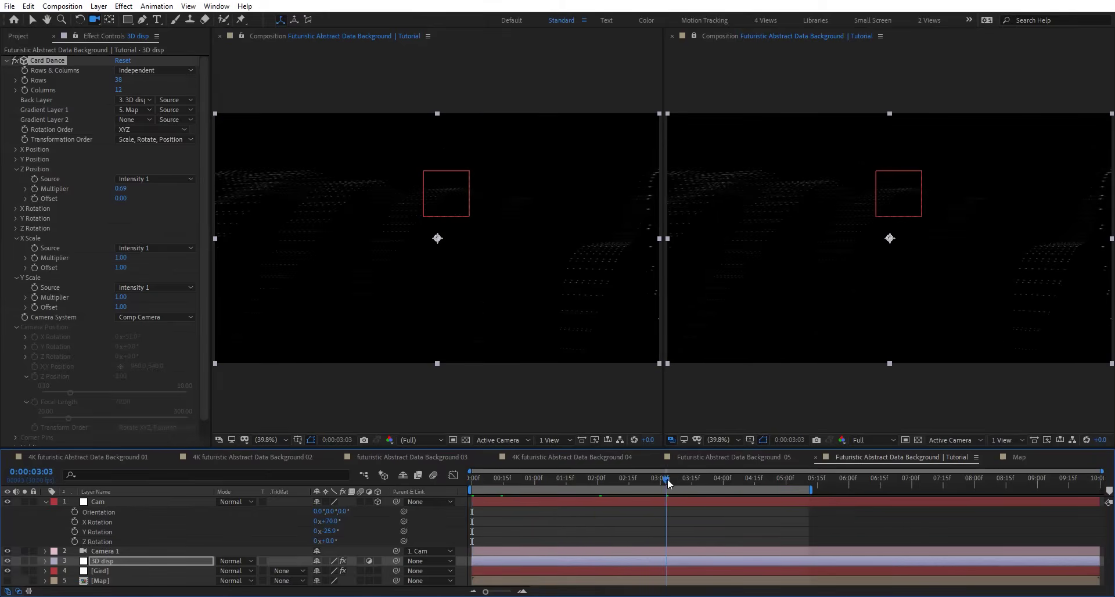
Set Card Dance to 100 rows and 50 columns, and check the grid at 0:00:01:15
left_click(118, 82)
key("Return")
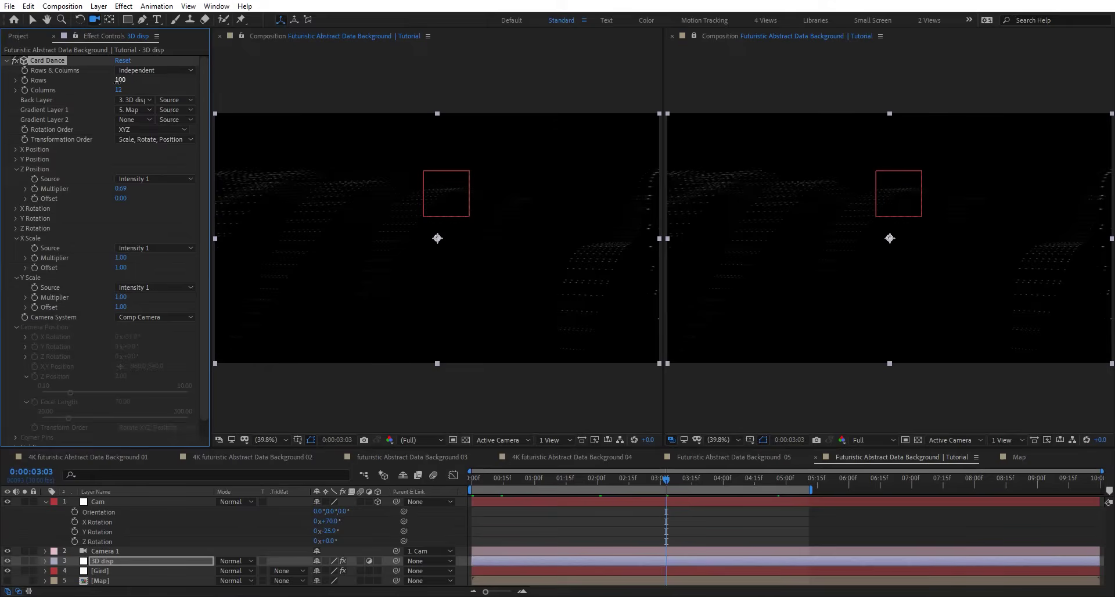
left_click(118, 90)
type("150")
key("Return")
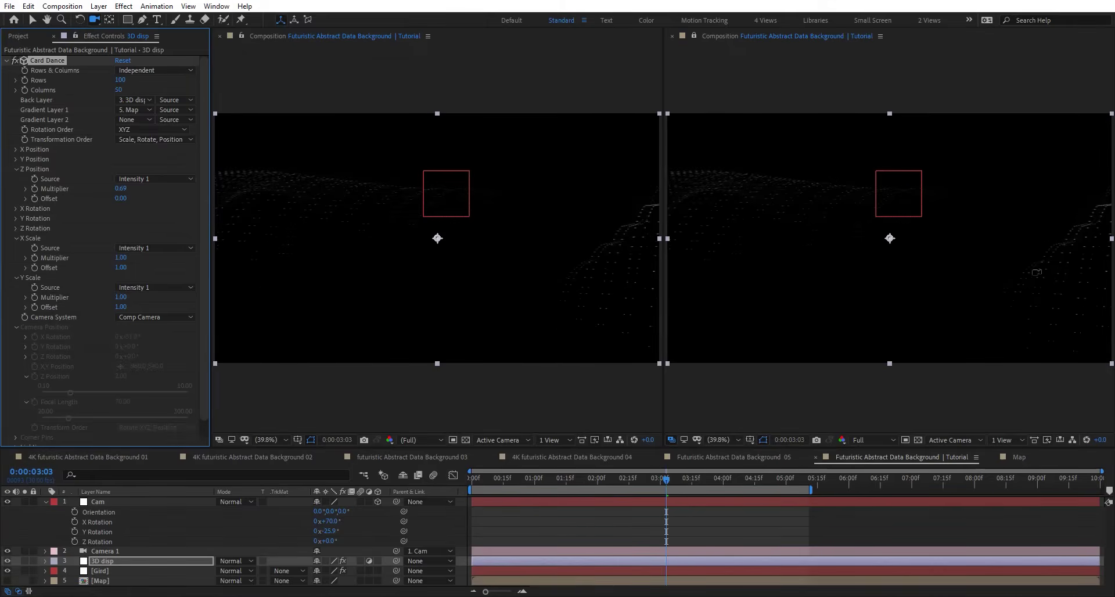
left_click_drag(611, 484, 566, 482)
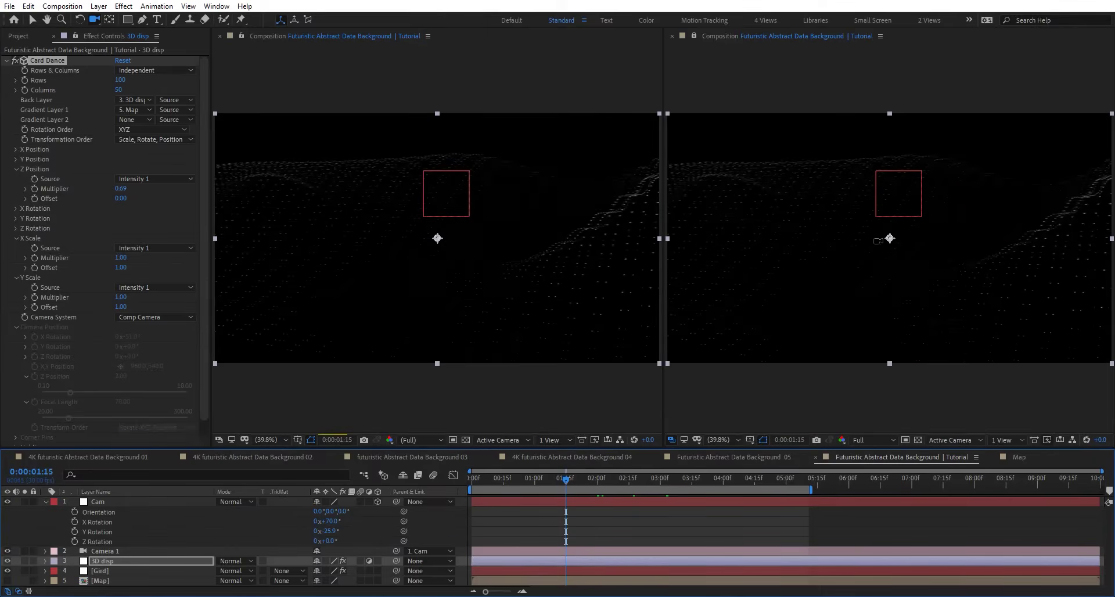
Set the source of both X Scale and Y Scale to None in the 3D disp layer's Card Dance
left_click(113, 559)
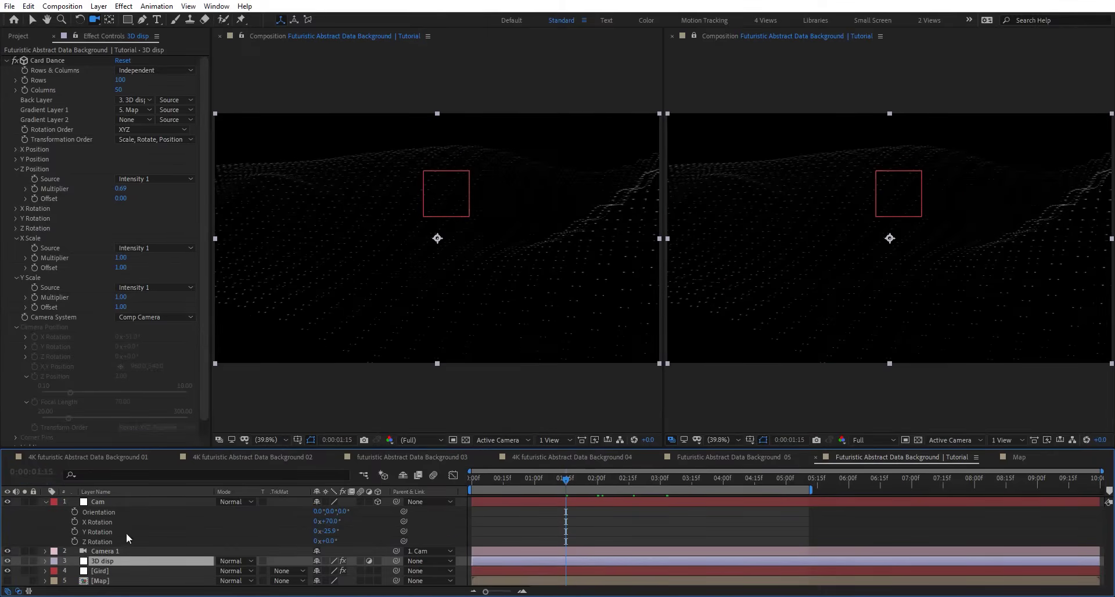
left_click(144, 288)
left_click(145, 267)
left_click(145, 250)
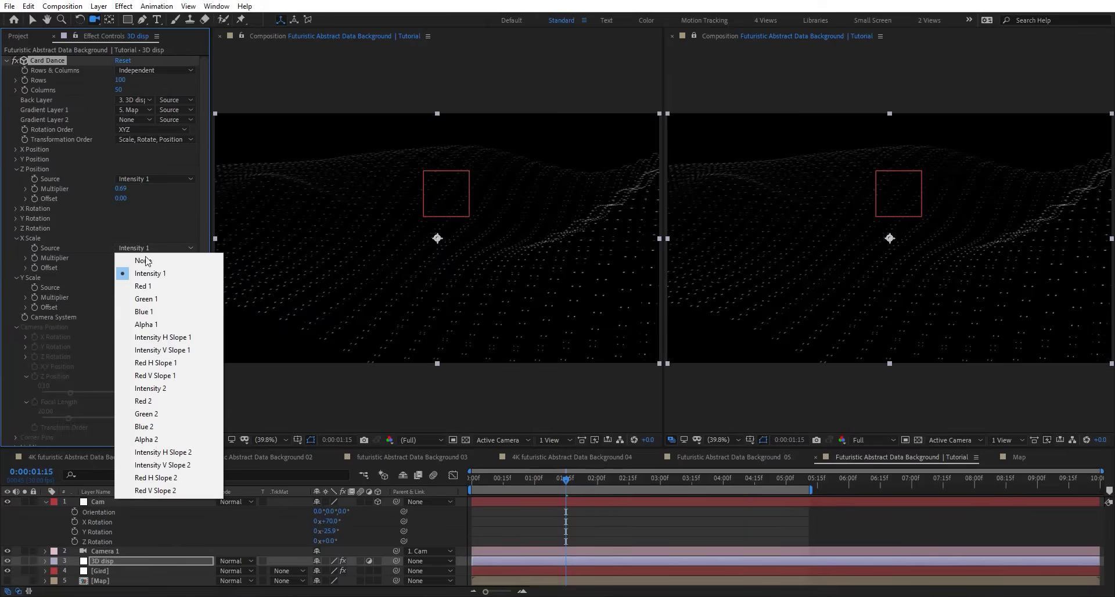
left_click(144, 261)
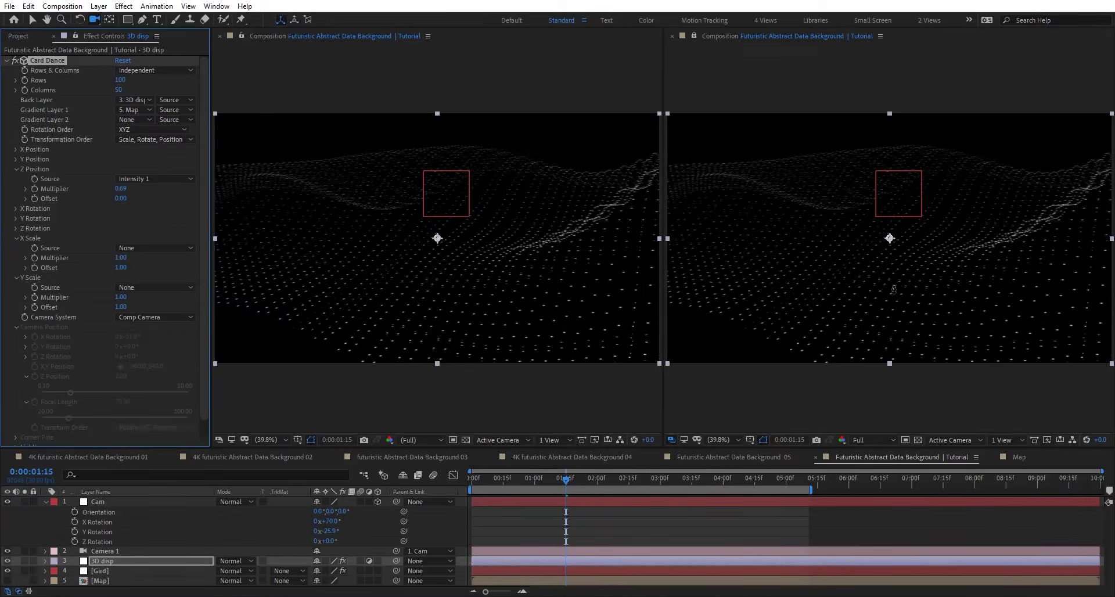
Move the camera closer to the dots and set the Cam null's X Rotation to 71.0° and Y Rotation to -24.0°
left_click(893, 288)
left_click_drag(893, 289, 905, 195)
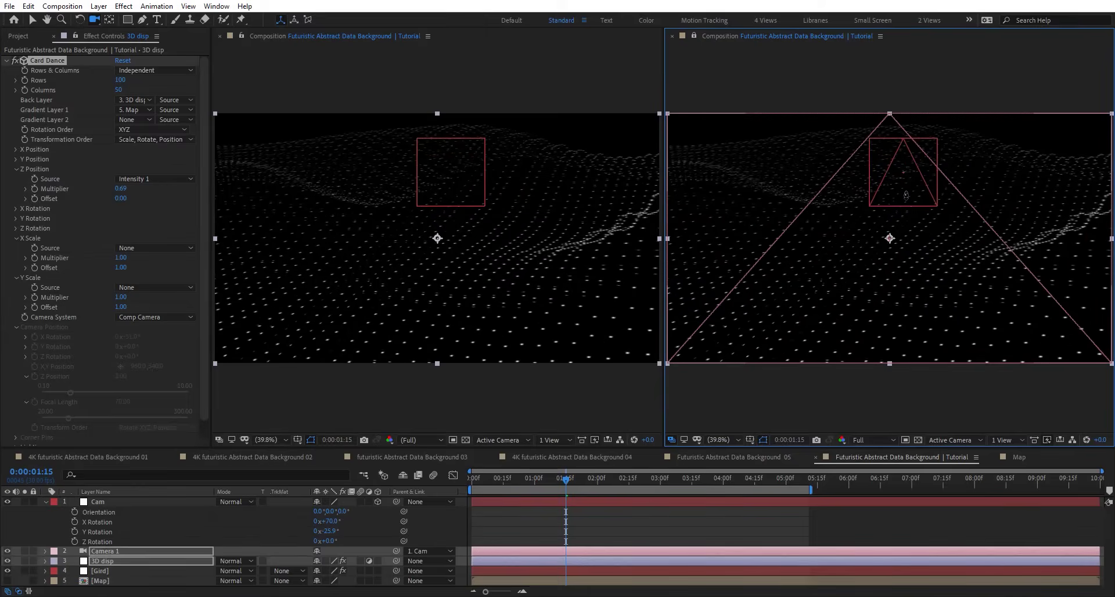
left_click(912, 223)
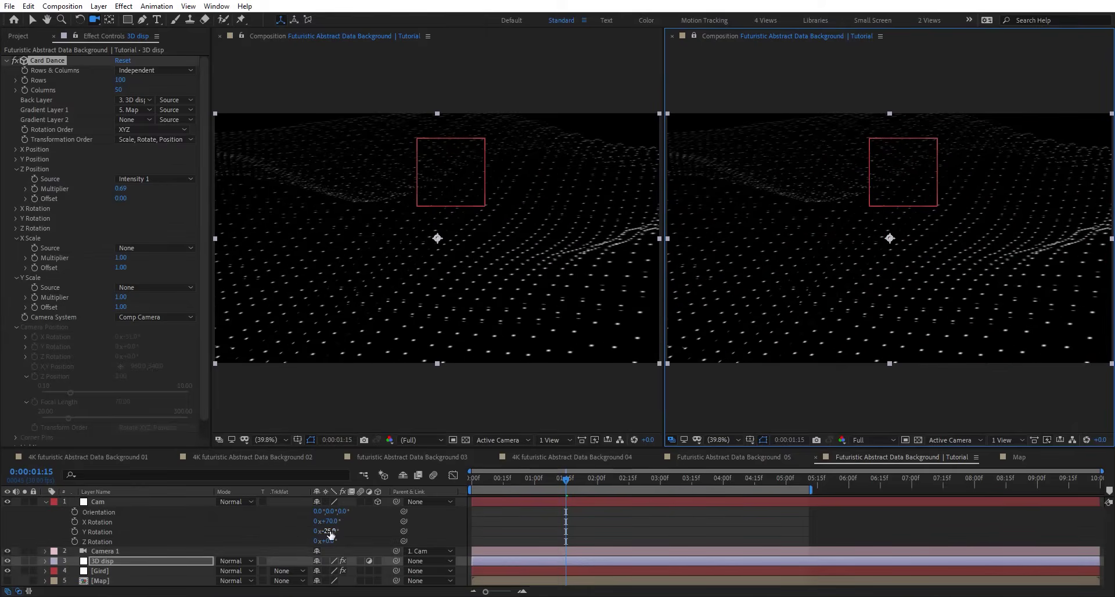
left_click_drag(329, 534, 341, 521)
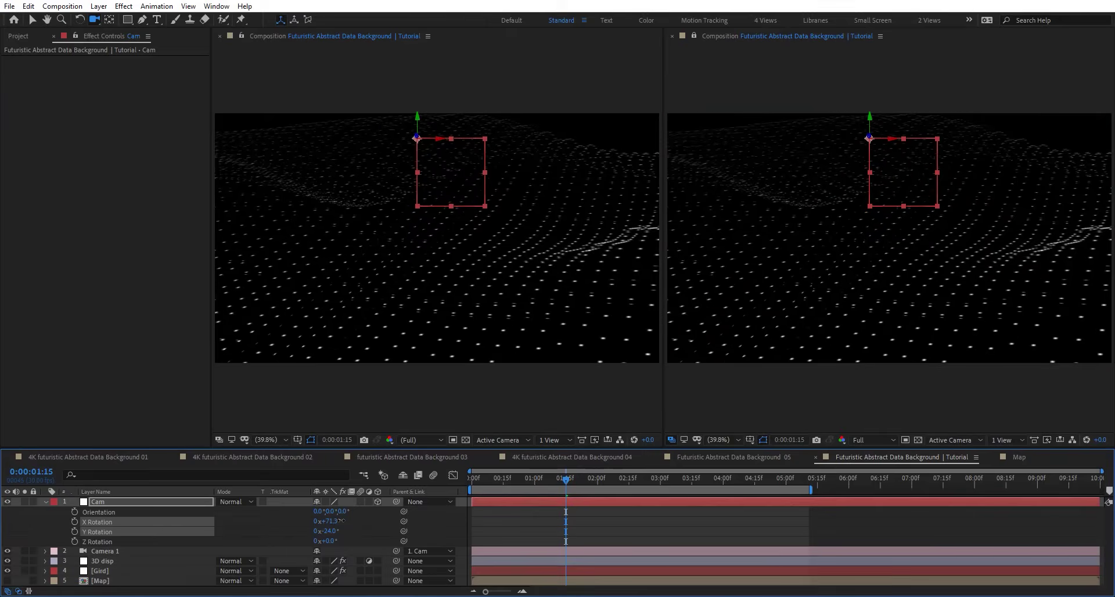
Preview the wave animation from the start, and check further frames up to 0:00:09:29
left_click(662, 475)
key("space")
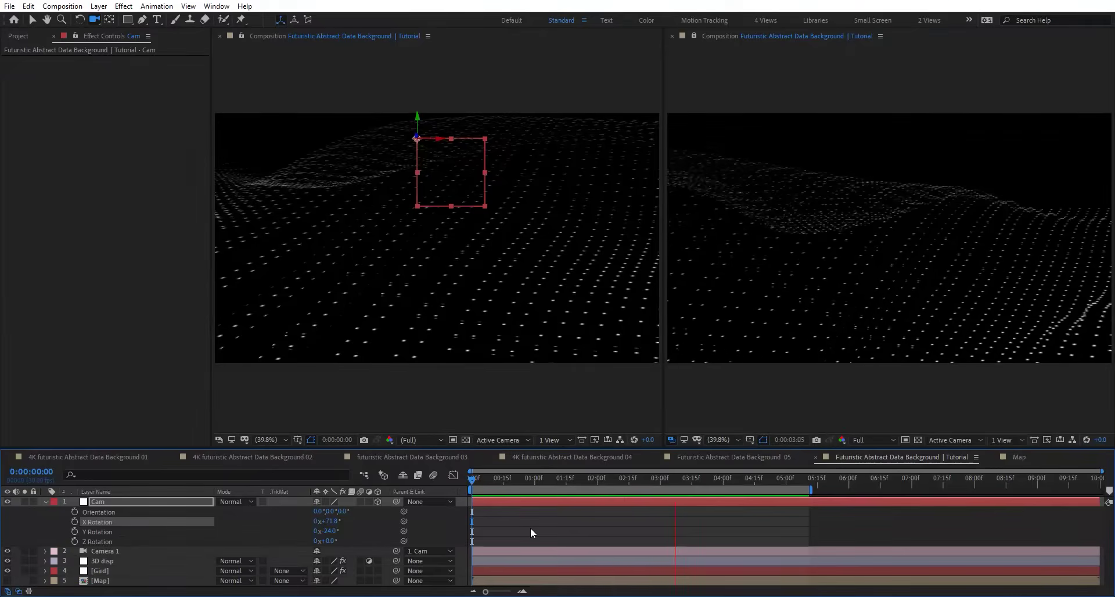
left_click(731, 479)
left_click(926, 479)
left_click(1045, 478)
left_click(1106, 480)
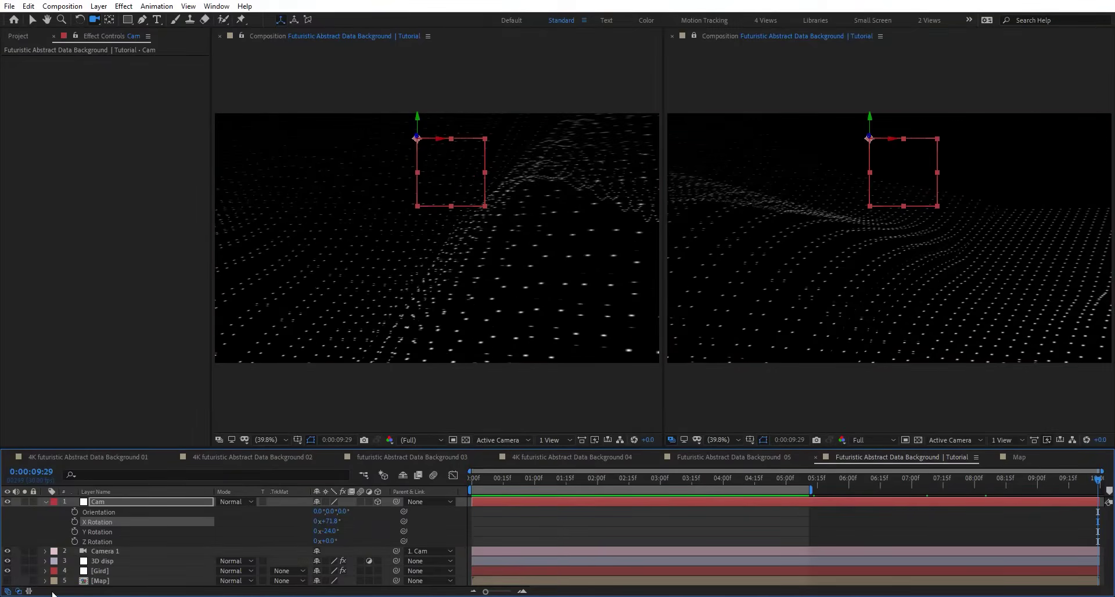
Enable Cycle Evolution with a cycle of 1 revolution in the Map's Fractal Noise, and return to the tutorial composition
left_click(1019, 457)
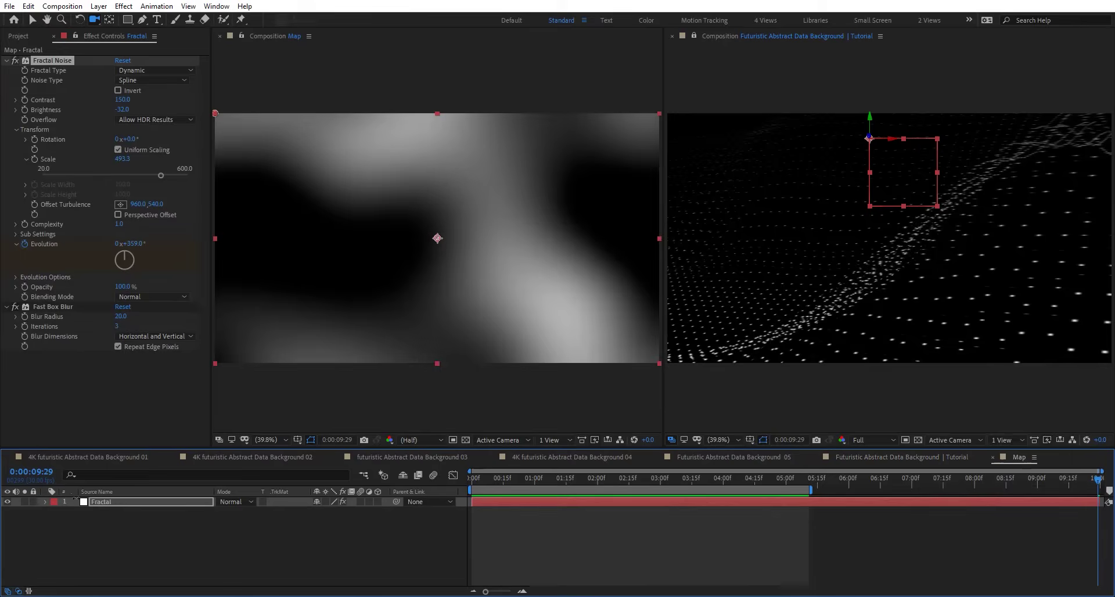
left_click(15, 277)
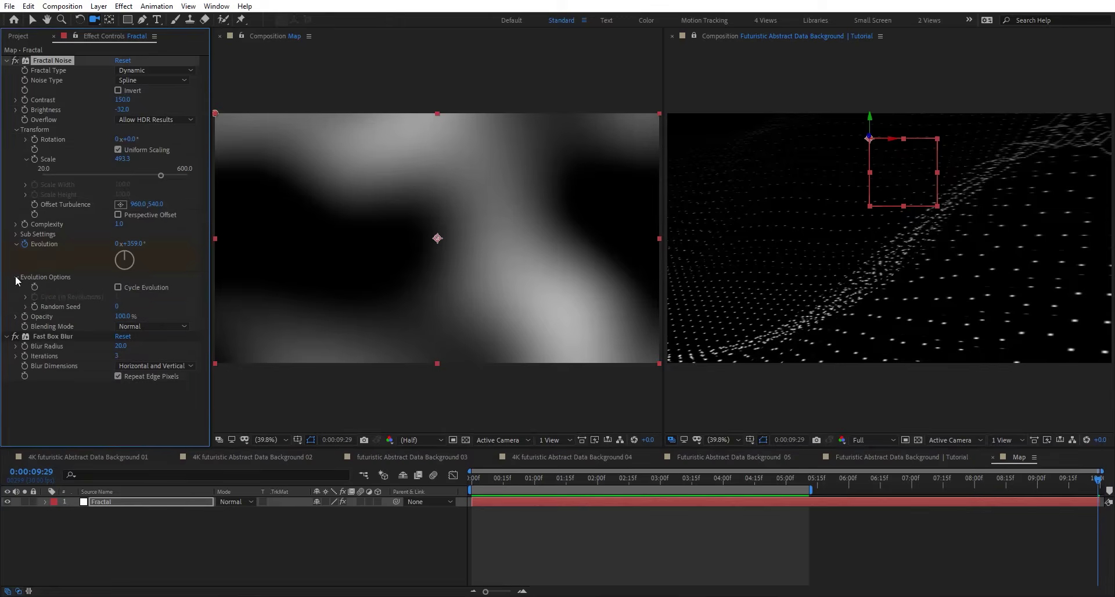
left_click(155, 286)
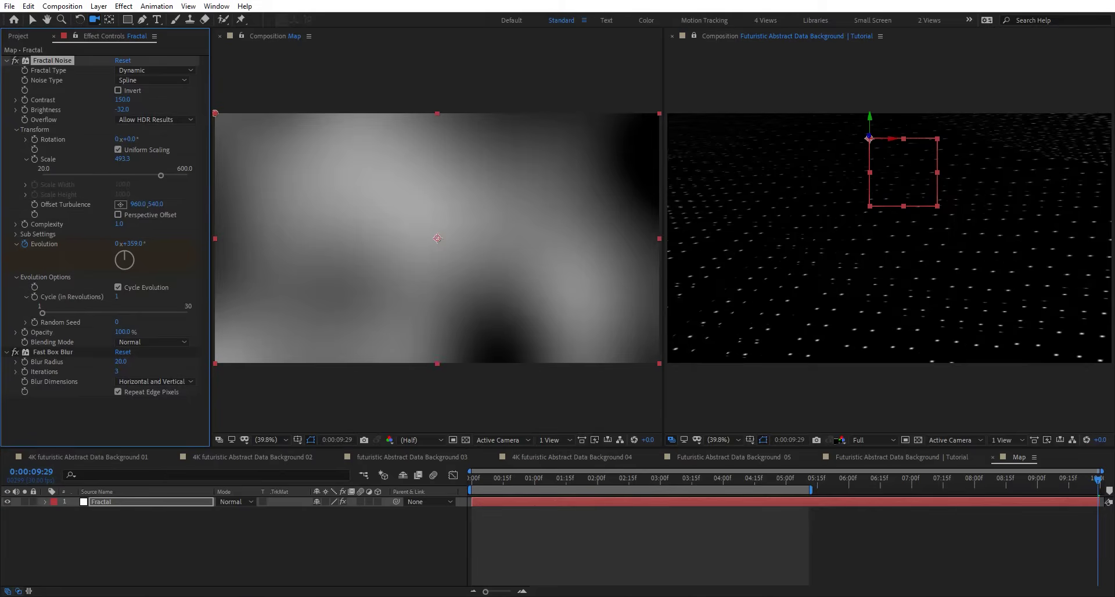
left_click(953, 458)
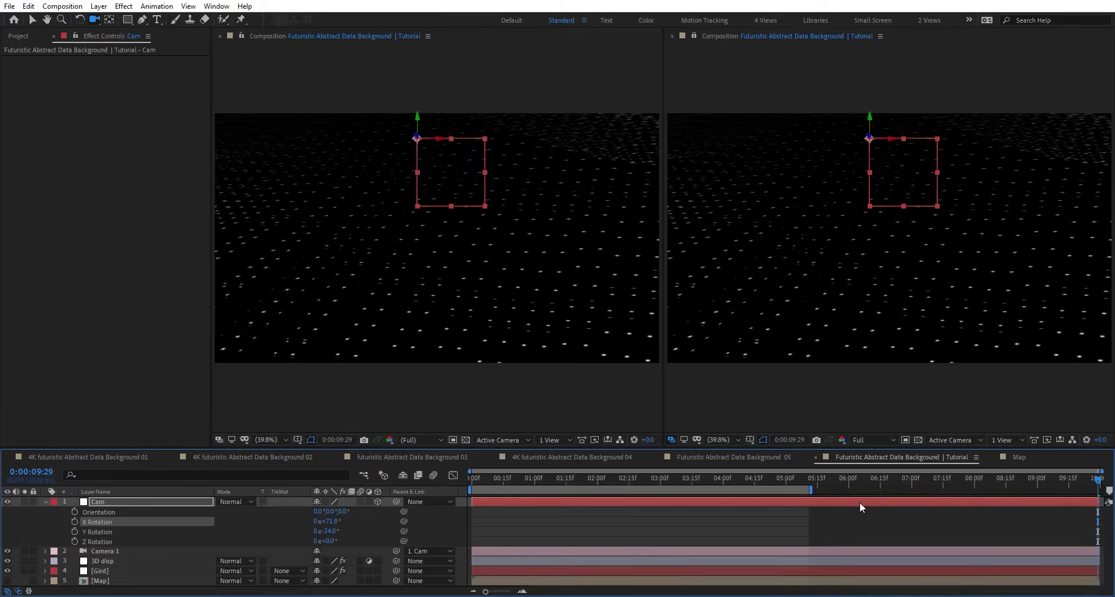
Extend the work area to the composition's end, preview the loop, and check frames near the end
left_click(814, 493)
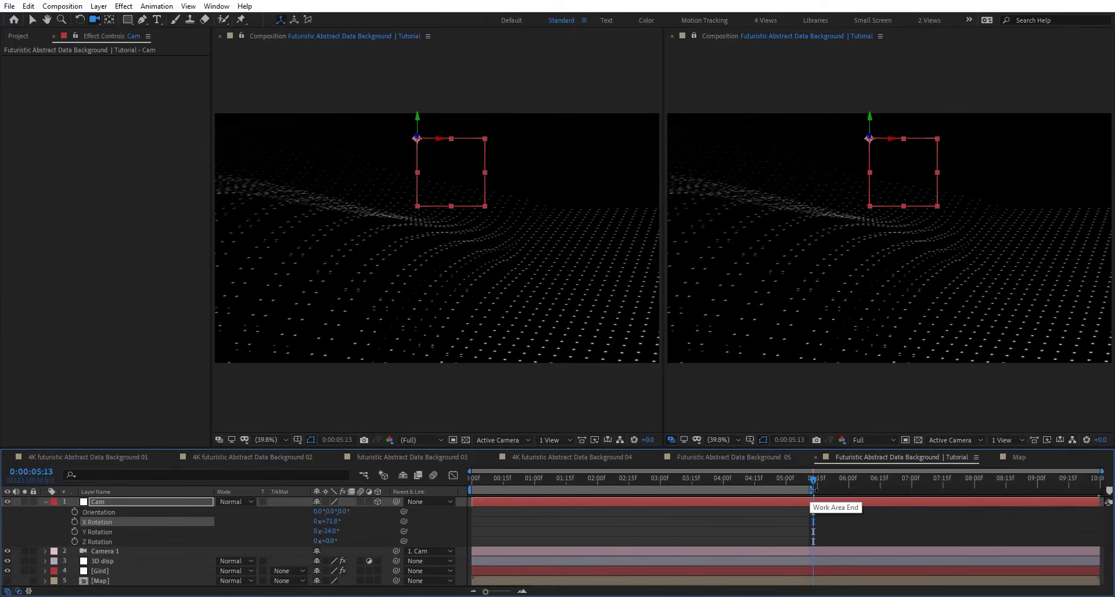
key("space")
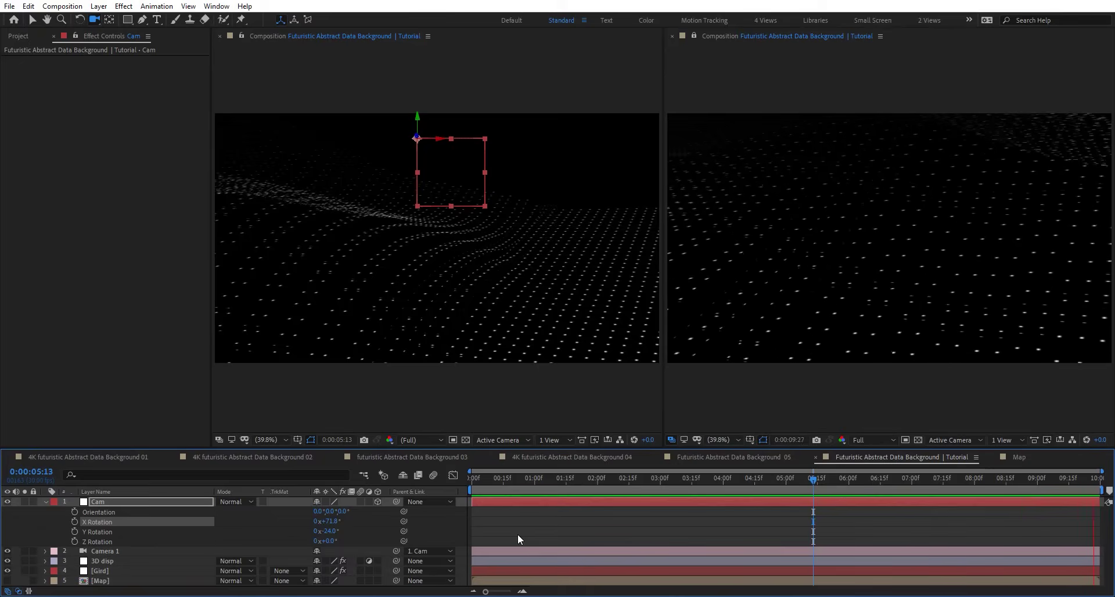
left_click_drag(566, 479, 951, 483)
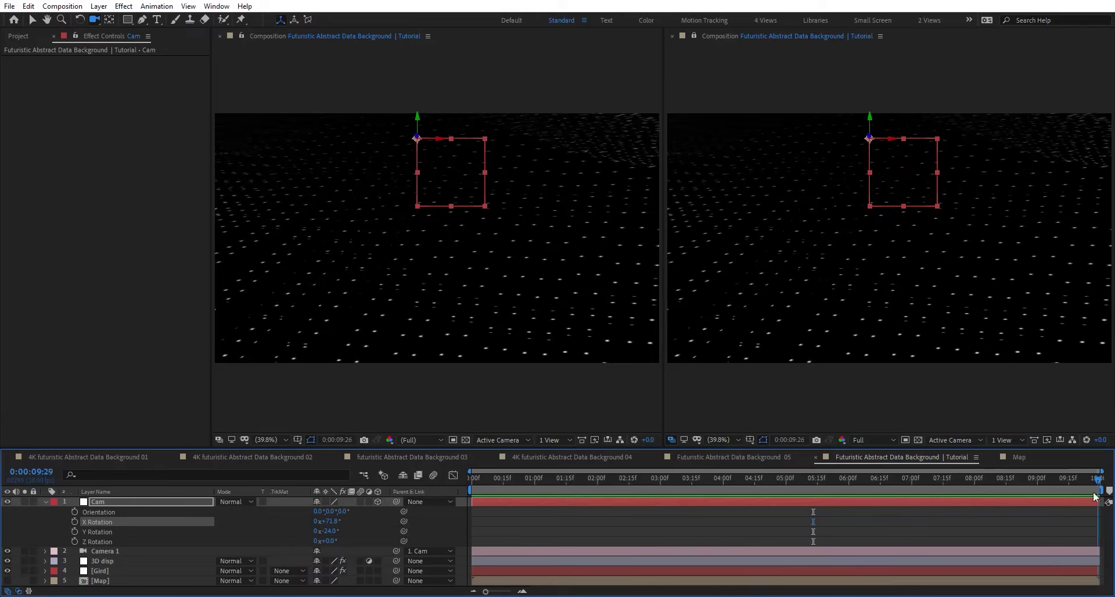
key("space")
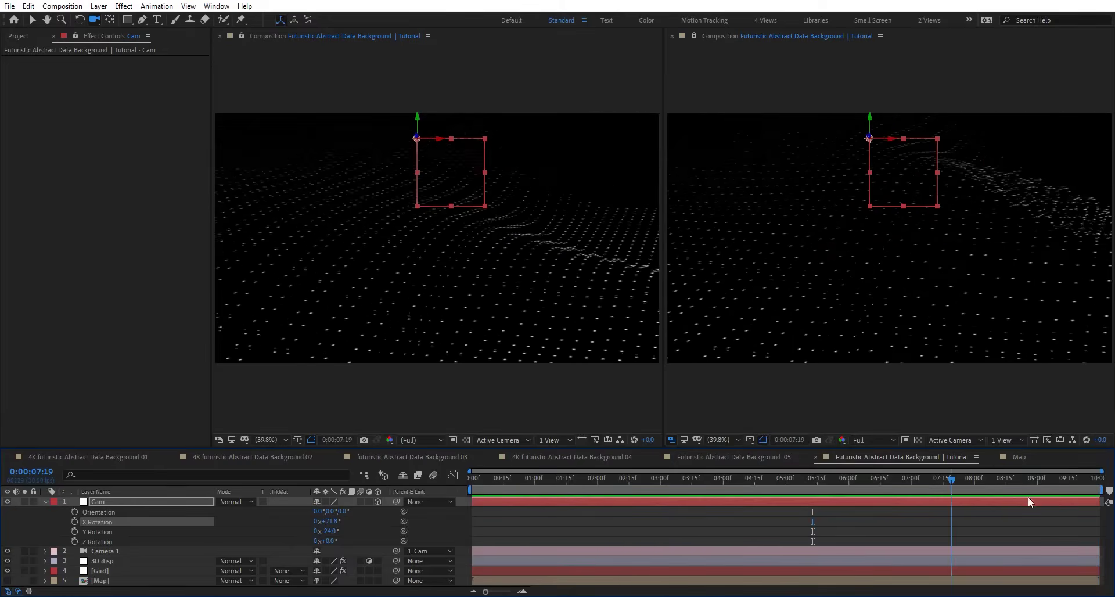
left_click(891, 506)
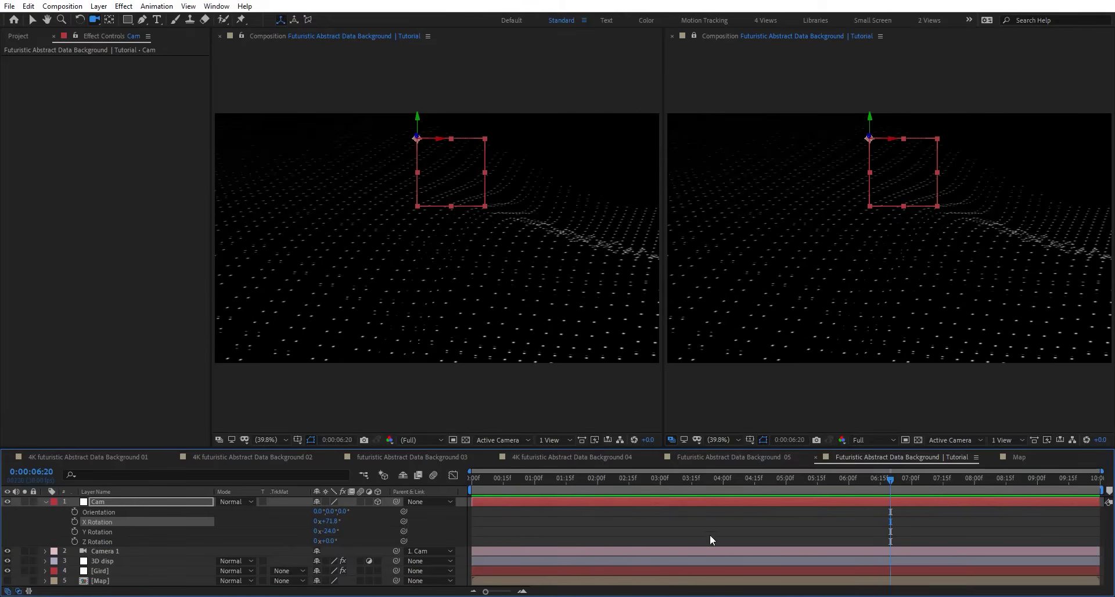
Enlarge the locked tutorial viewer beside the Map composition, and set the Fractal Noise contrast to 140.0 and scale to 314.6
left_click(1019, 457)
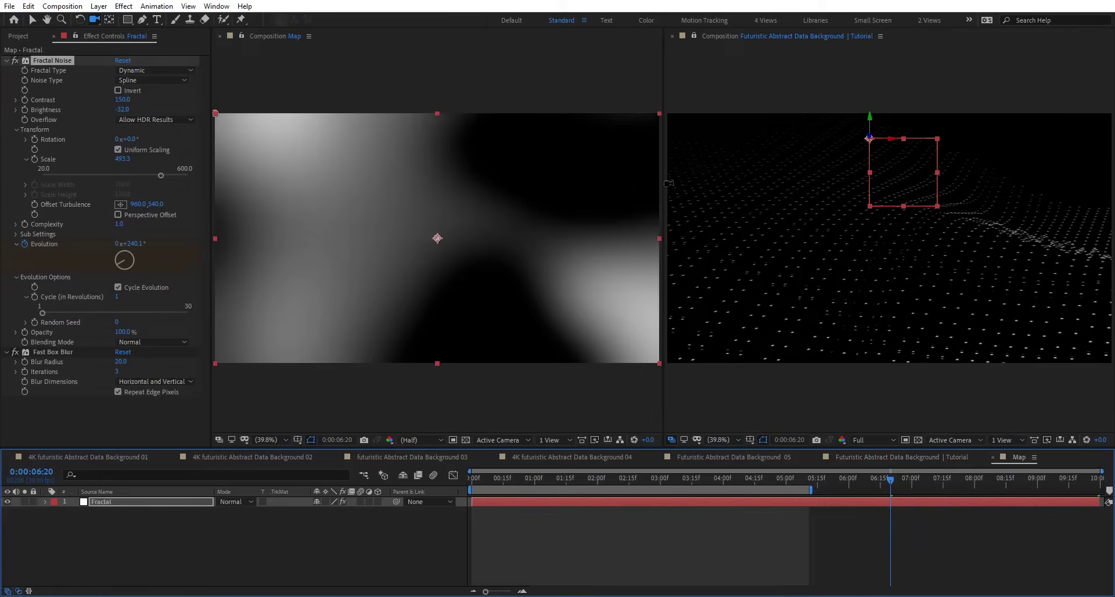
left_click_drag(663, 174, 546, 184)
left_click(53, 60)
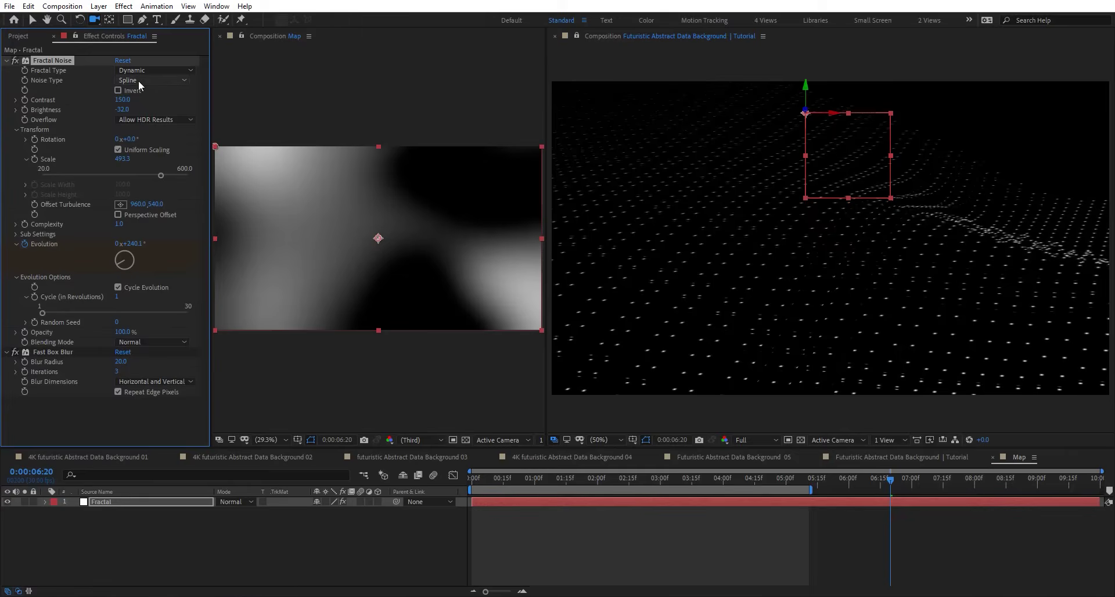
left_click_drag(122, 99, 119, 99)
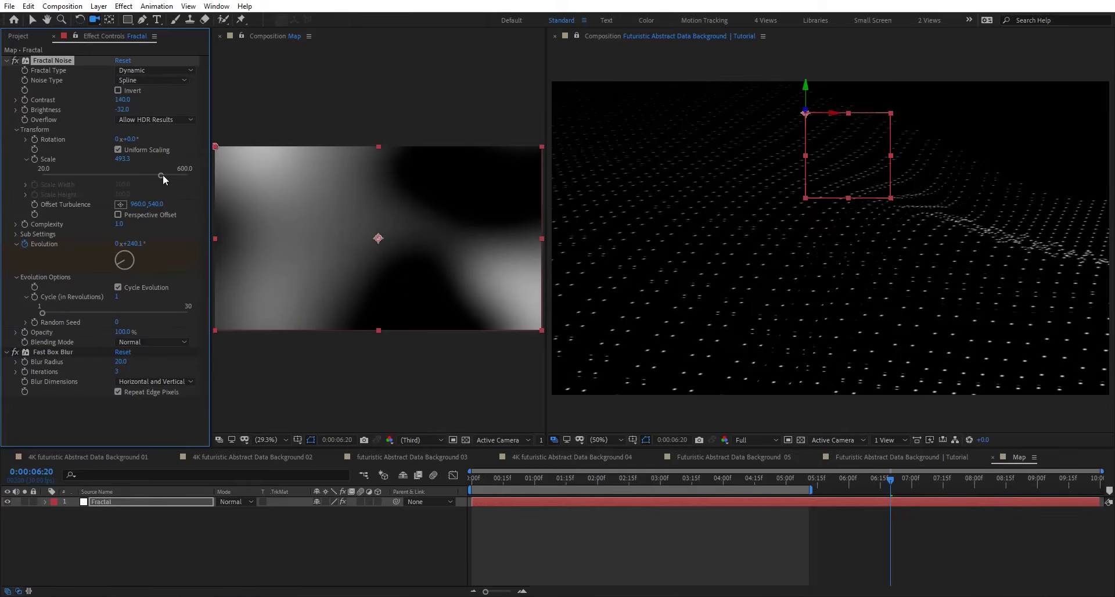
left_click_drag(163, 175, 116, 177)
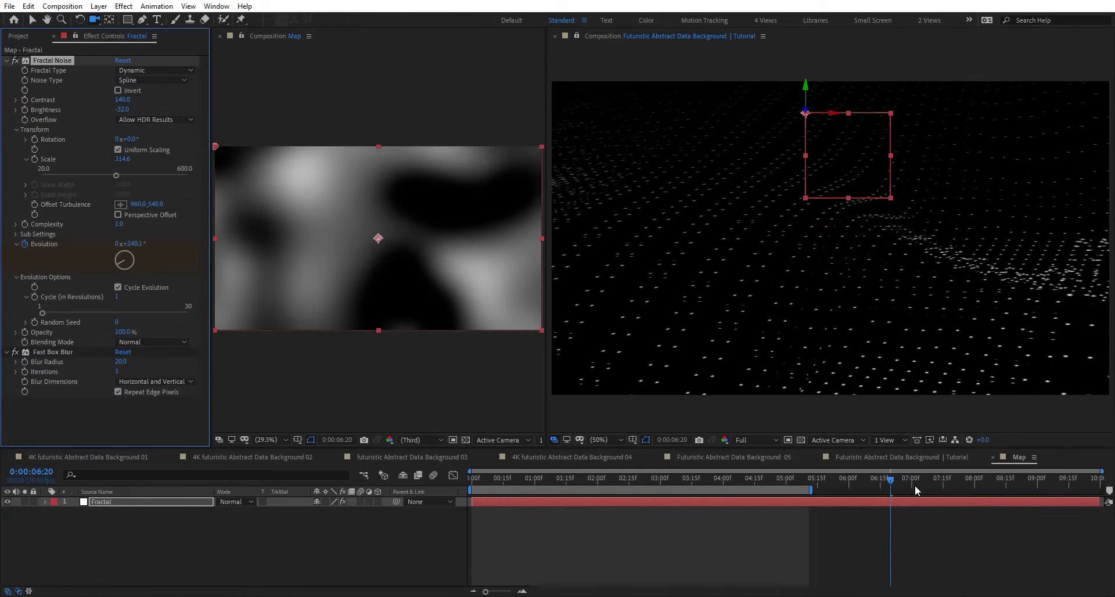
Lower the Fractal Noise contrast to 115.0 and brightness to -40.0, reframe the camera, and check the waves at several frames
left_click(1029, 471)
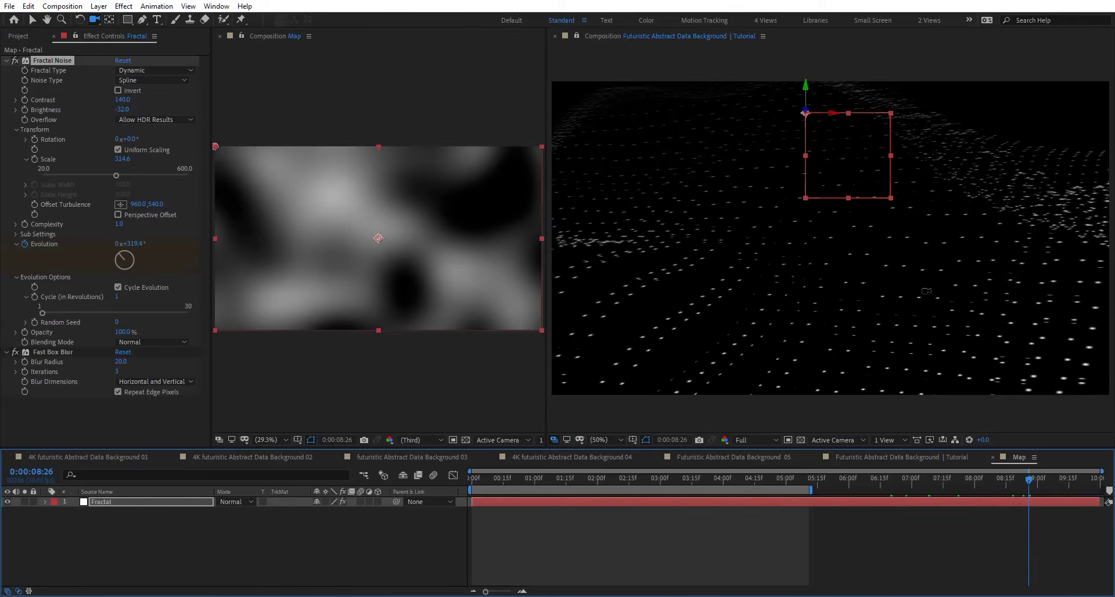
mouse_move(118, 99)
left_mouse_down()
mouse_move(132, 108)
mouse_move(108, 109)
left_mouse_up()
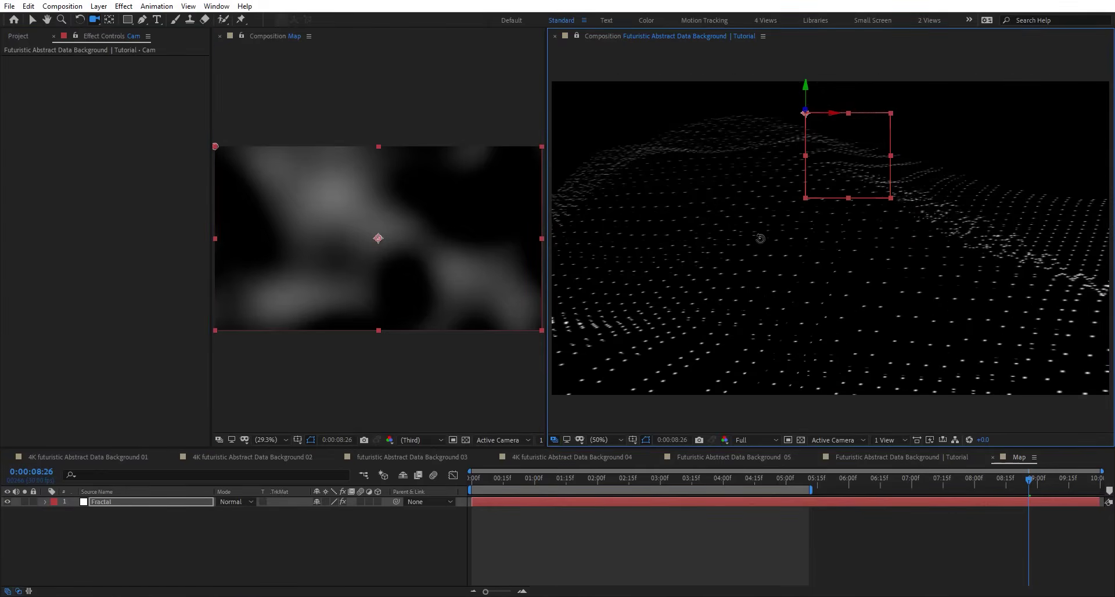
left_click_drag(749, 236, 825, 229)
left_click(1039, 500)
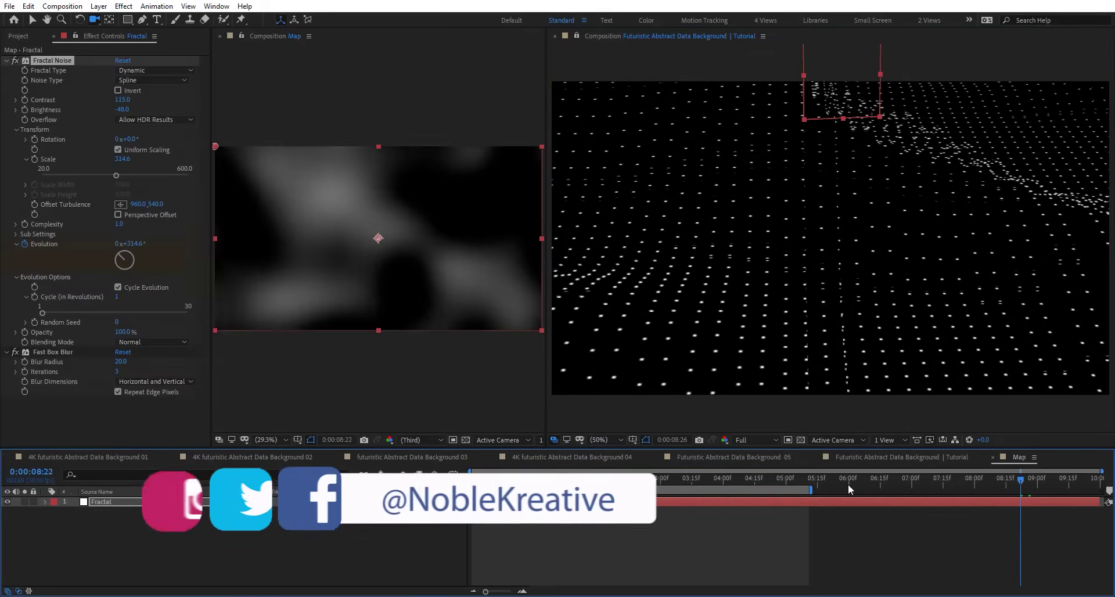
left_click(825, 487)
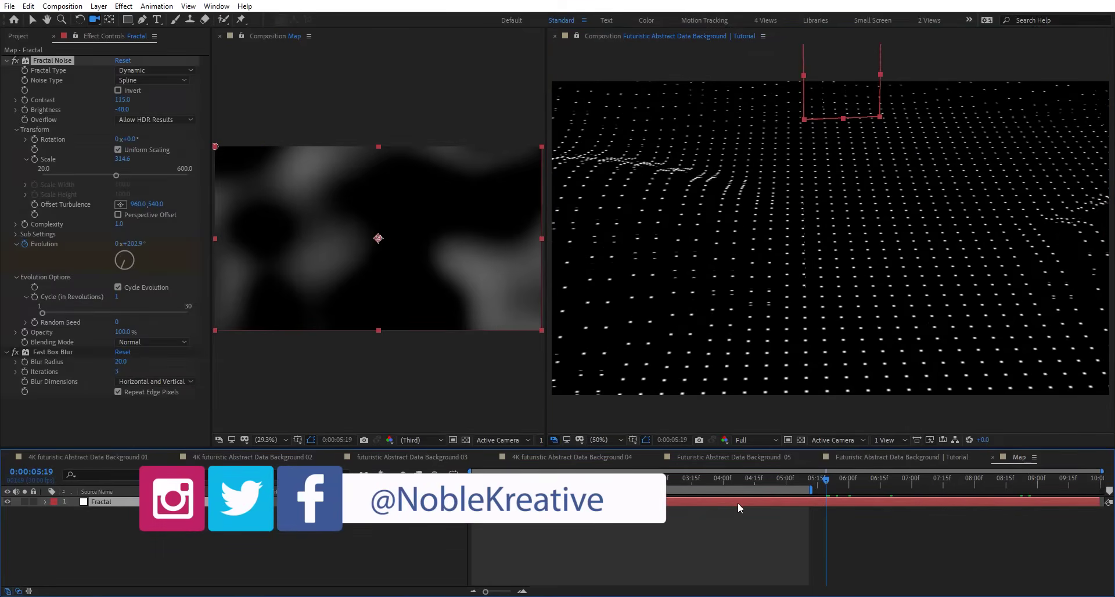
left_click_drag(735, 480, 668, 480)
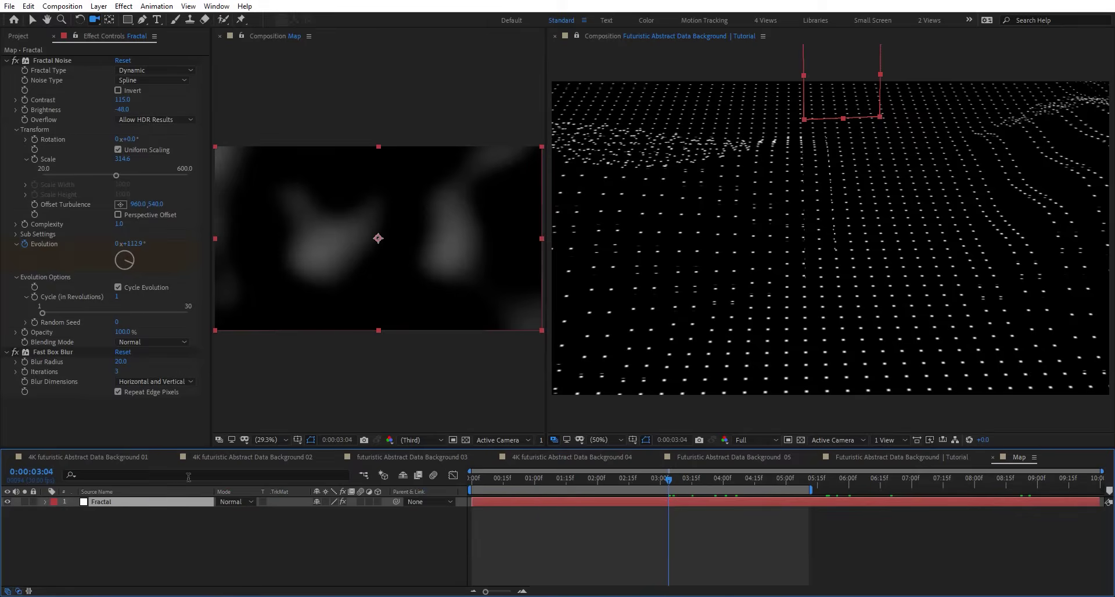
Examine the displaced blocks in the 4K futuristic Abstract Data Background 01 composition as a reference, and return to Map
left_click(97, 462)
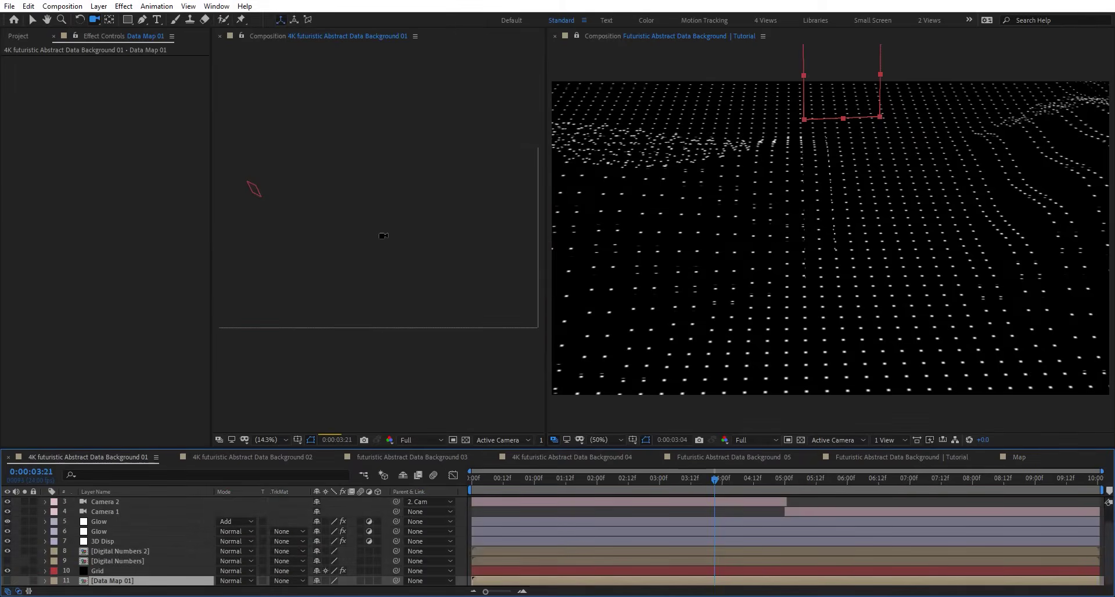
scroll(383, 201, "up", 1)
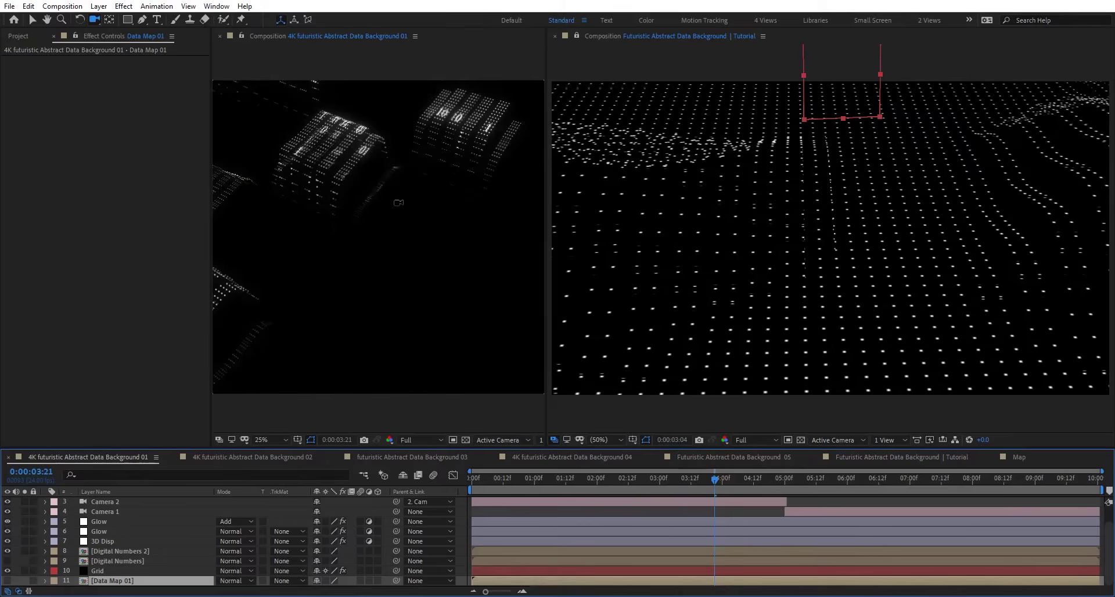
scroll(372, 192, "down", 2)
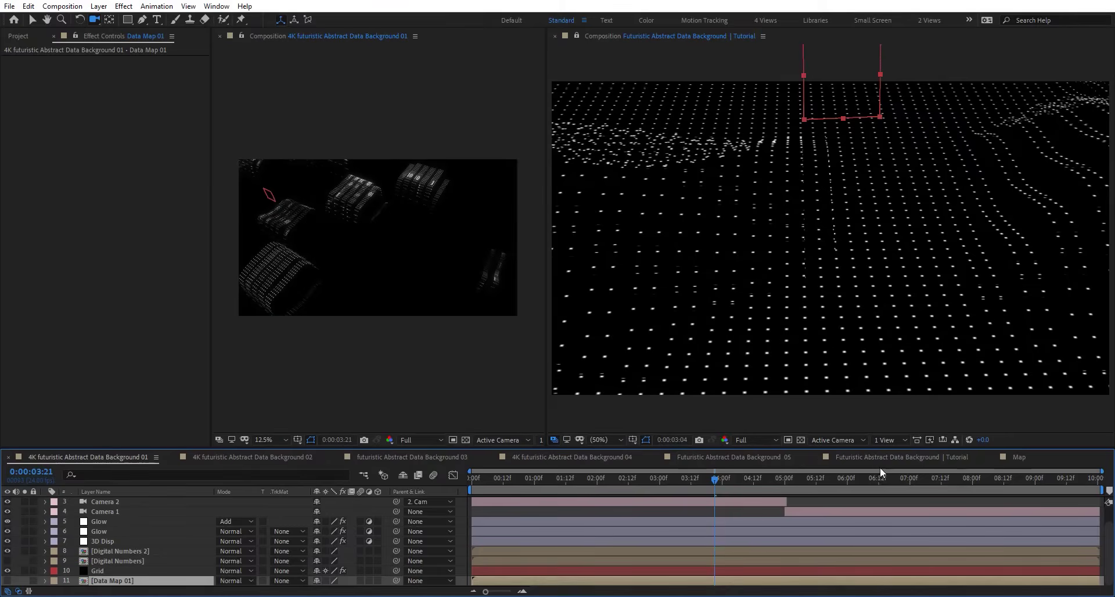
left_click(1026, 459)
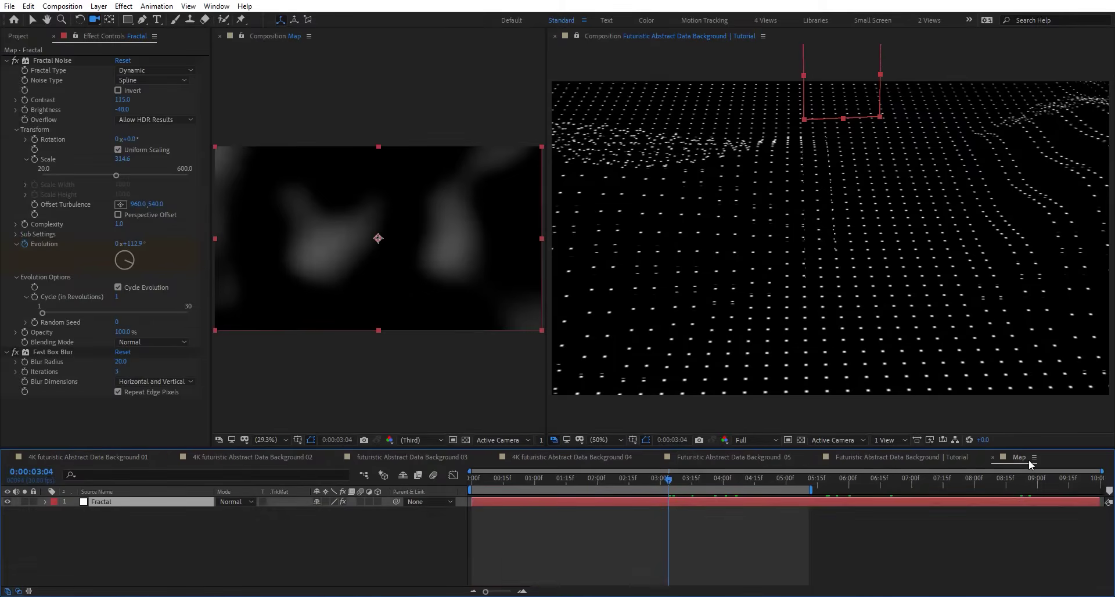
Change the Map's Fractal Noise noise type to Block, and reframe the camera on the blocky dot grid
left_click(145, 79)
left_click(145, 91)
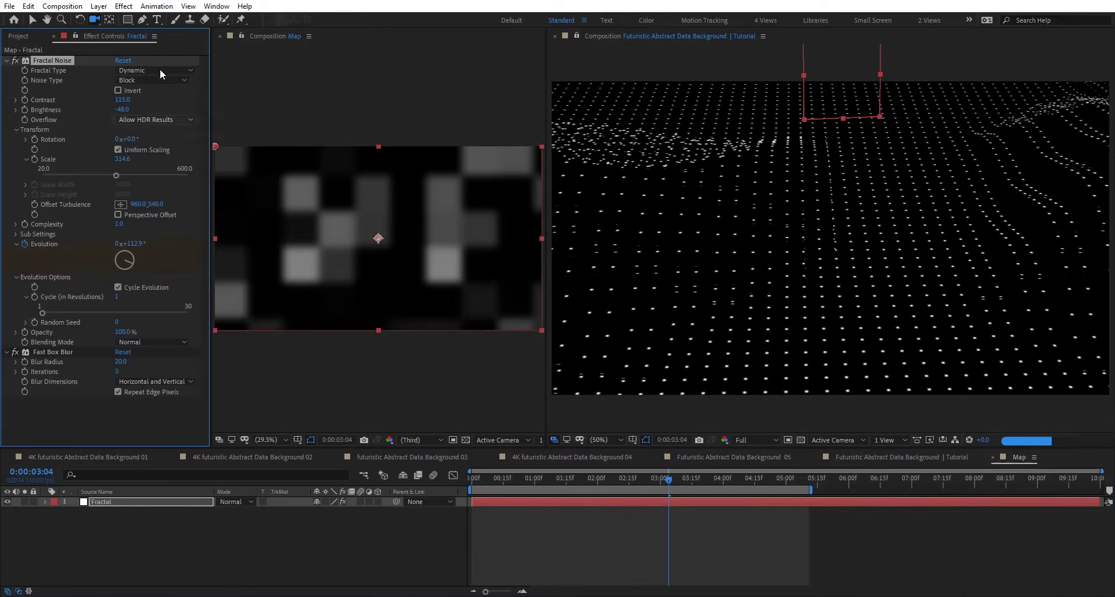
left_click_drag(703, 171, 906, 406)
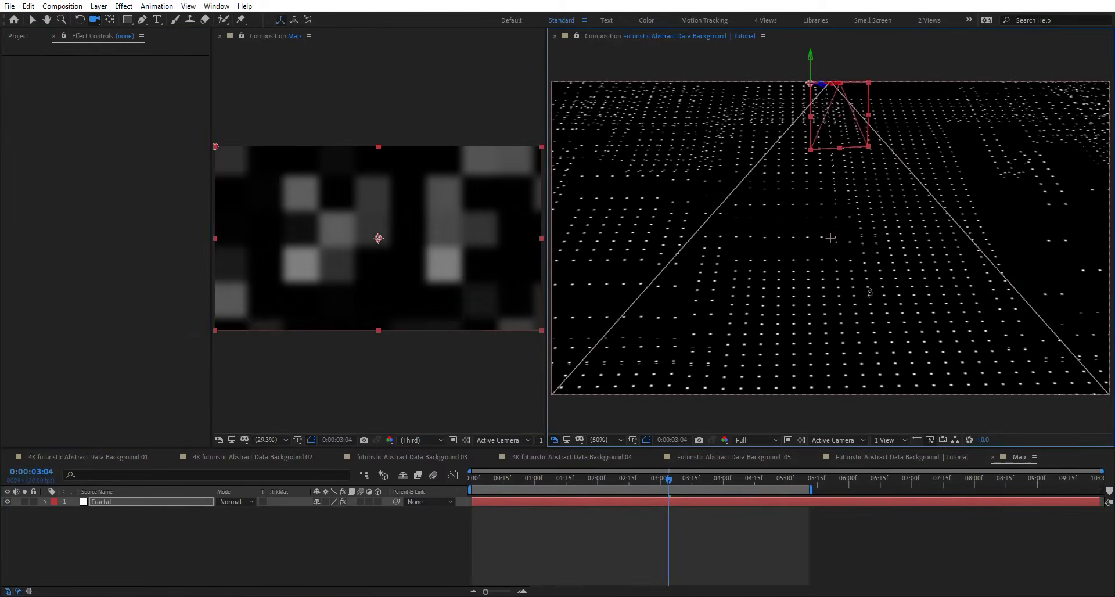
In the Futuristic Abstract Data Background | Tutorial composition, set Camera 1's parent to None and reset the camera and Cam null transforms
left_click(903, 459)
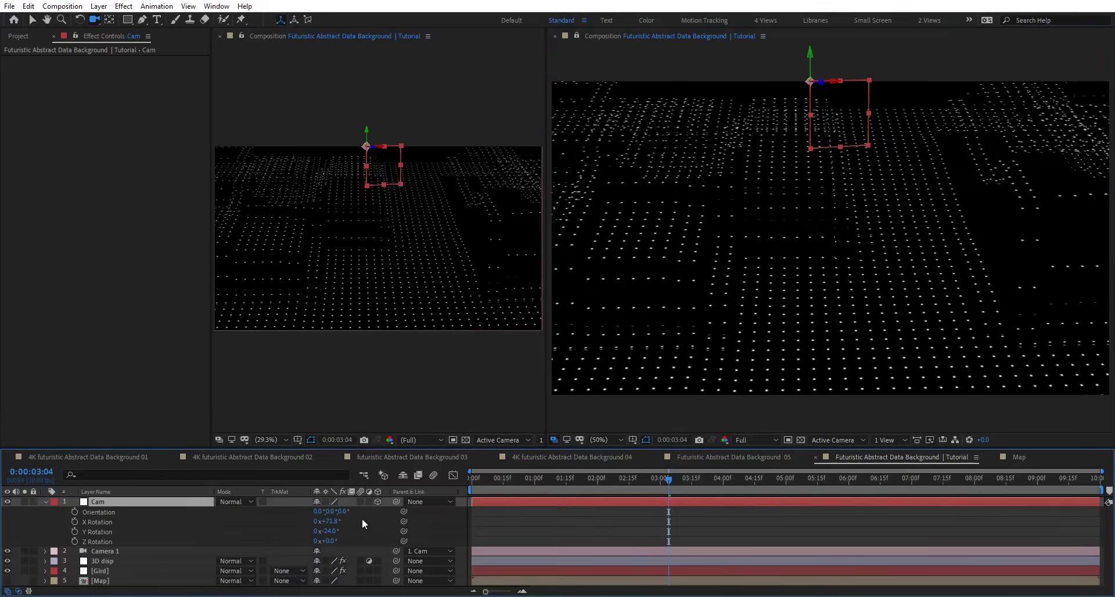
left_click(46, 550)
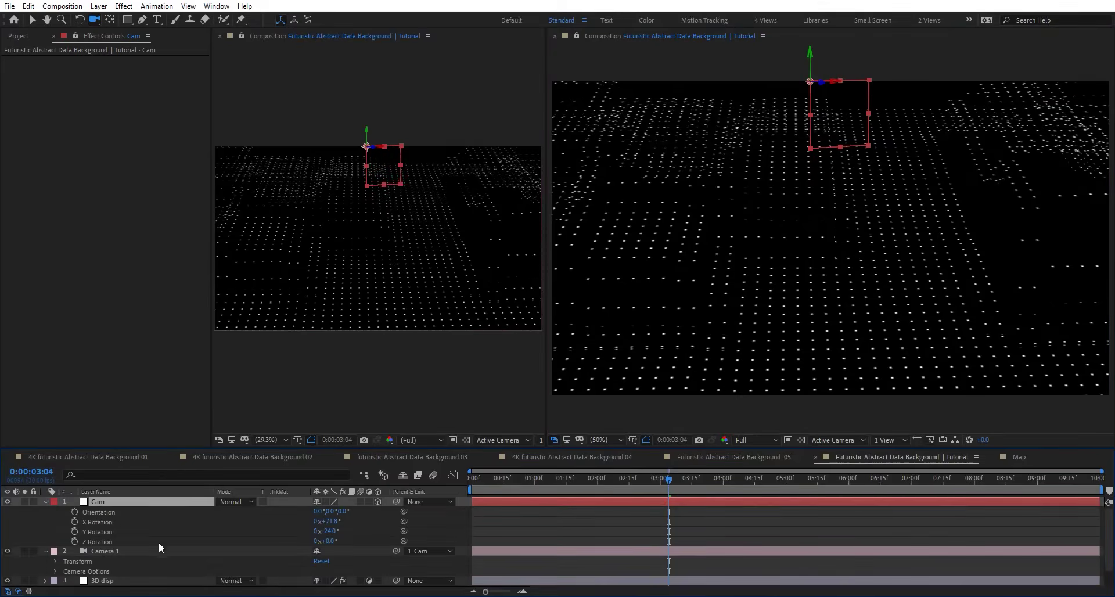
left_click(428, 551)
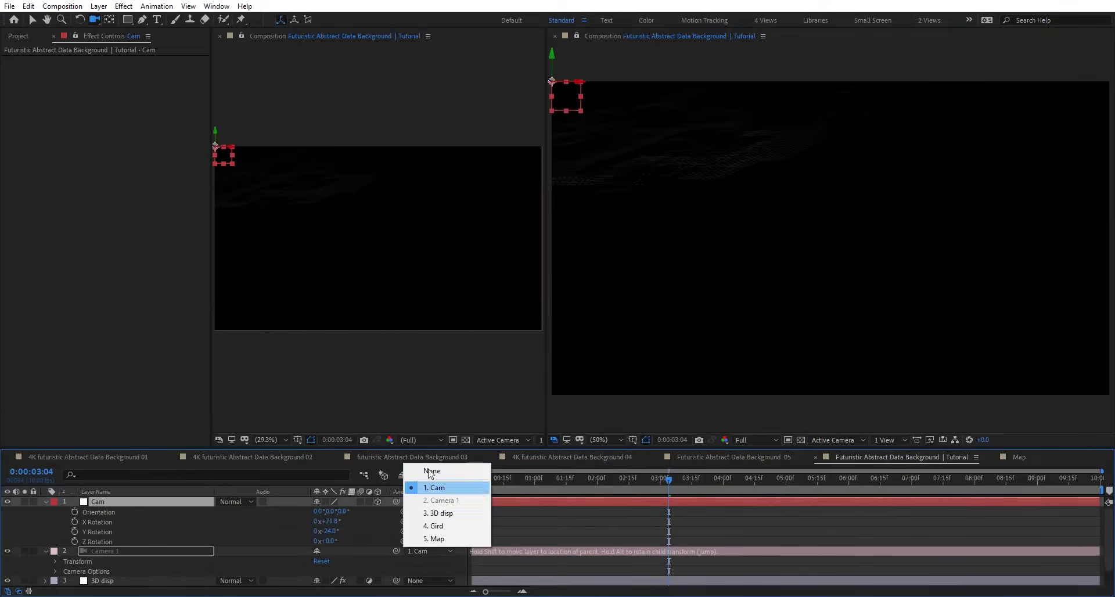
left_click(431, 471)
key("r")
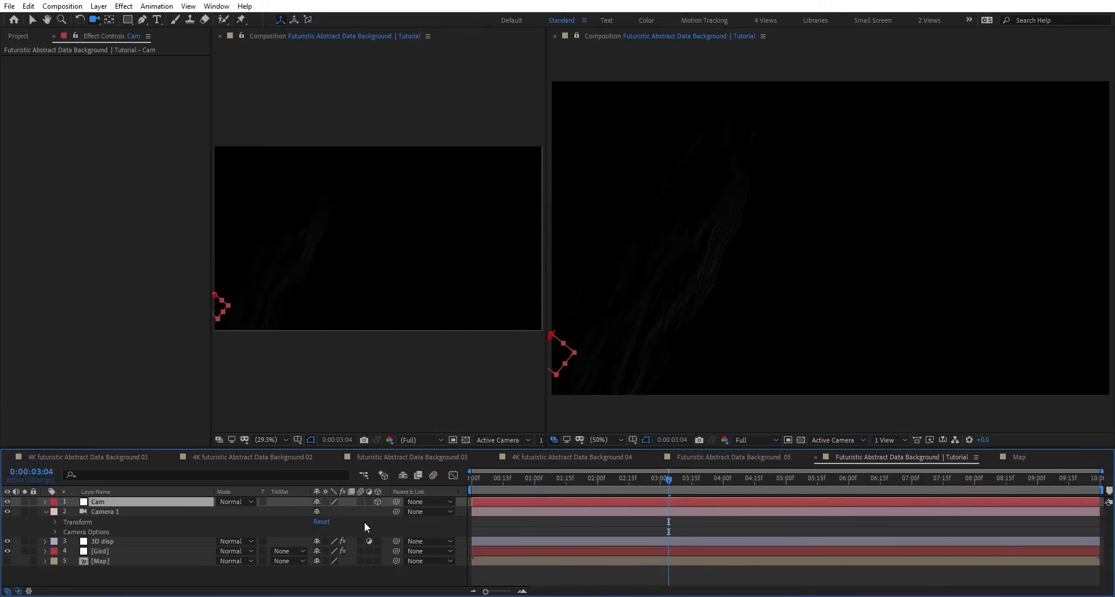
key("u")
key("u")
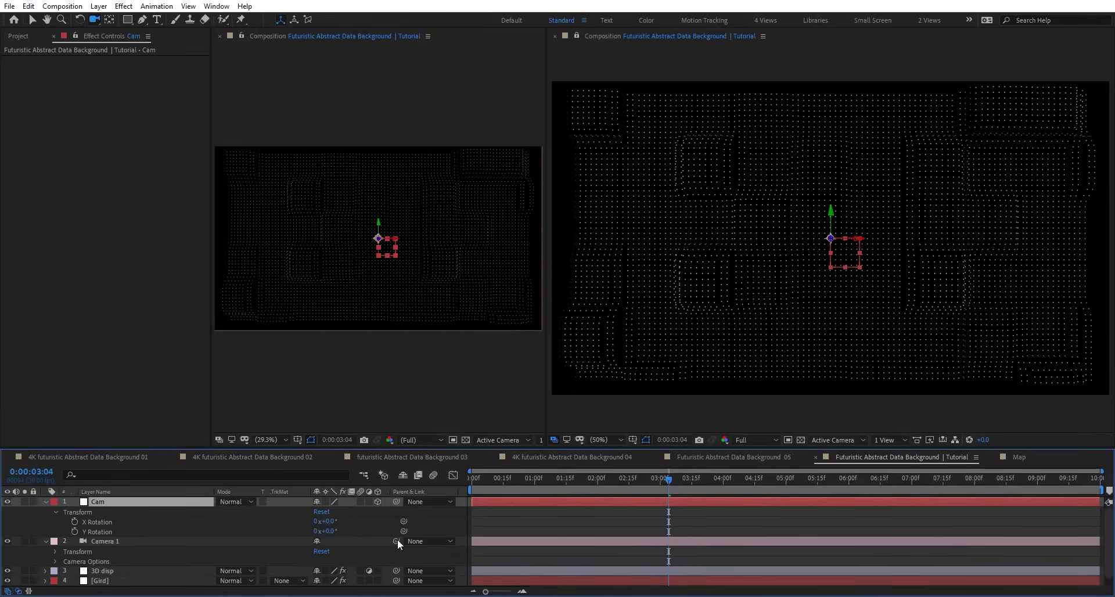
Parent Camera 1 to the Cam null again
left_click_drag(396, 541, 185, 504)
left_click(47, 502)
left_click(435, 521)
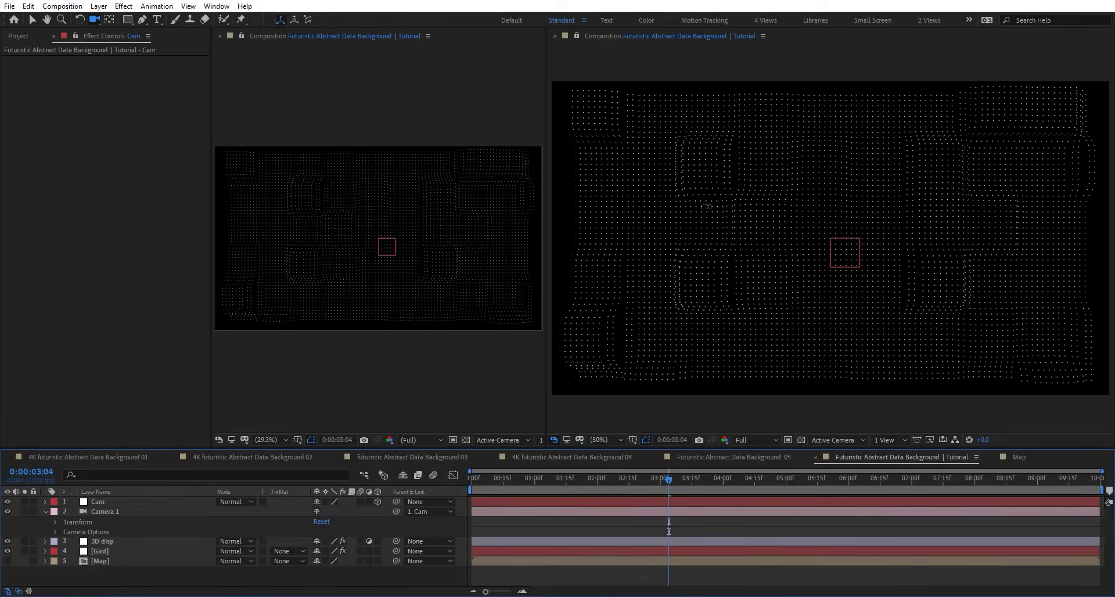
Compare the flat grid with the Map composition, and set the Cam null's X Rotation to 70° in the tutorial composition
left_click(1022, 458)
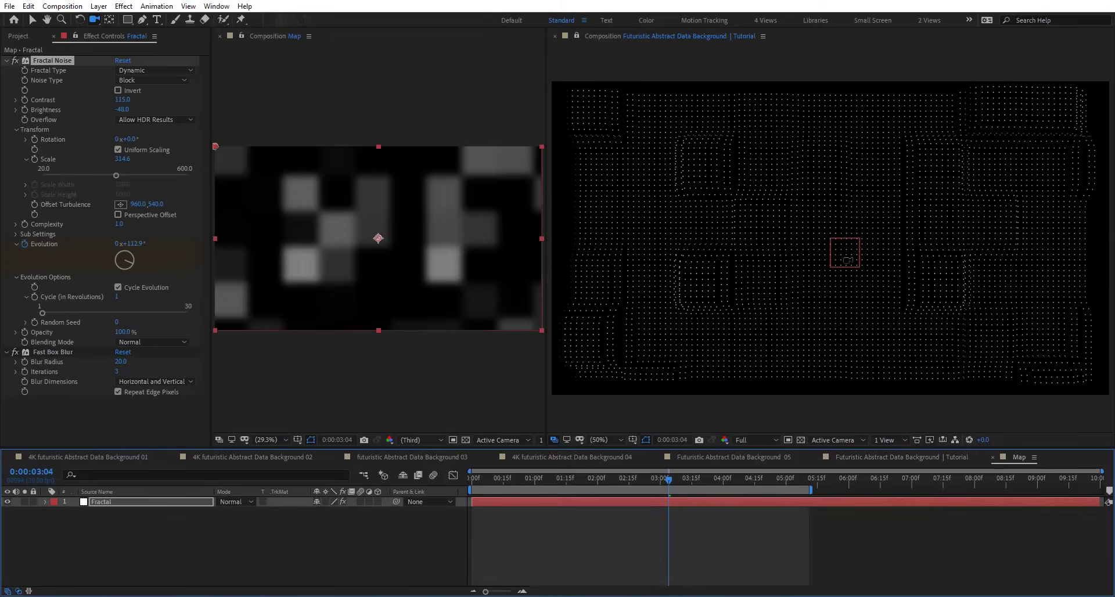
left_click(902, 457)
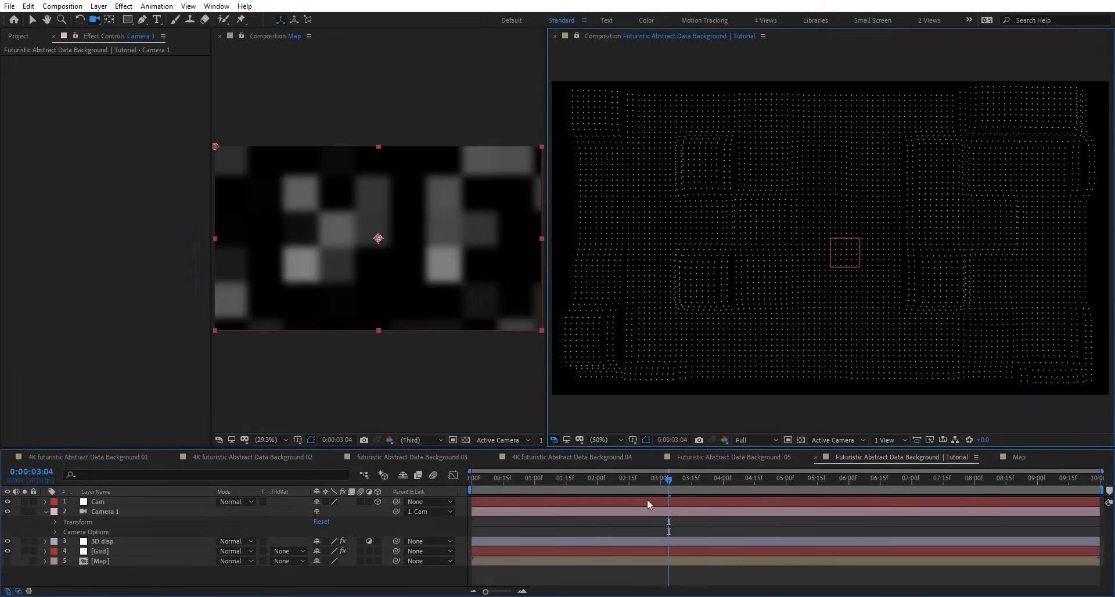
left_click(179, 503)
key("r")
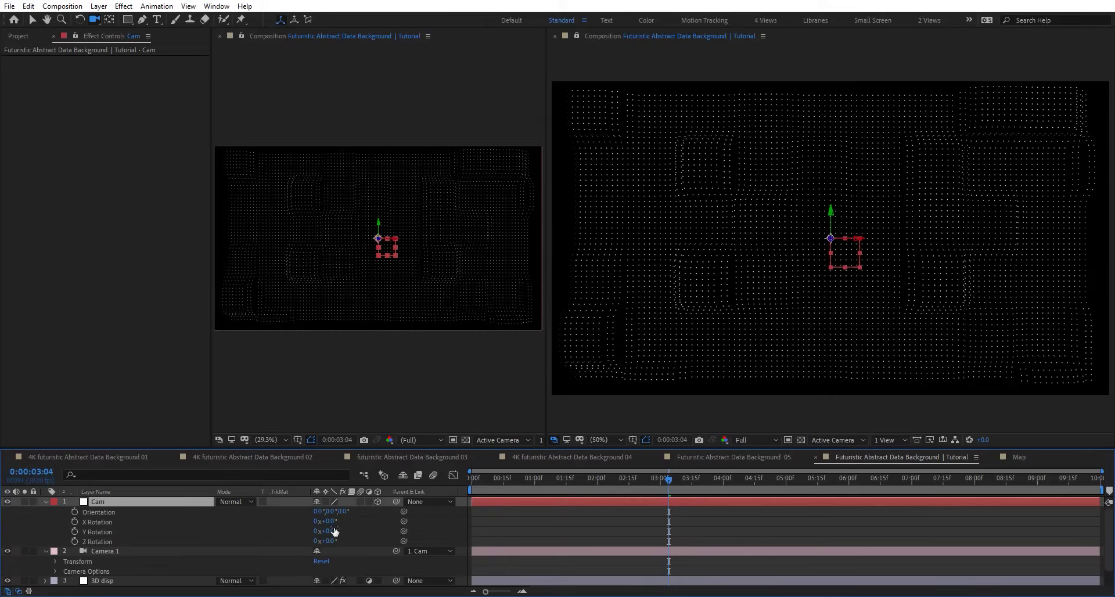
left_click(329, 521)
type("70")
key("Return")
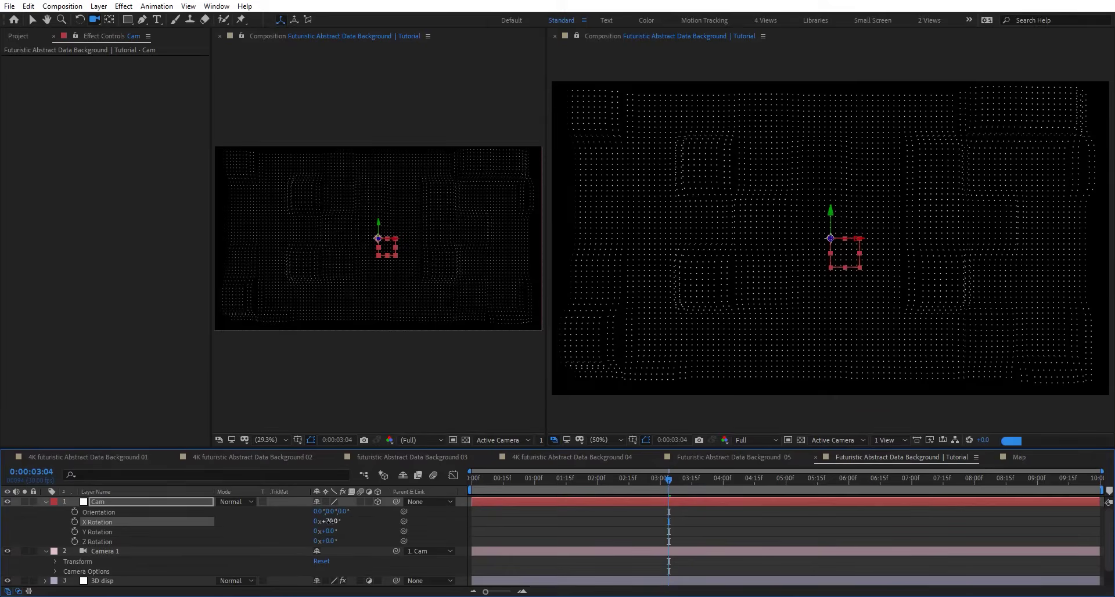
In the Map composition, set the Fractal Noise contrast to 150.0 and scale to 408.6
left_click(1018, 456)
left_click_drag(122, 100, 154, 102)
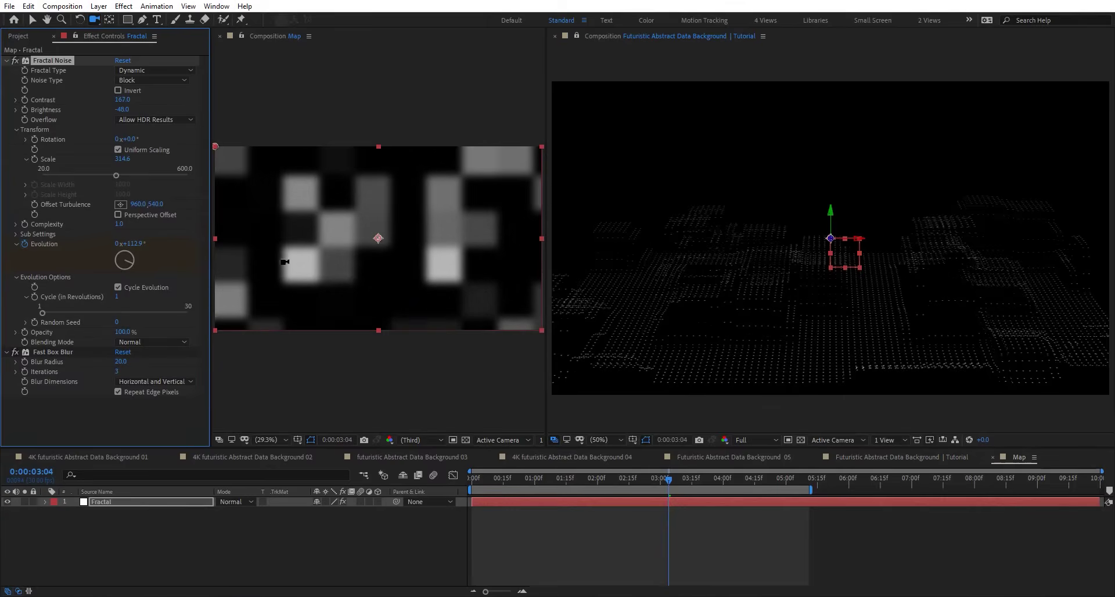
left_click(115, 100)
type("150")
key("Return")
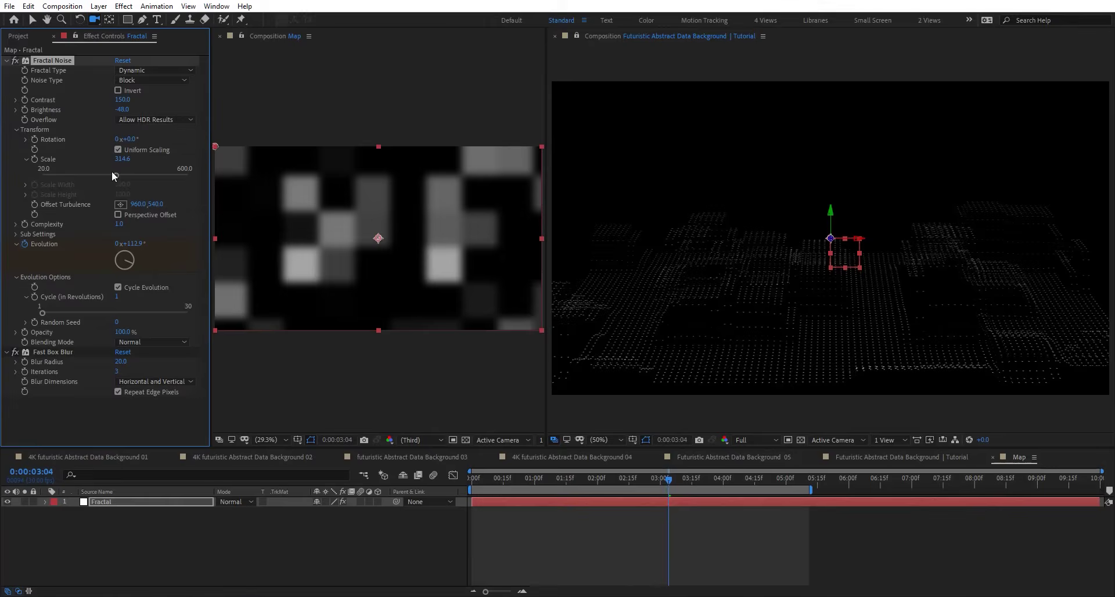
left_click_drag(115, 175, 140, 175)
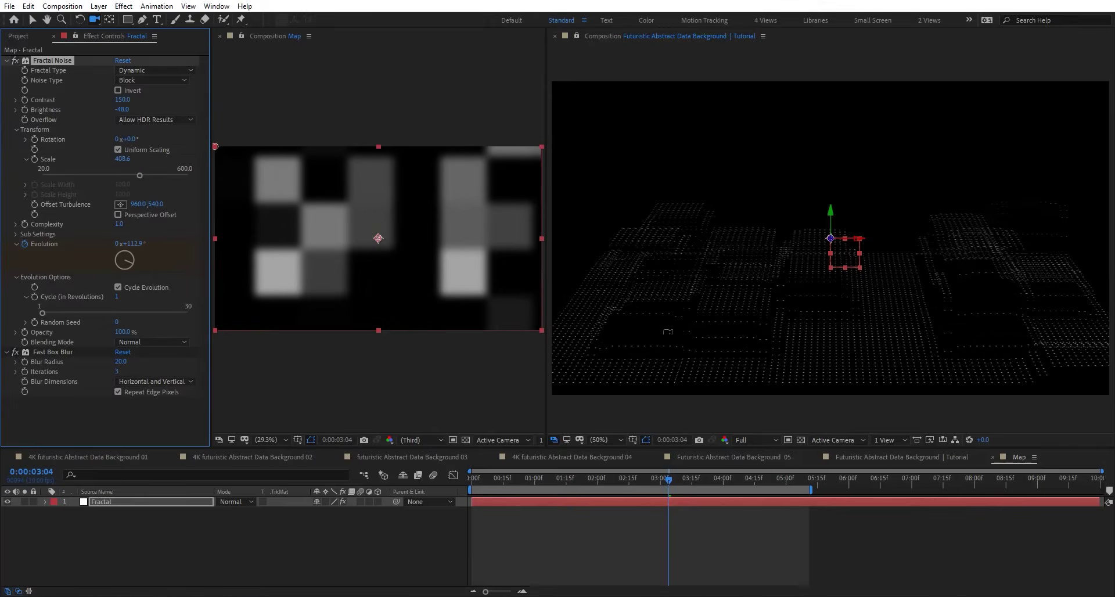
Try the Strings, Dynamic and Terrain fractal types on the Map's block noise
left_click(172, 71)
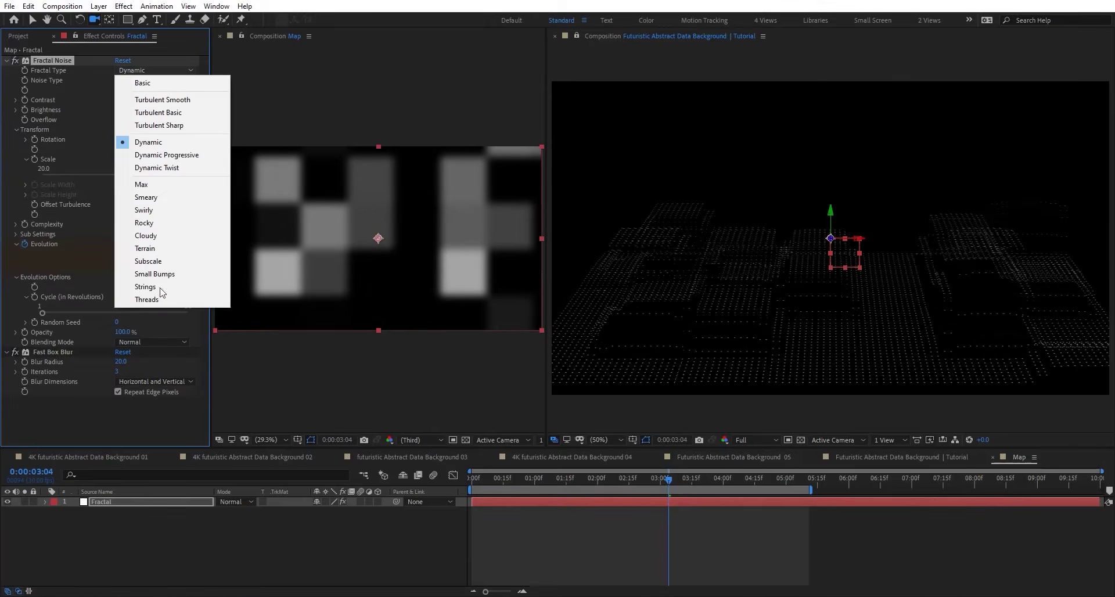
left_click(161, 287)
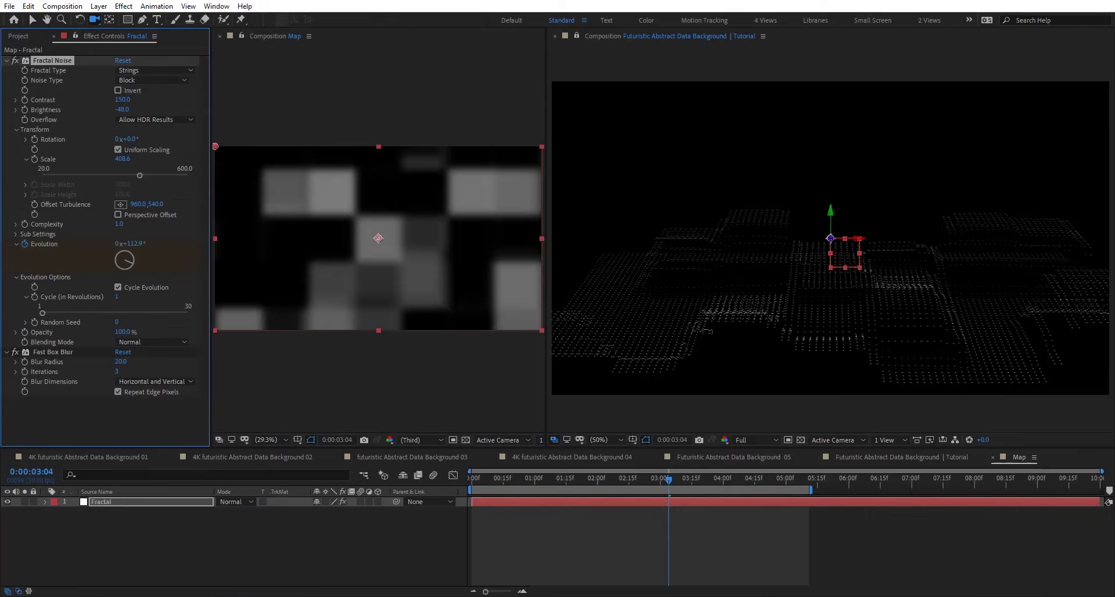
left_click(146, 70)
left_click(155, 143)
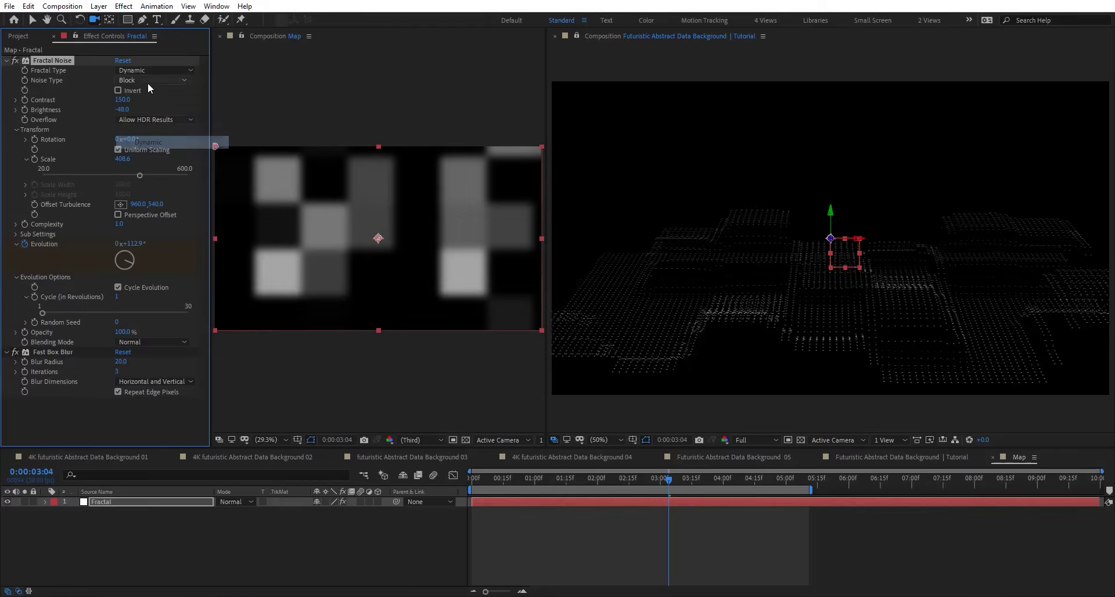
left_click(151, 69)
left_click(170, 248)
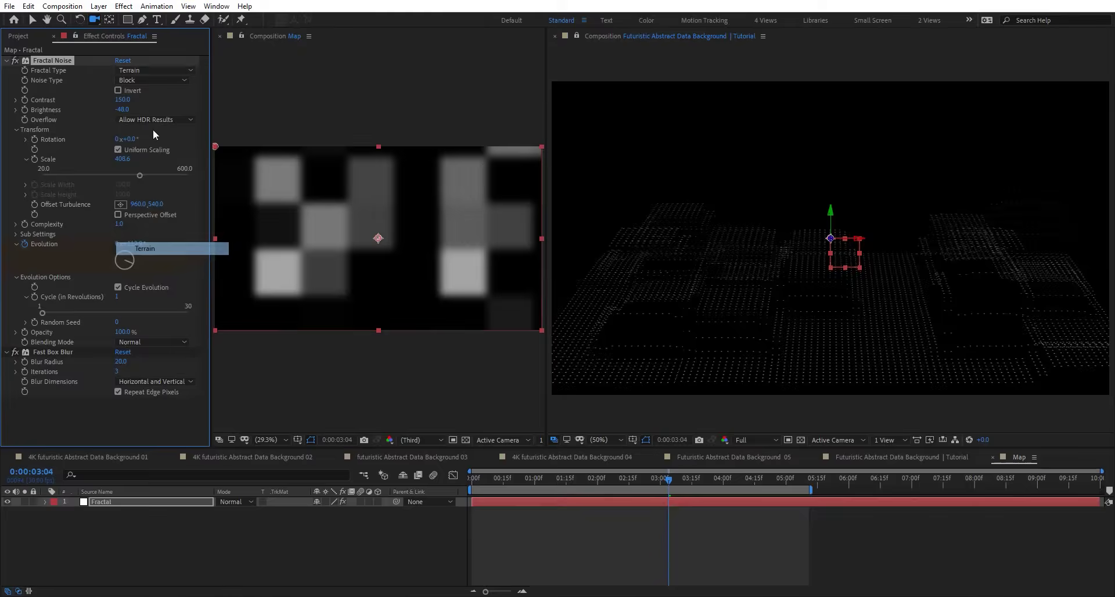
Set the Fractal Noise fractal type to Strings and scale to 416.7, and move the camera closer to the dot grid
left_click(155, 70)
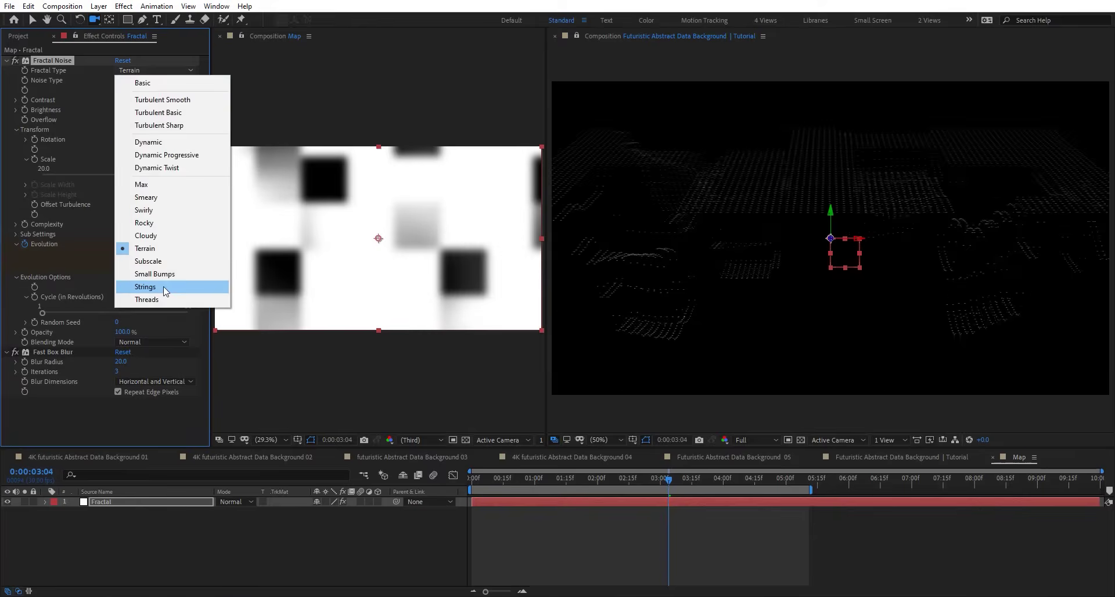
left_click(165, 291)
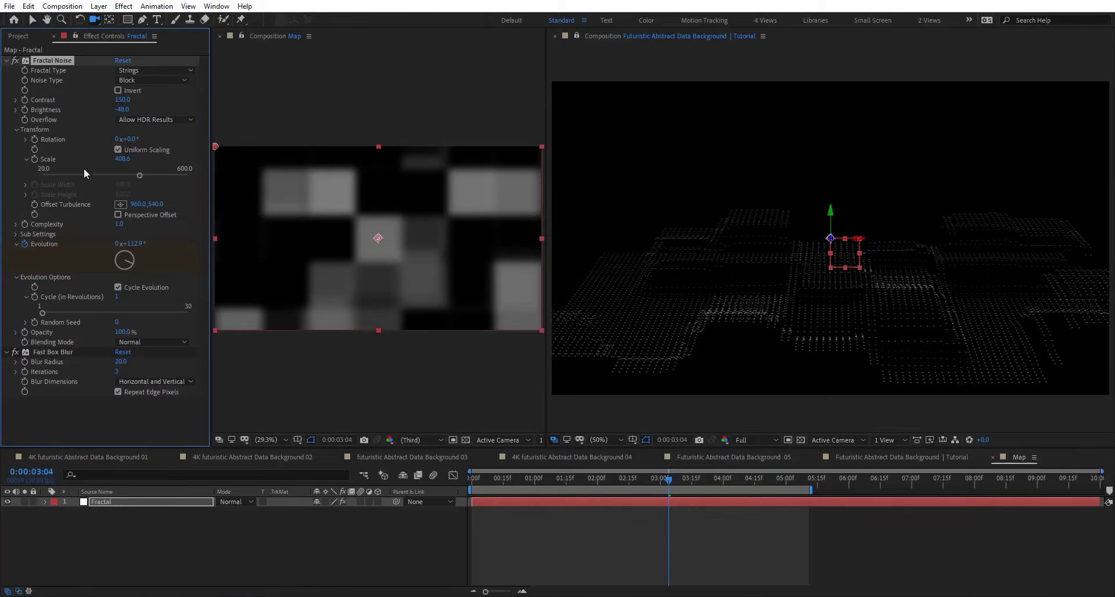
left_click(139, 177)
left_click_drag(140, 181, 141, 180)
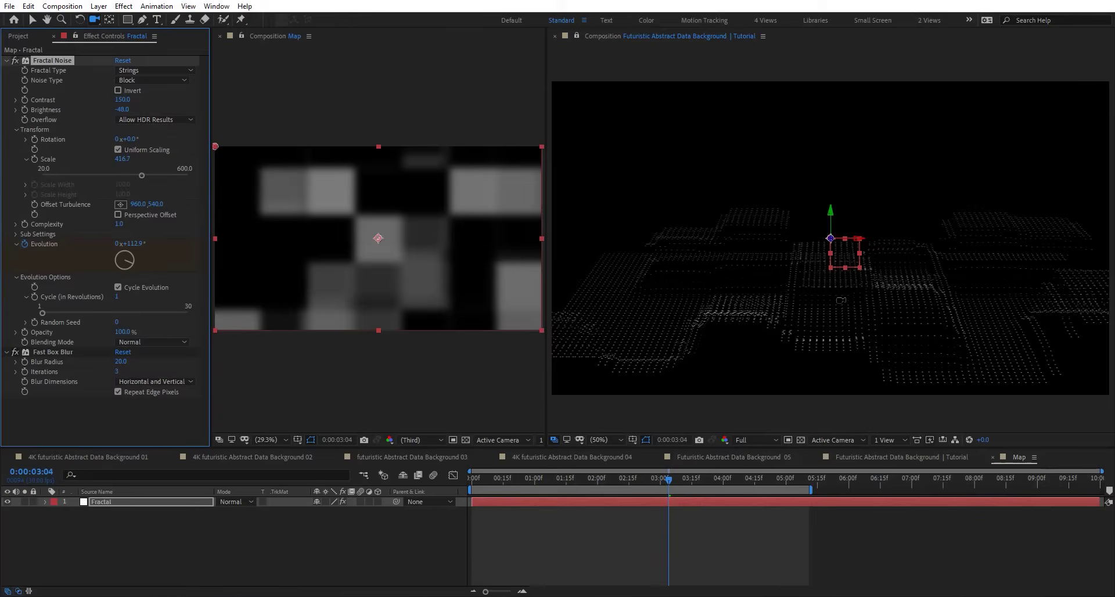
left_click_drag(840, 300, 827, 183)
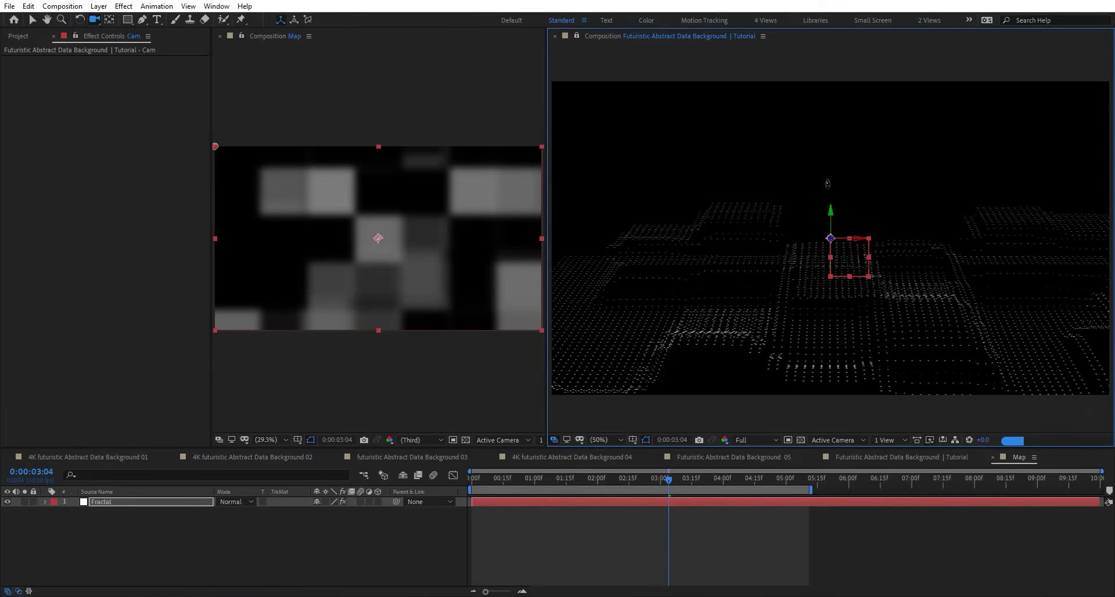
In the tutorial composition, keyframe the Cam null's X Rotation from 0° at 0:00:00:00 to 70° at 0:00:03:15
left_click(918, 459)
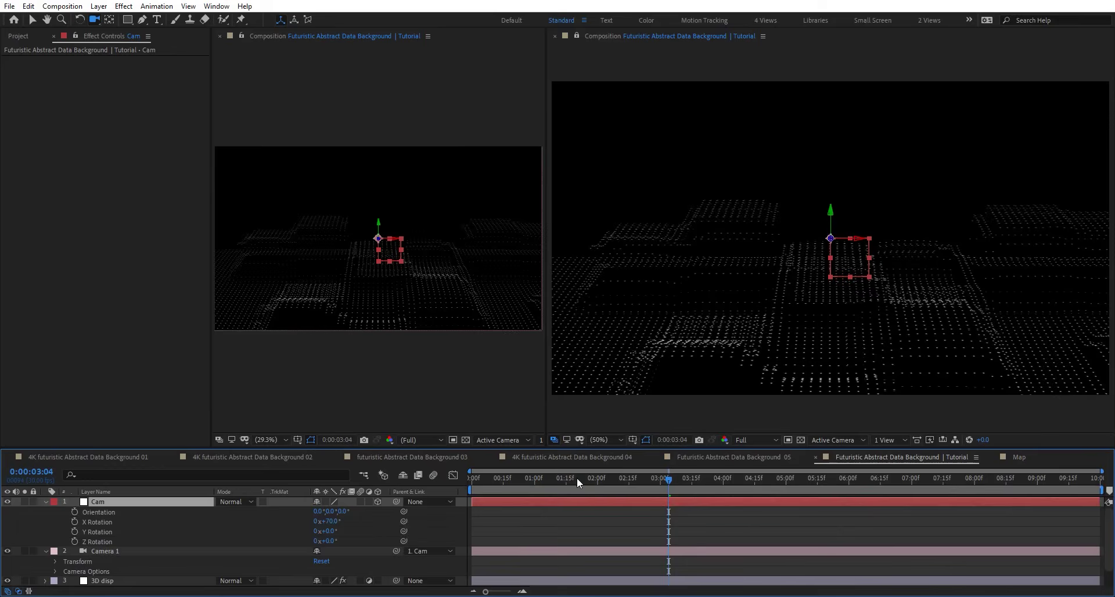
left_click_drag(577, 477, 359, 490)
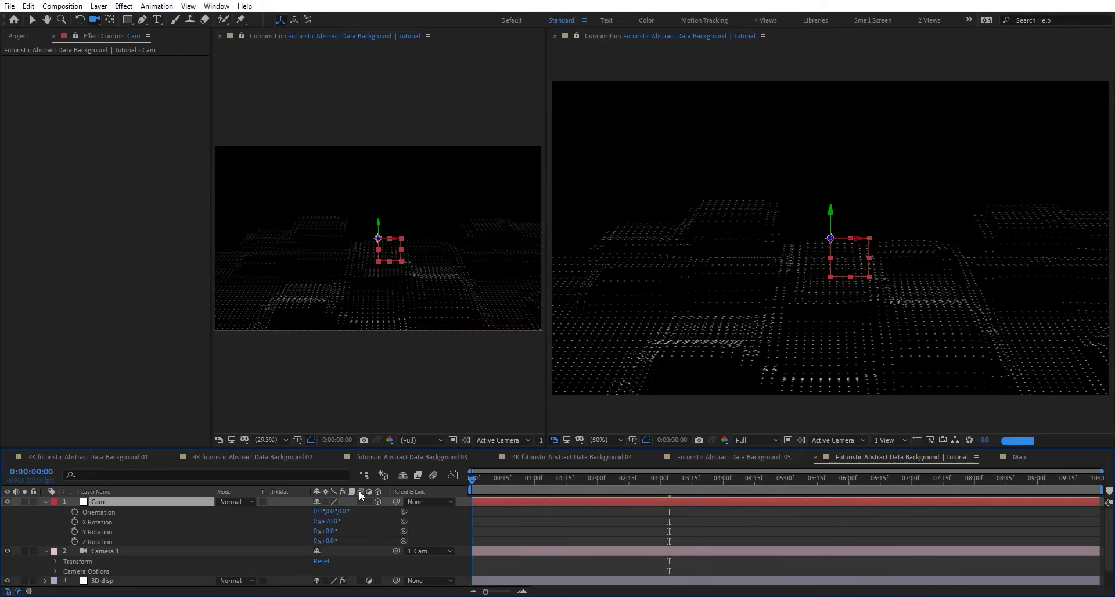
left_click(327, 521)
left_click_drag(327, 521, 311, 519)
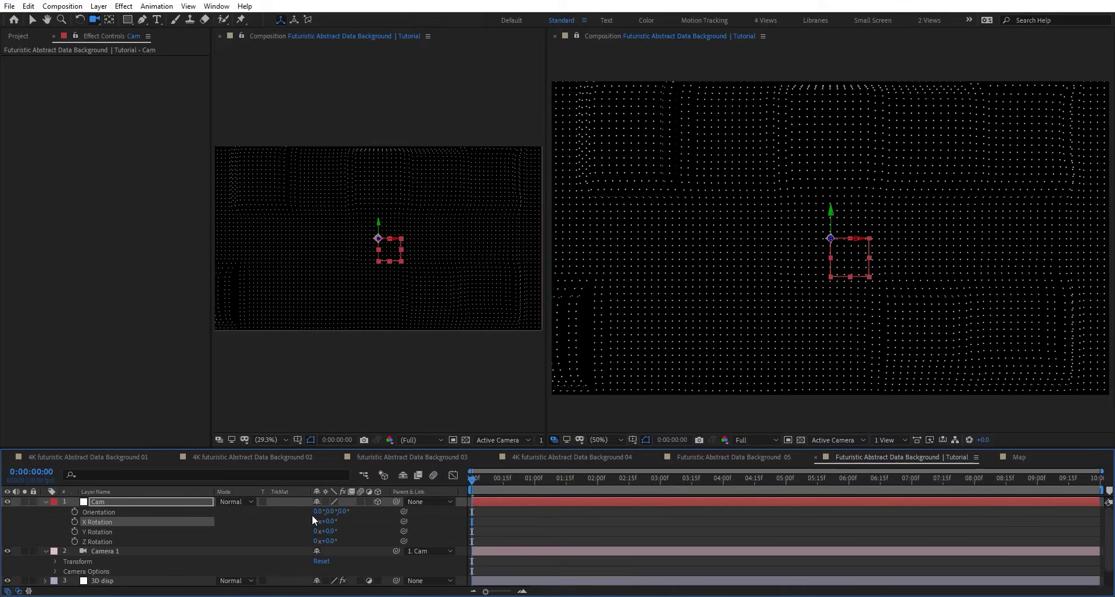
left_click(74, 522)
left_click(691, 478)
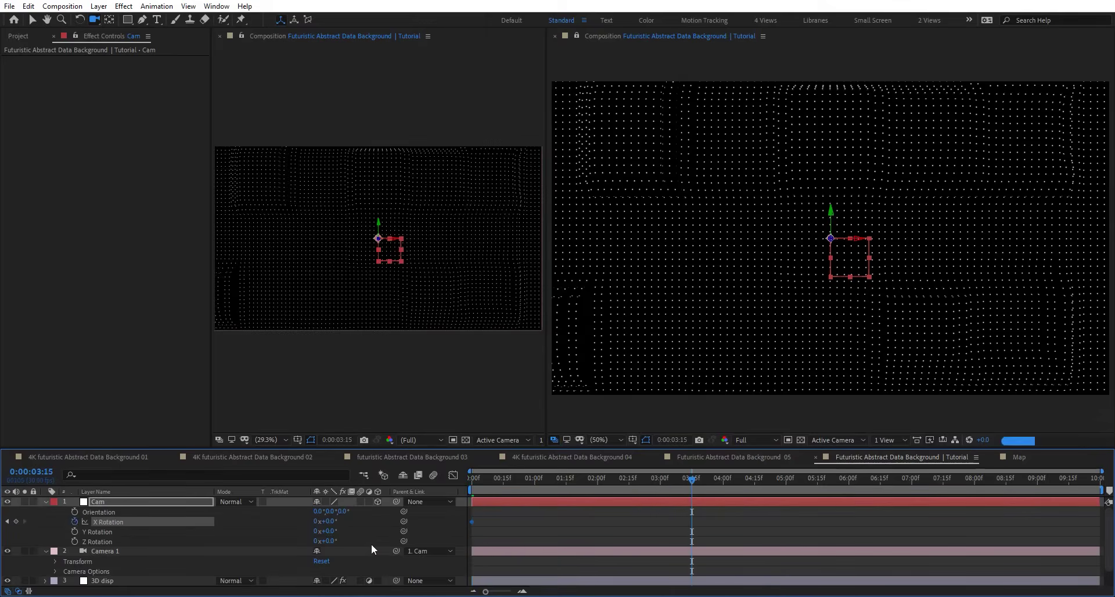
left_click(332, 522)
key("Return")
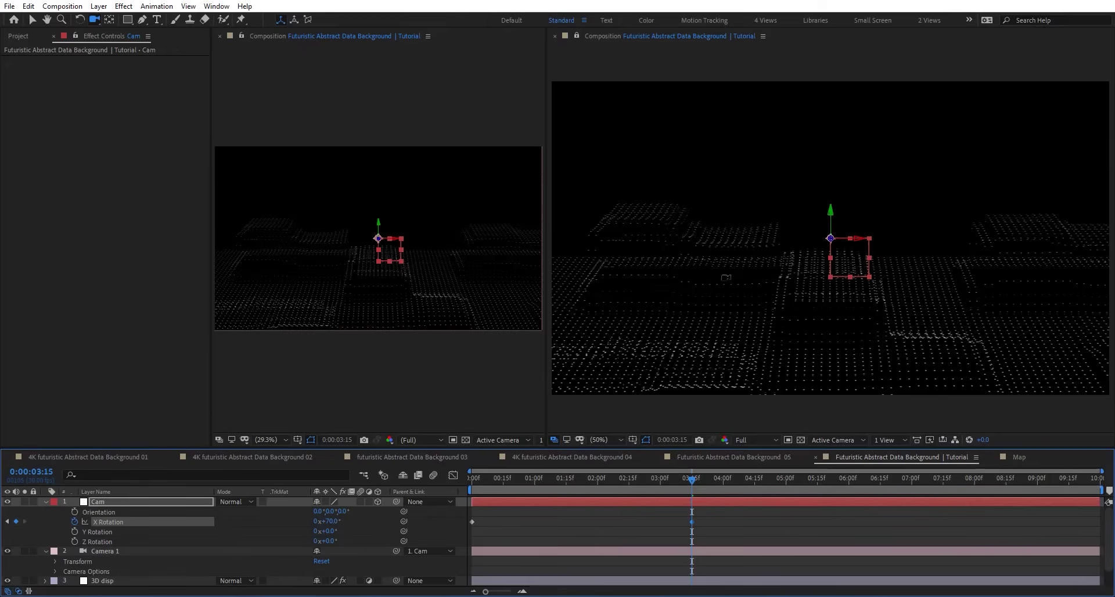
Add Point of Interest and Position keyframes to Camera 1 at 0:00:00:00, and select the camera at 0:00:03:15
left_click(55, 561)
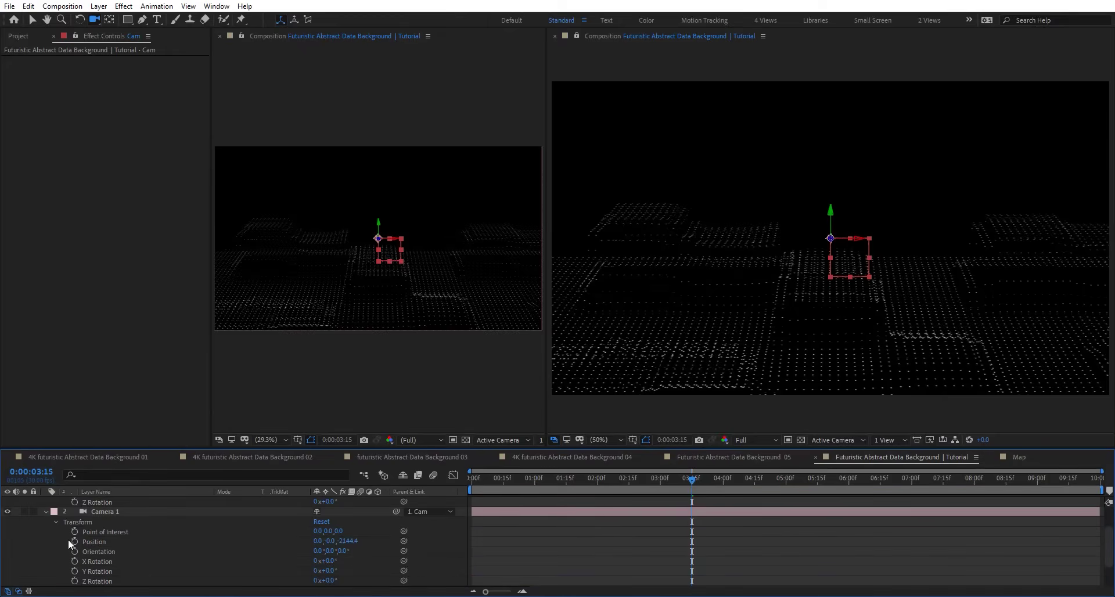
left_click(75, 531)
left_click(74, 541)
left_click(108, 511)
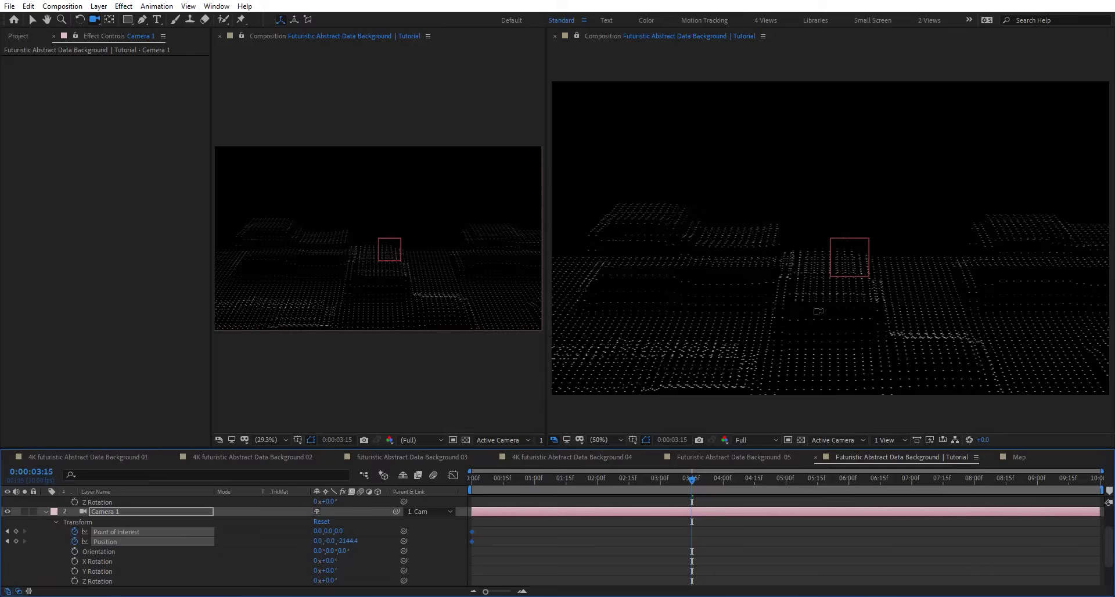
Reframe Camera 1 closer to the grid at 0:00:03:15, with position about -17.8, -195.9, -1733.7, and scrub through the camera move
left_click_drag(816, 316, 812, 271)
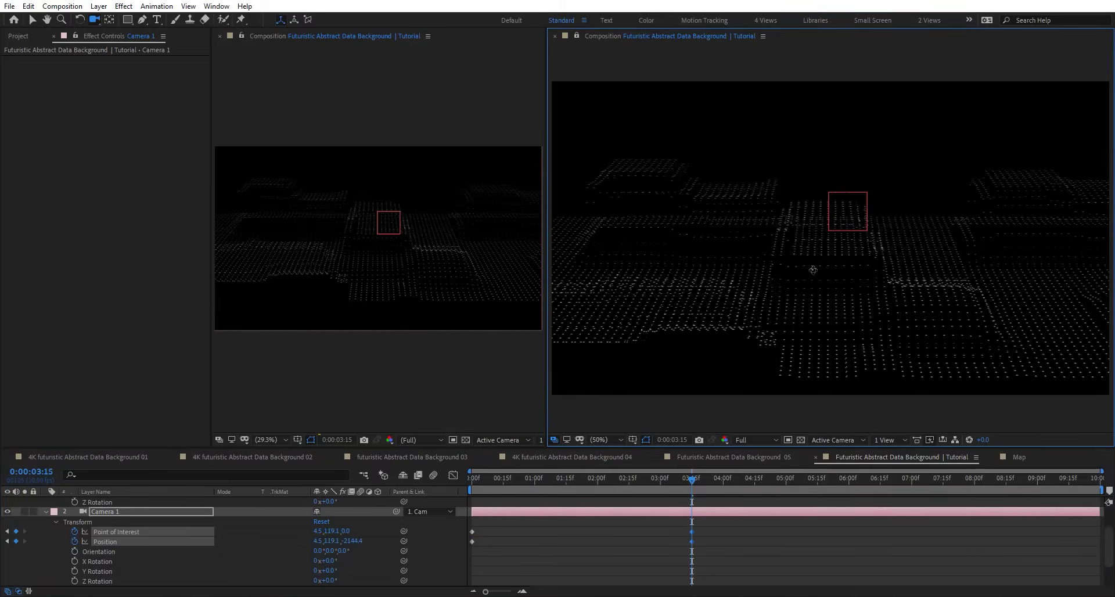
scroll(813, 232, "up", 3)
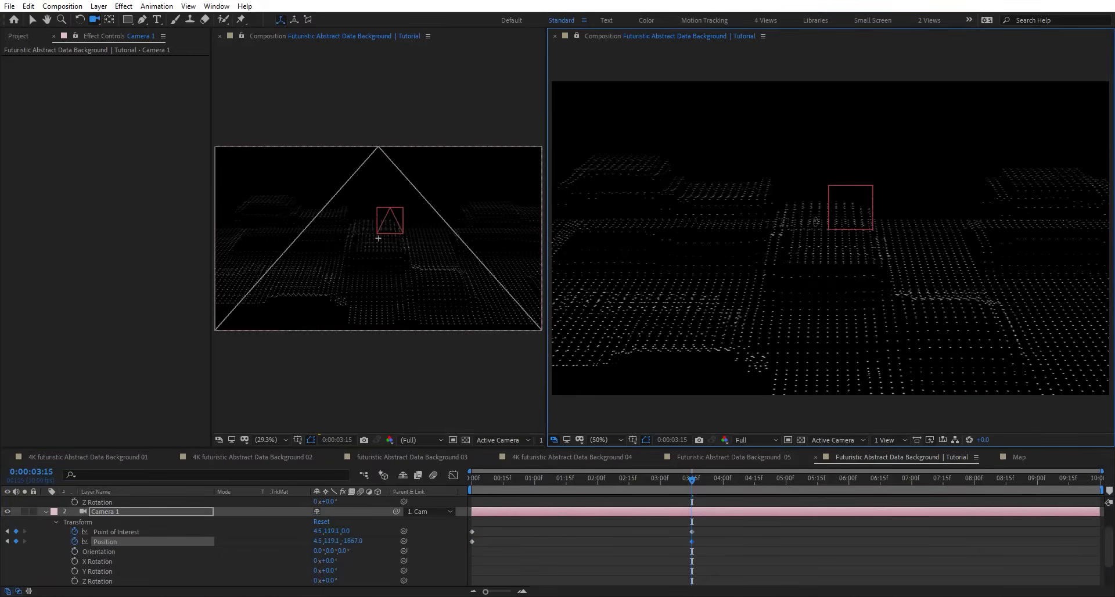
left_click_drag(815, 221, 812, 278)
scroll(818, 232, "up", 1)
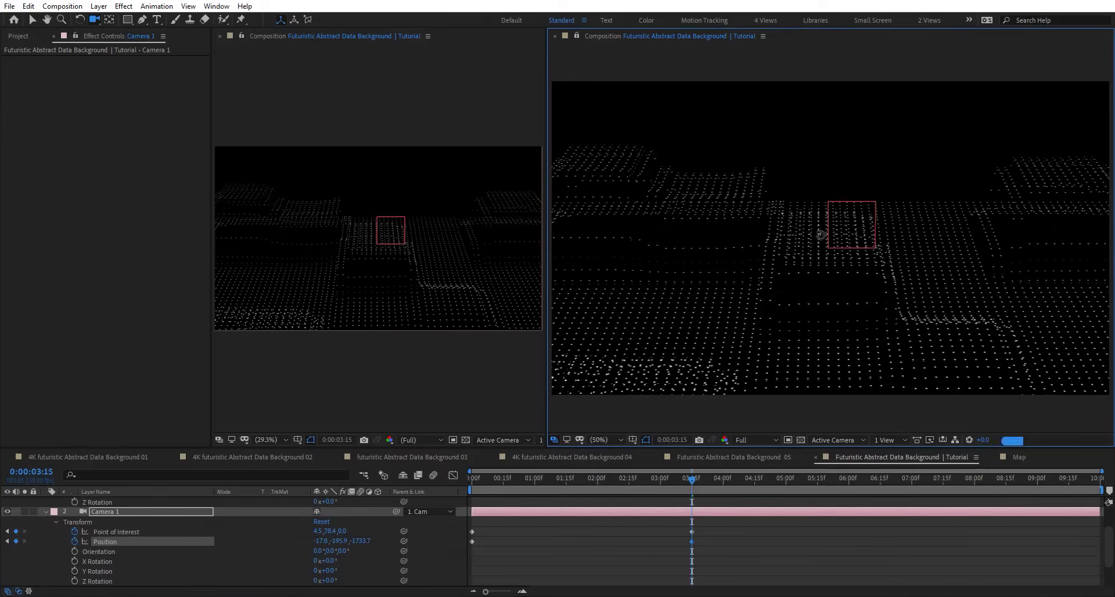
left_click_drag(668, 480, 692, 511)
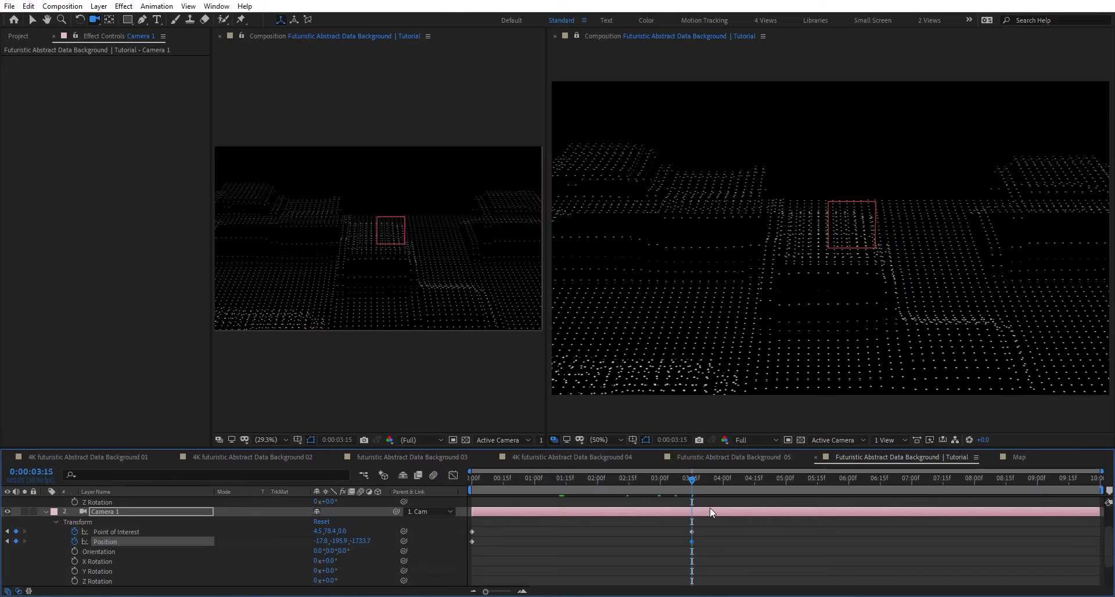
Split the Camera 1 layer at 0:00:03:15, check the second camera's view at 0:00:04:23, and return to its start
key("ctrl+shift+d")
scroll(97, 523, "up", 2)
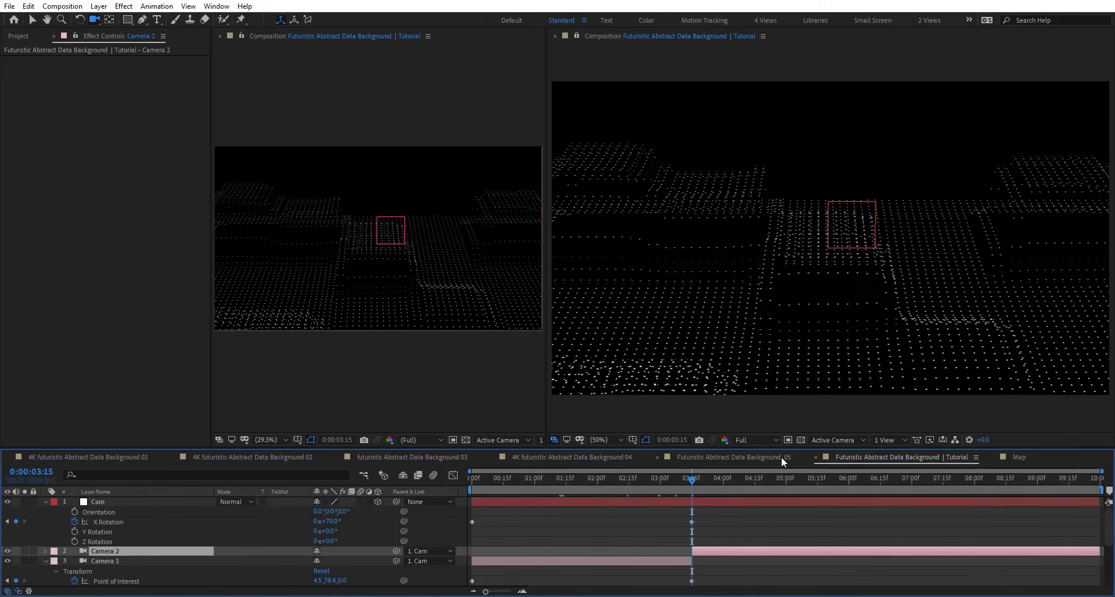
left_click(771, 479)
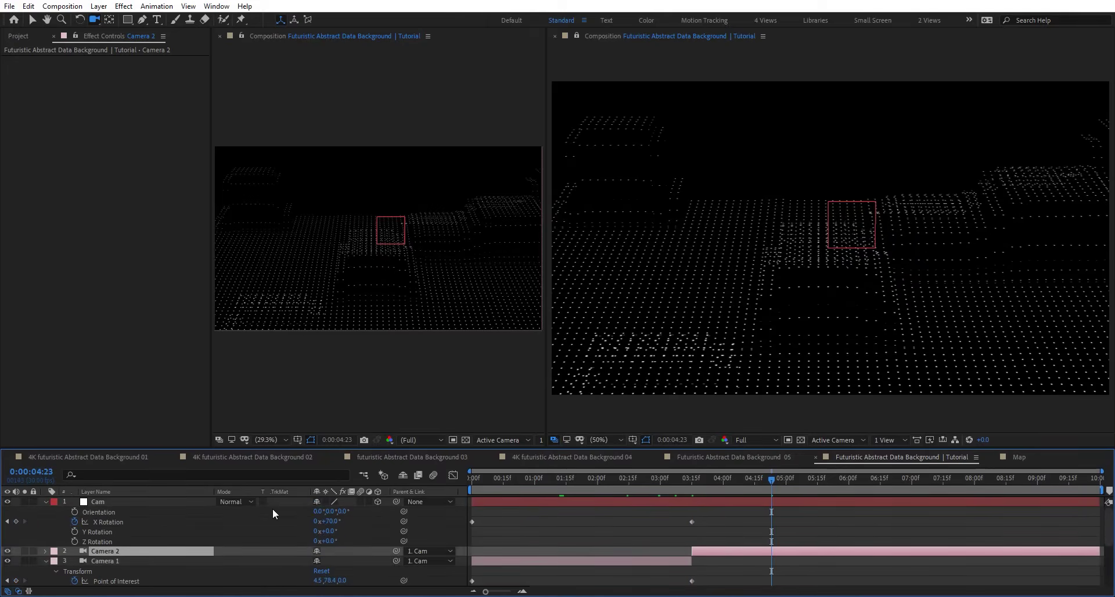
key("i")
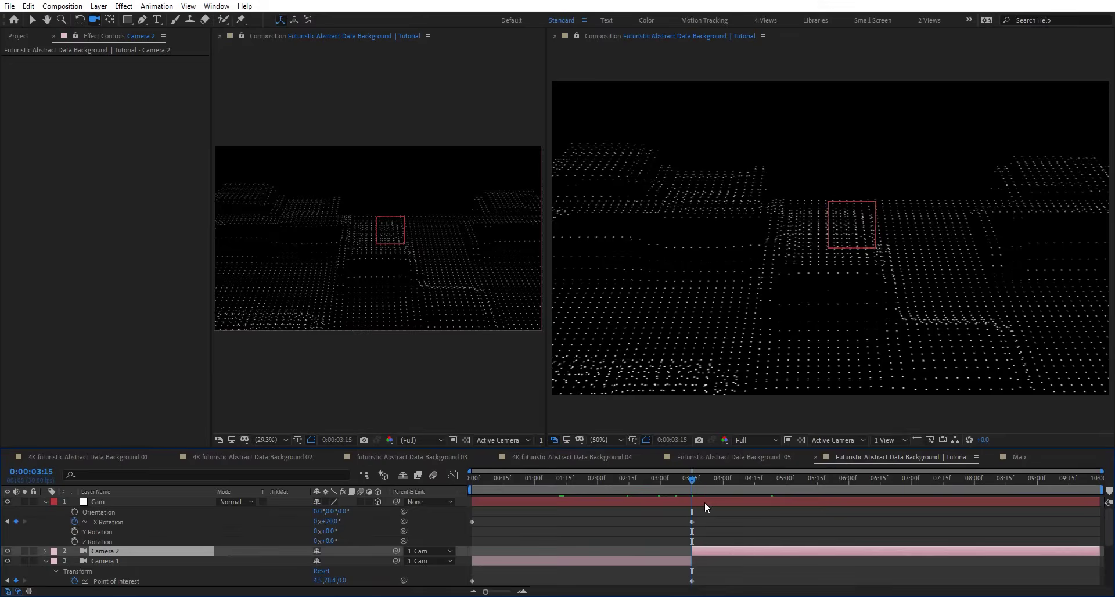
Split the Cam null at 0:00:03:15, using the second half as Camera 2's parent, and set its Y Rotation to -32°
left_click(704, 502)
key("ctrl+shift+d")
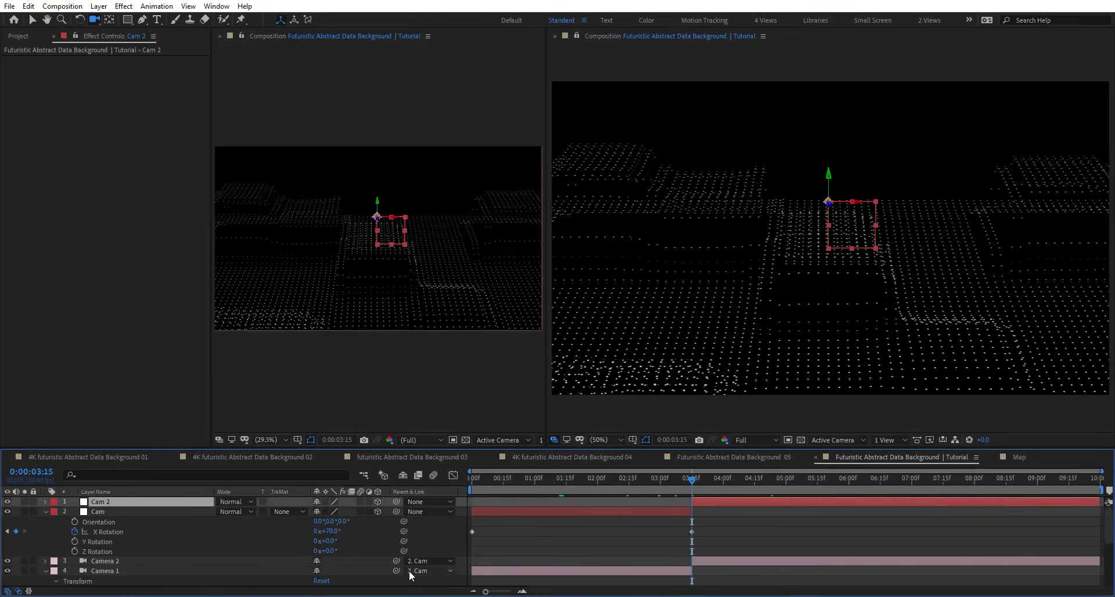
key("r")
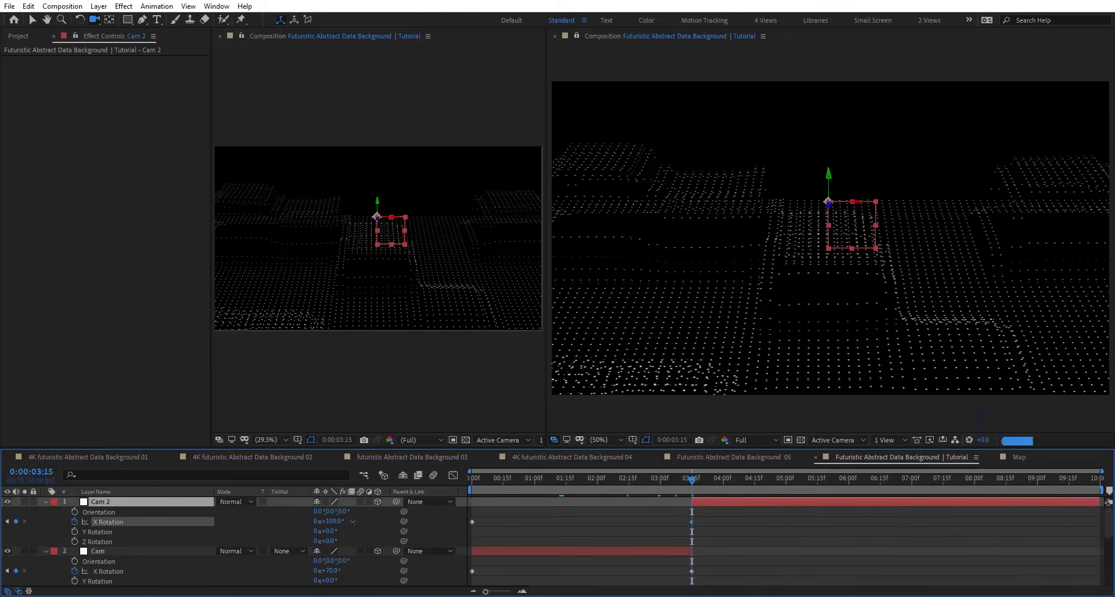
left_click_drag(331, 532, 312, 532)
Reframe Camera 2's view of the grid at 0:00:03:15 and again at the end of the timeline, 0:00:09:29
left_click(798, 269)
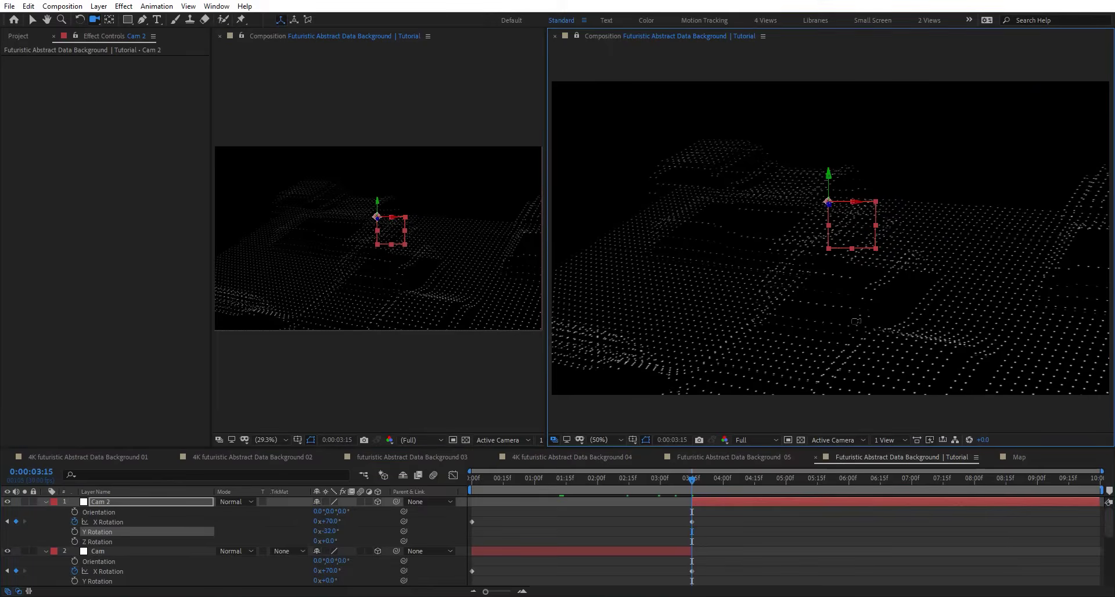
left_click_drag(798, 269, 737, 264)
key("End")
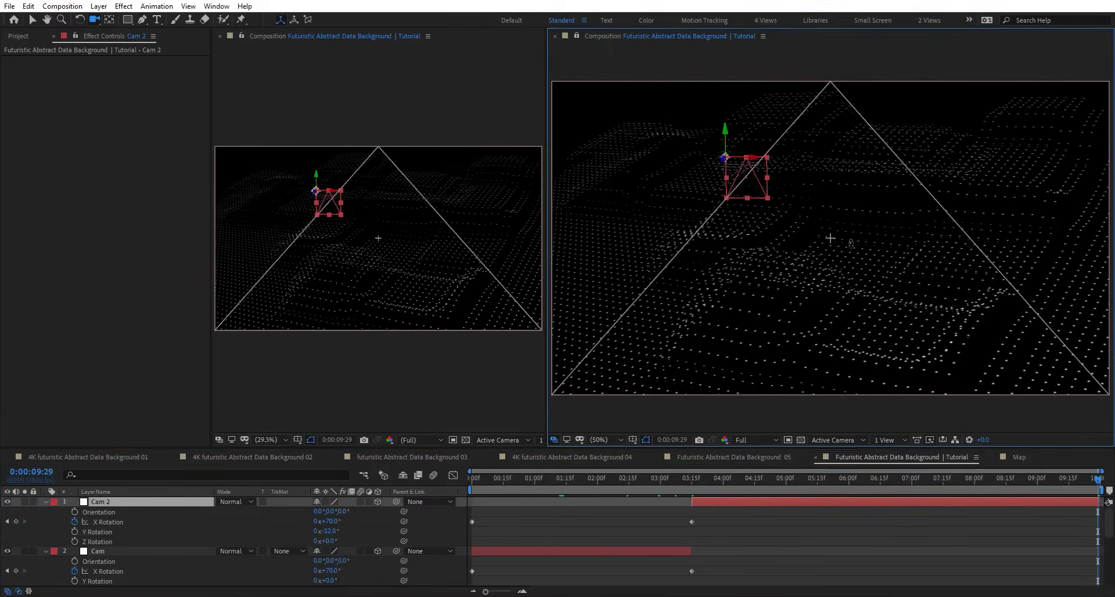
left_click_drag(850, 245, 850, 156)
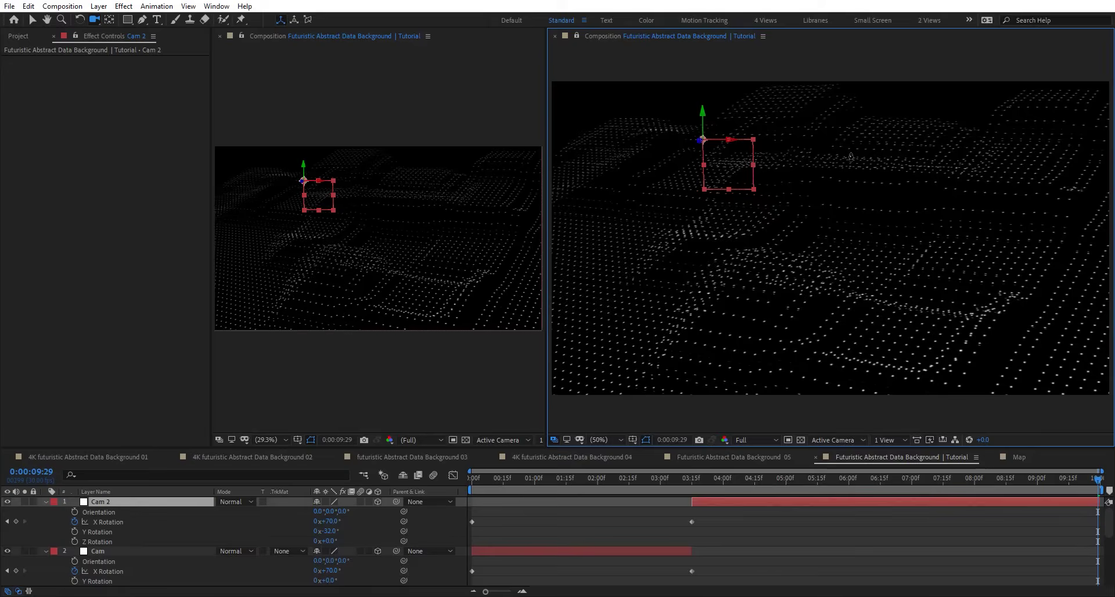
On the 3D disp layer, try a Card Dance Z Position Multiplier of 1 and settle on 0.5
scroll(171, 579, "down", 5)
left_click(124, 577)
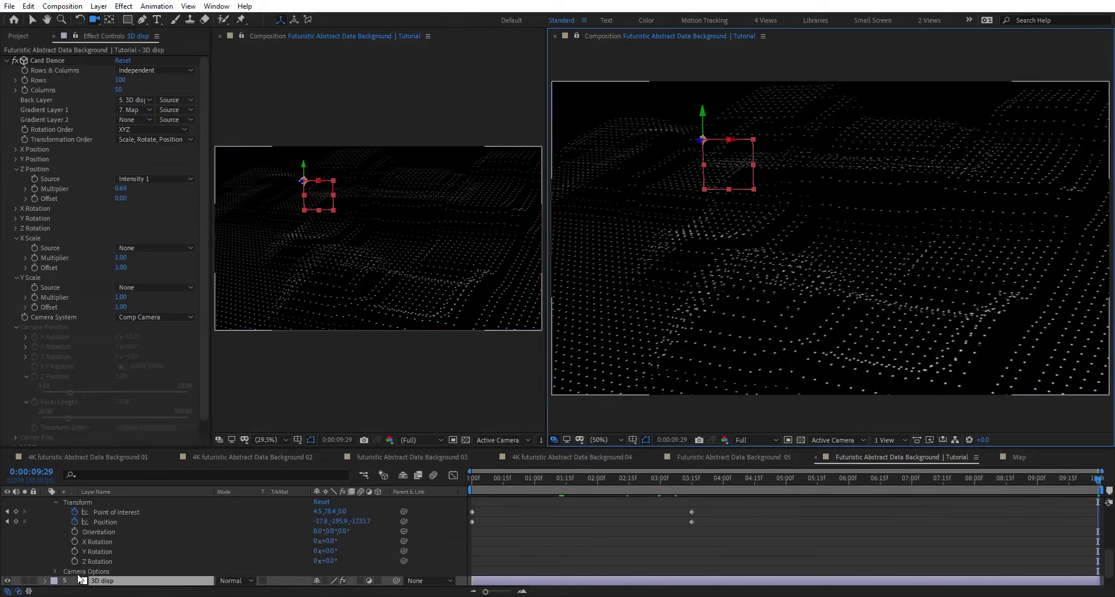
left_click(119, 188)
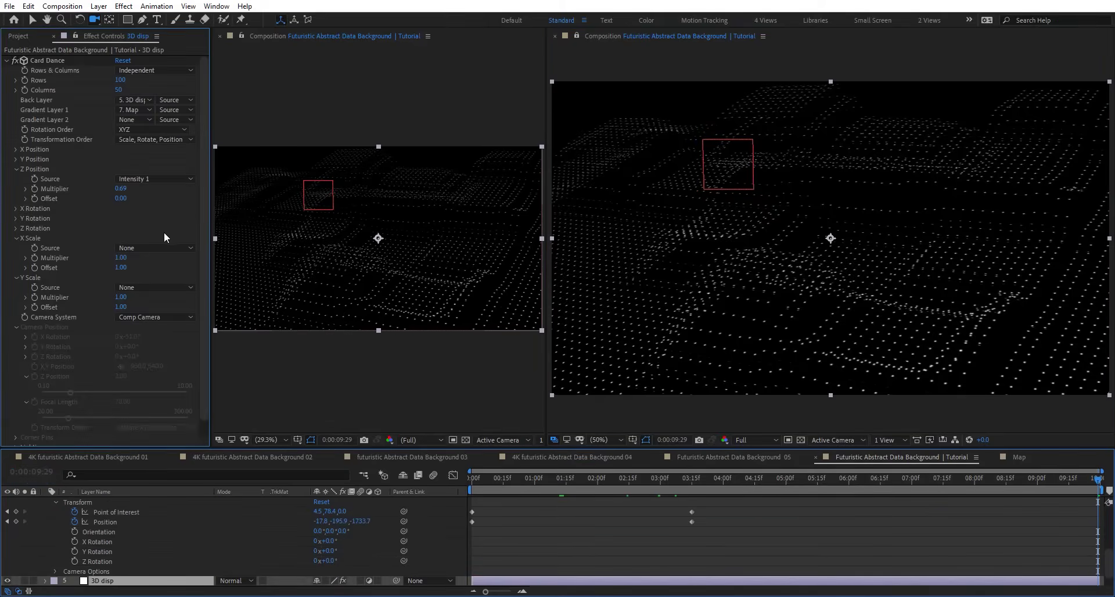
type("1")
key("Return")
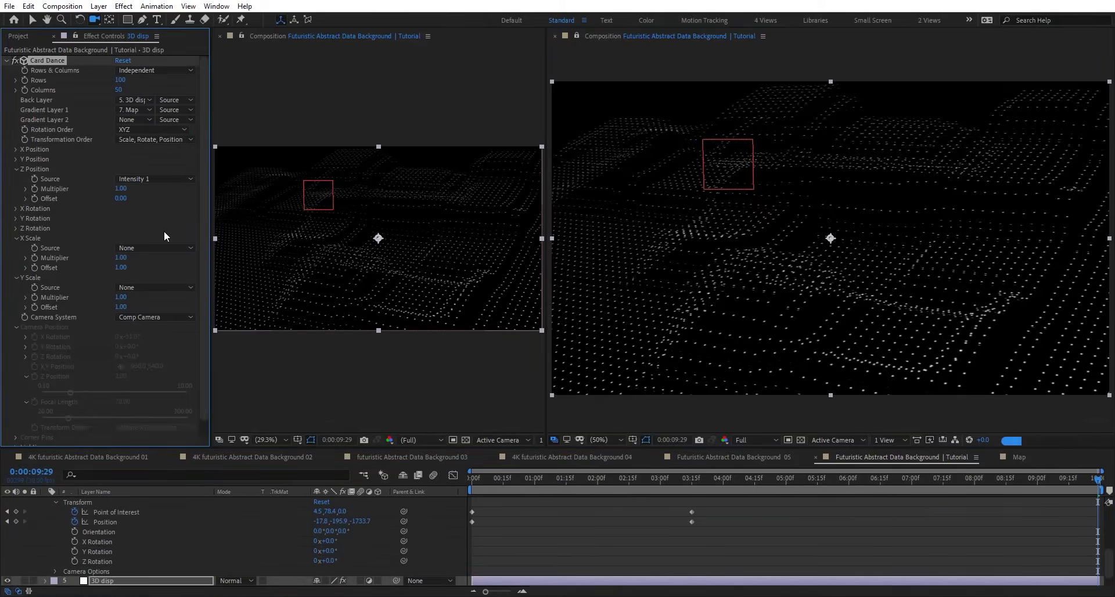
left_click(120, 188)
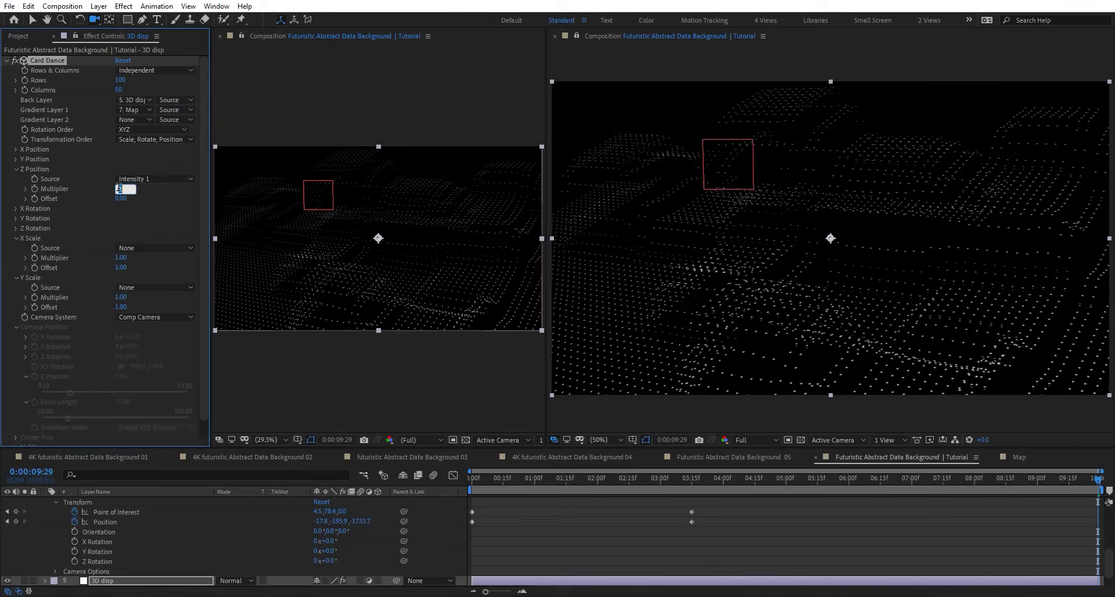
type("0.5")
key("Return")
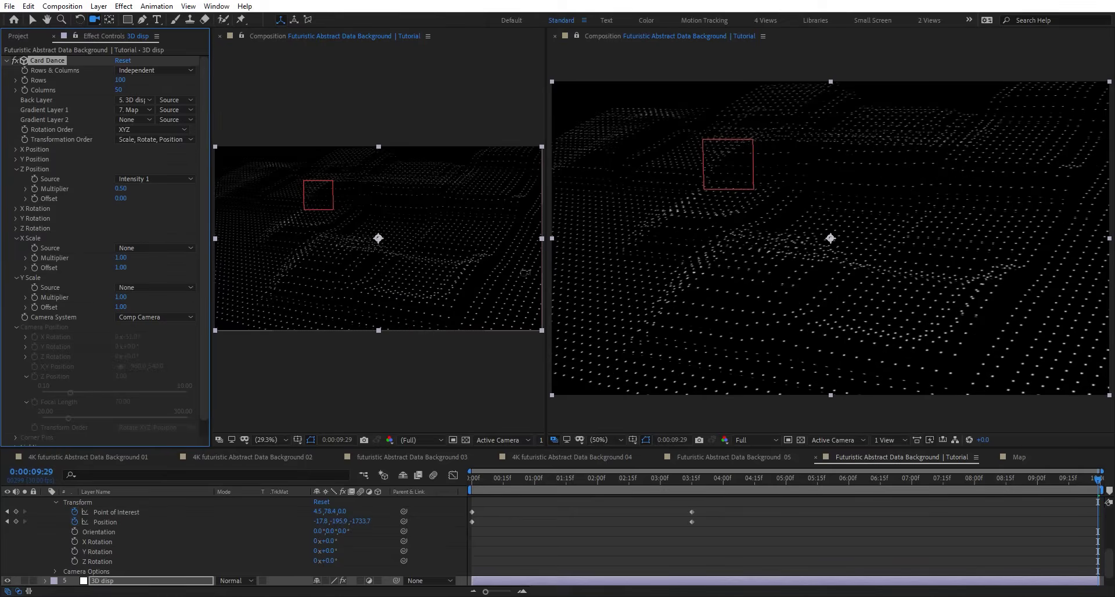
Set both the Y Scale and X Scale sources of Card Dance to Intensity 1
left_click(141, 287)
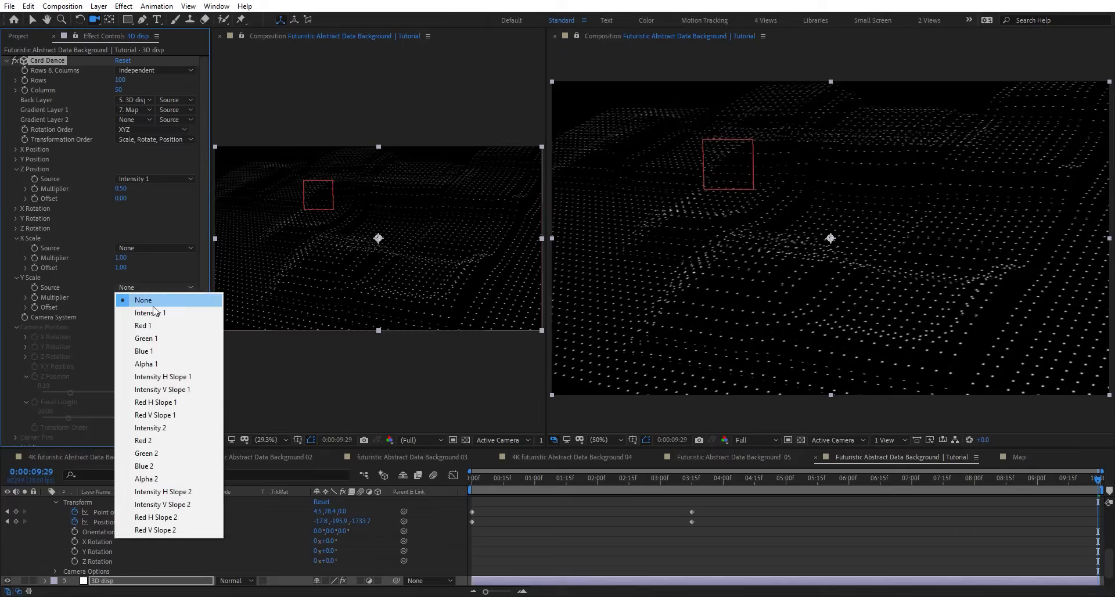
left_click(139, 308)
left_click(136, 246)
left_click(150, 272)
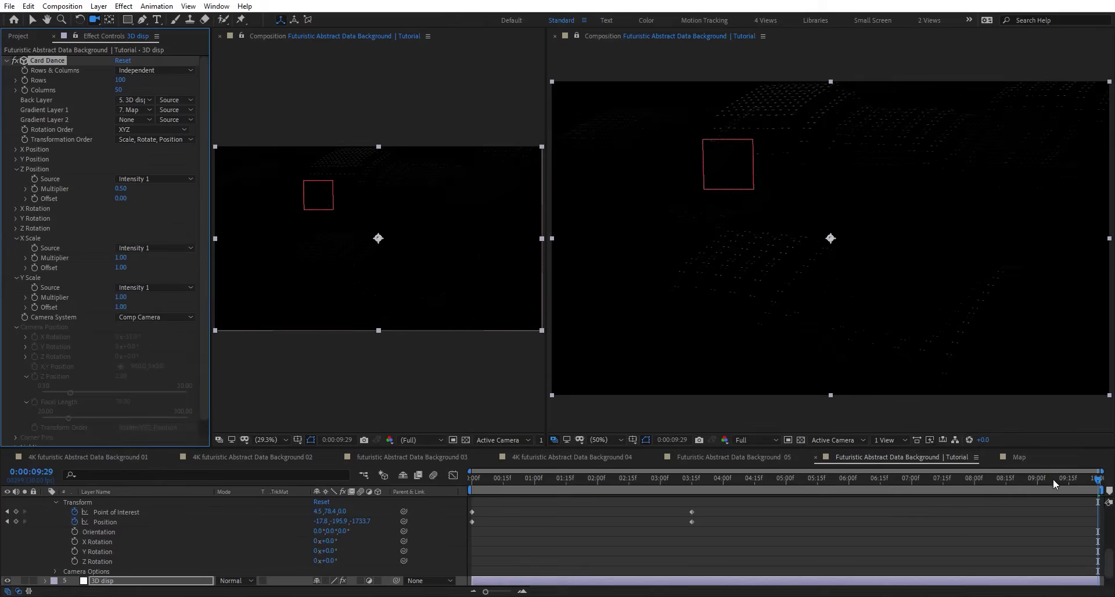
Preview the tutorial composition from the start and scrub through the scaled dots to 0:00:05:17
left_click(805, 486)
left_click_drag(691, 488, 610, 500)
key("Home")
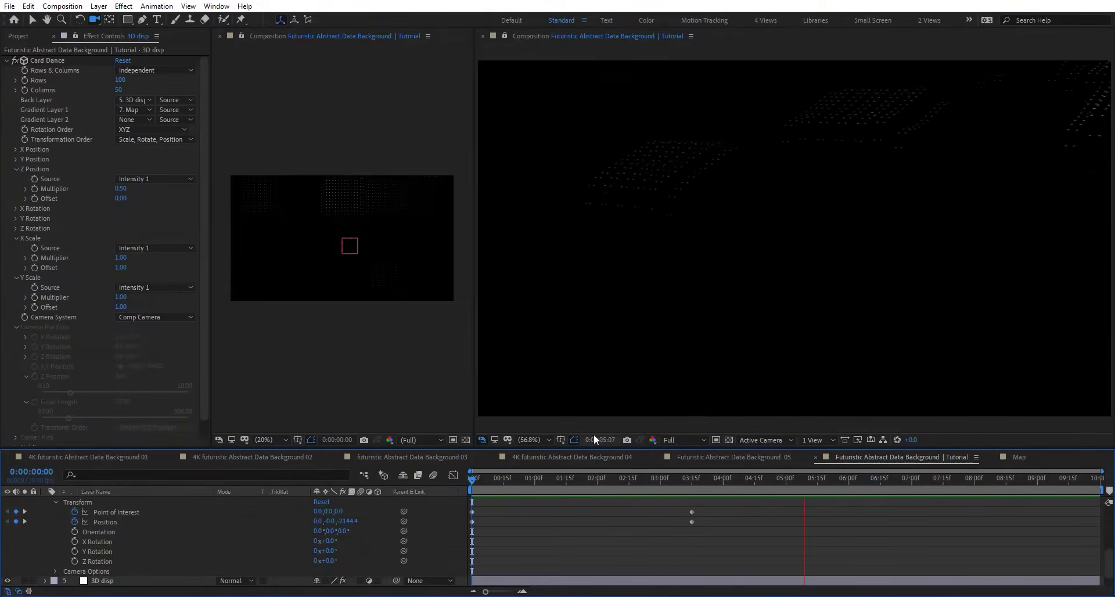
left_click_drag(574, 476, 821, 483)
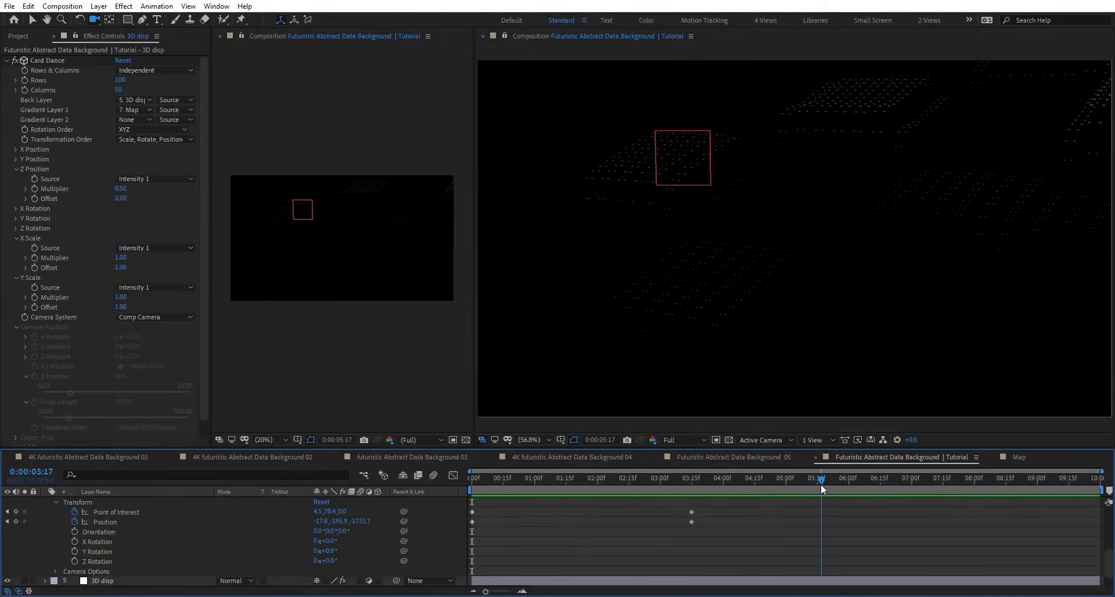
In the Map composition, set the Fractal Noise Evolution keyframe at 0:00:09:29 to 150° and scrub through the slower noise
left_click(1026, 458)
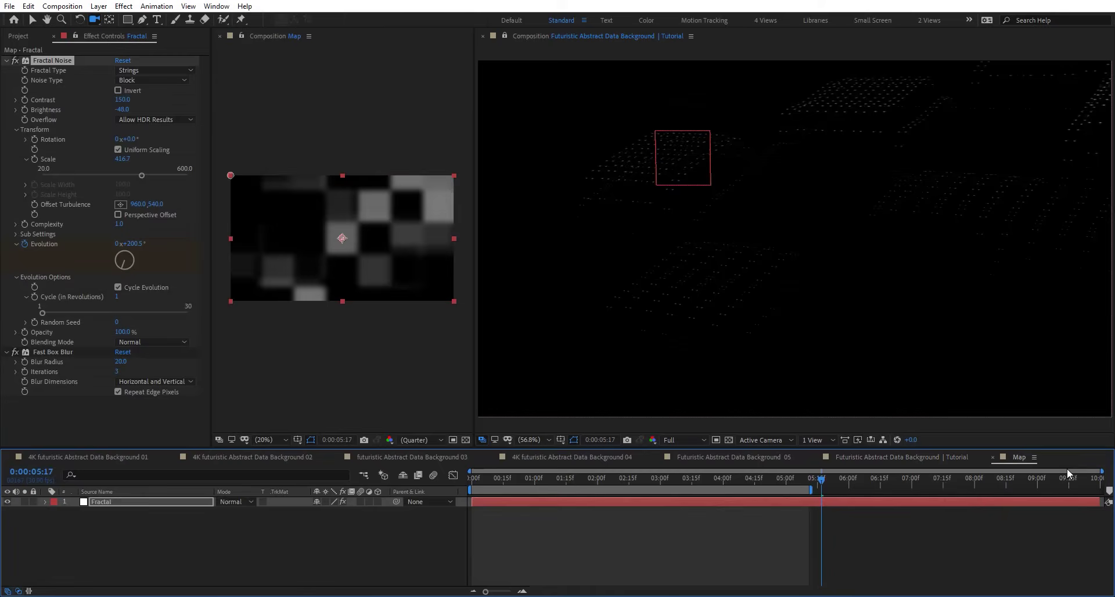
left_click_drag(1005, 487, 1097, 482)
key("u")
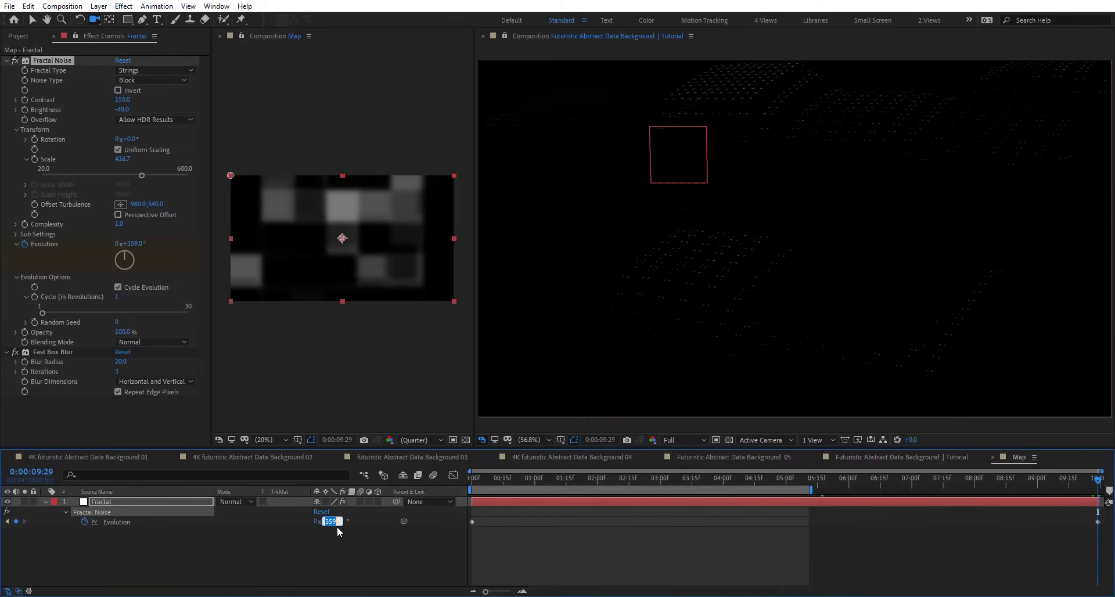
type("0")
key("Return")
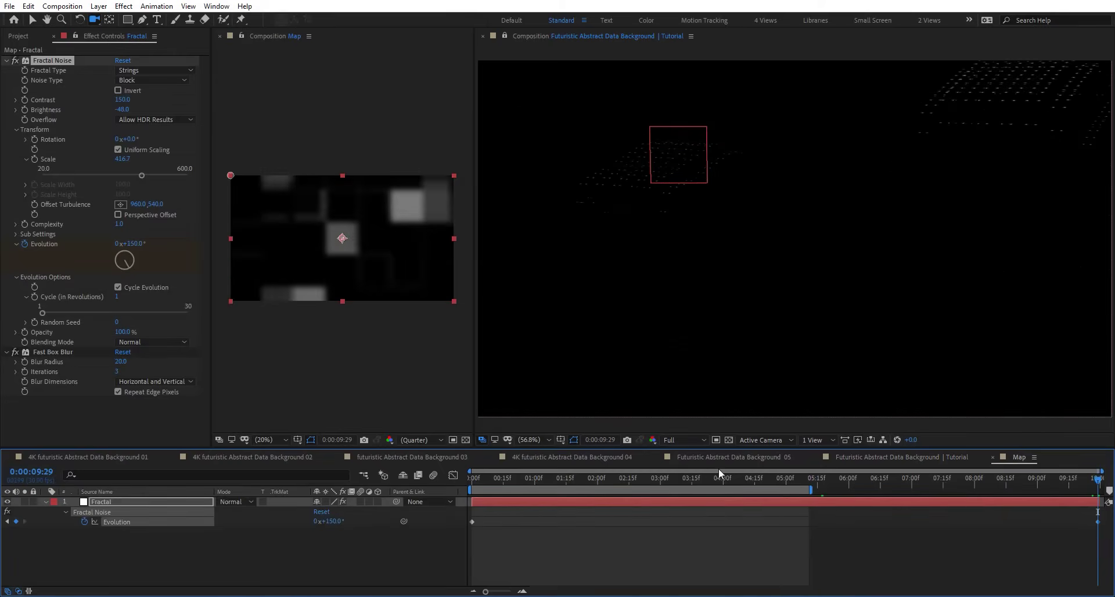
left_click_drag(1076, 476, 733, 503)
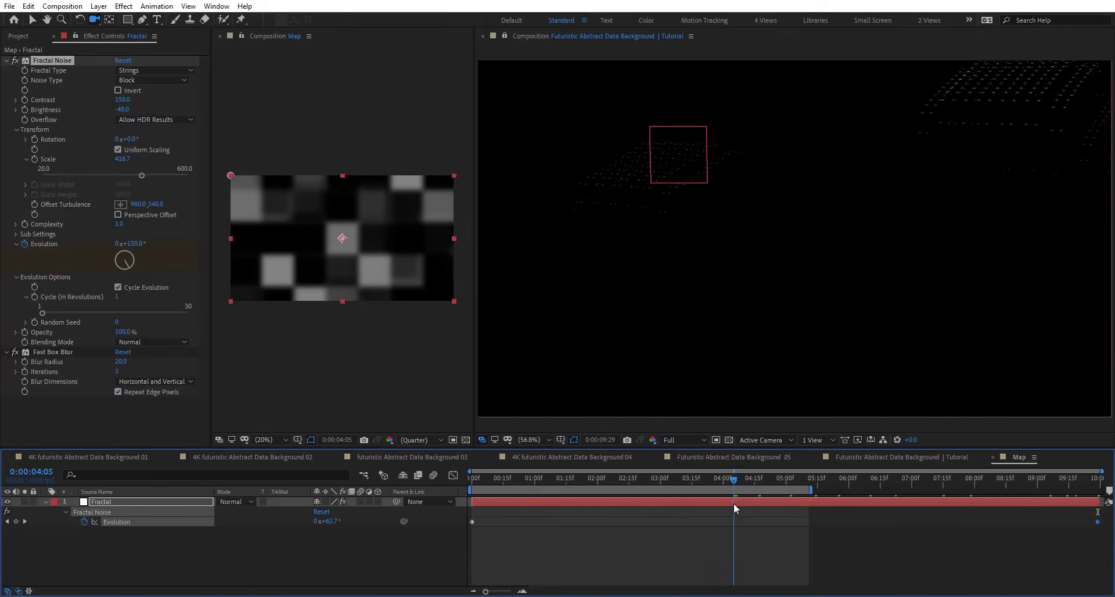
Preview the tutorial composition from the start, scrub to 0:00:05:25, and review its camera layers and the Map composition
left_click(875, 459)
key("Home")
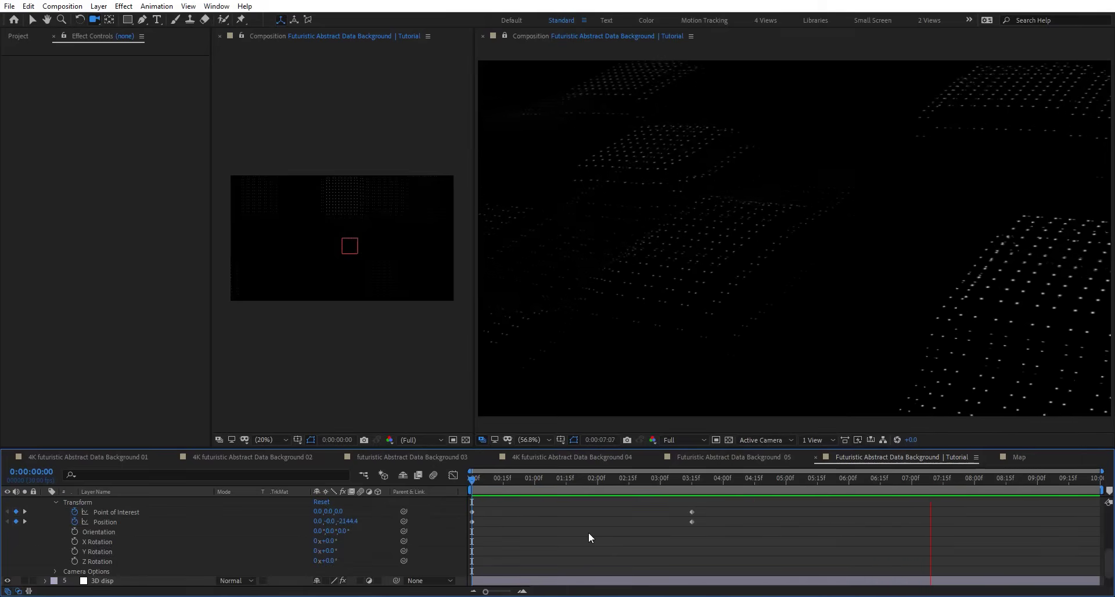
left_click_drag(799, 486, 859, 489)
left_click_drag(681, 510, 839, 505)
scroll(93, 516, "up", 3)
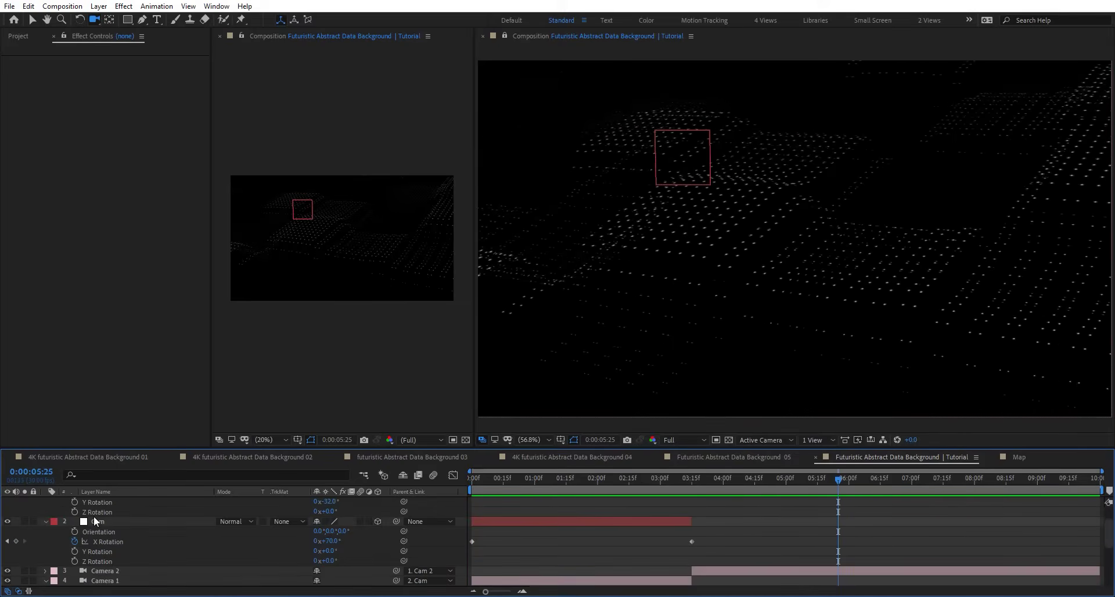
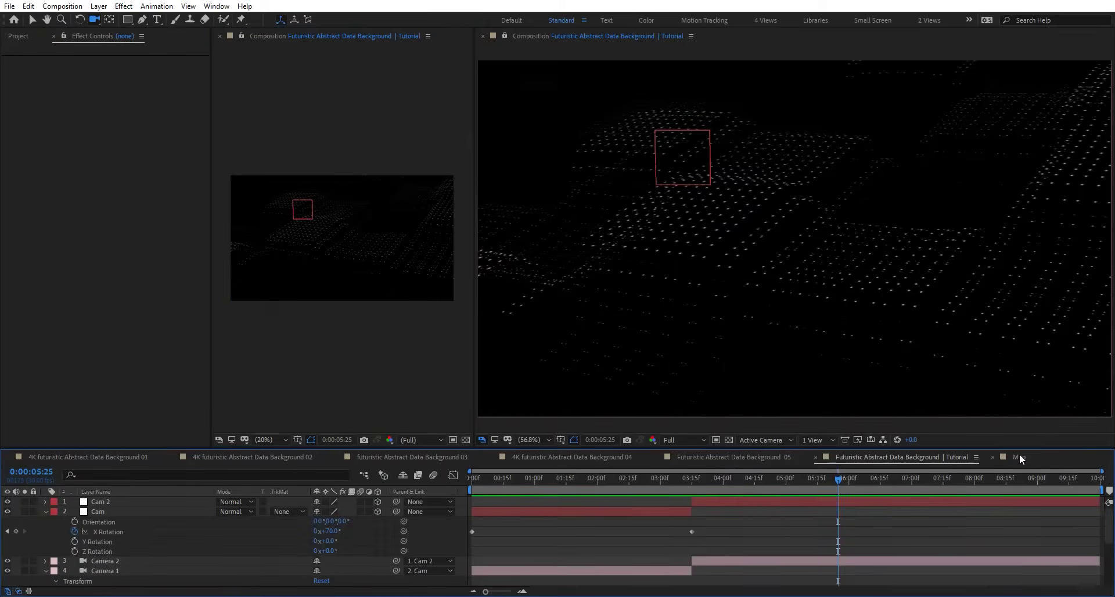
left_click(1019, 457)
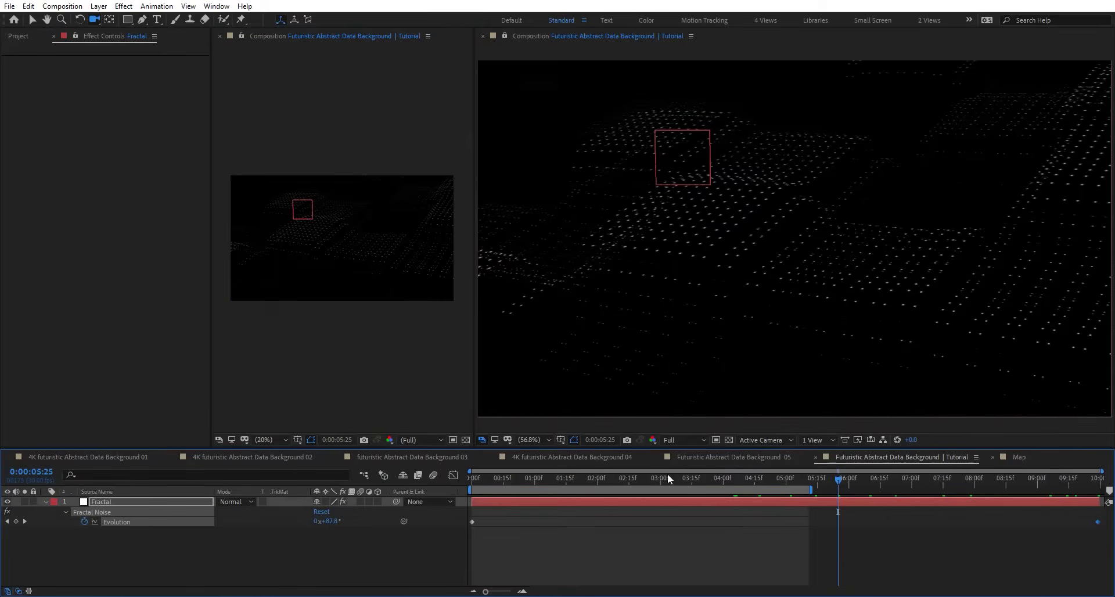
left_click(928, 459)
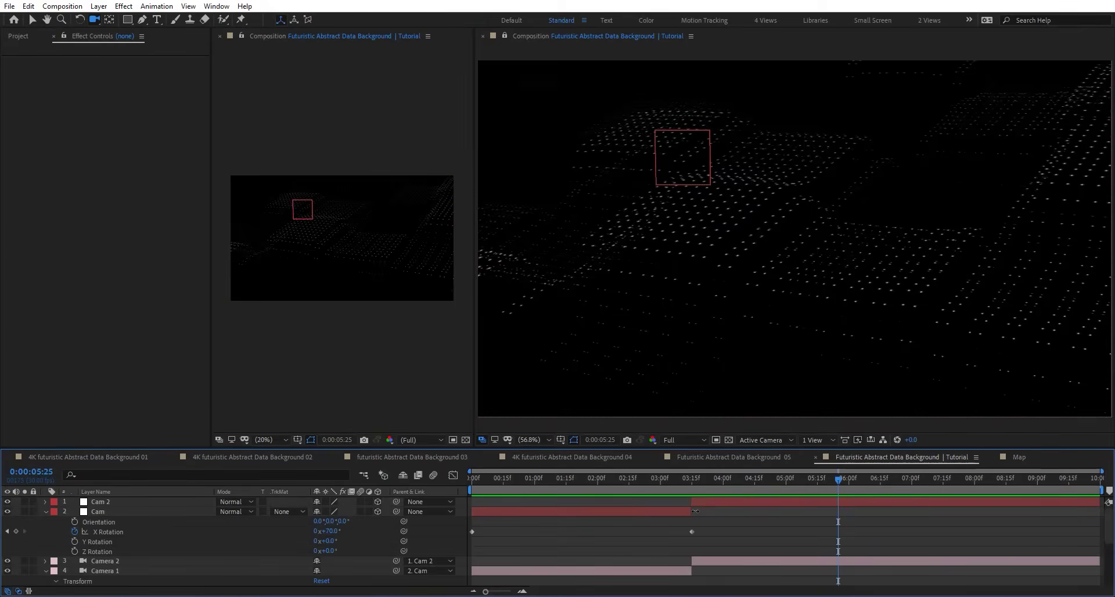
Open the Digital Numbers composition from the project and show it in a single, unlocked composition viewer
left_click(19, 35)
double_click(58, 176)
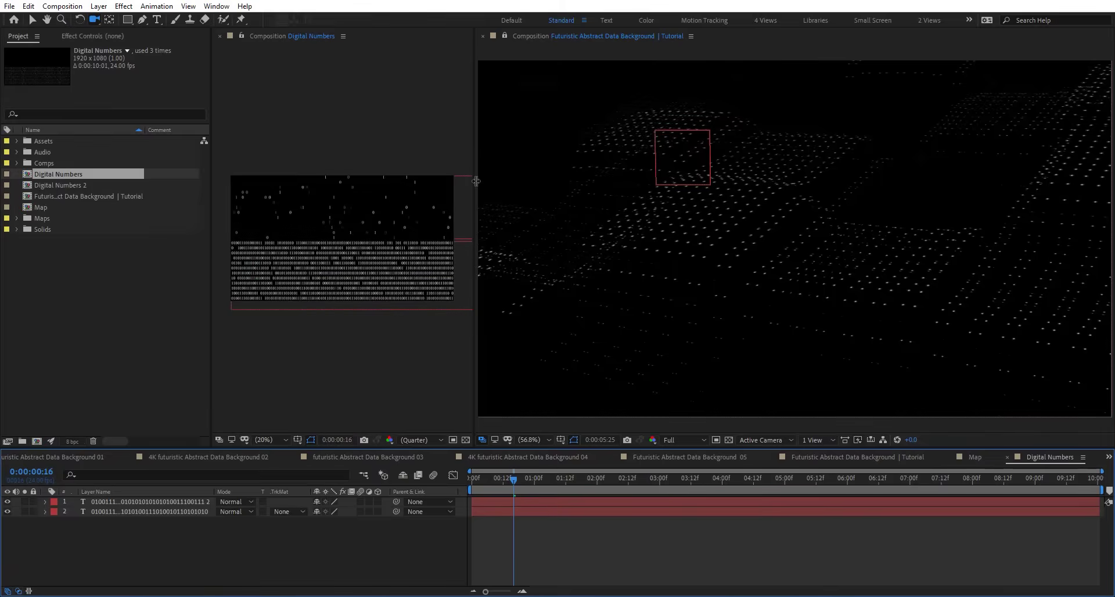
left_click(220, 36)
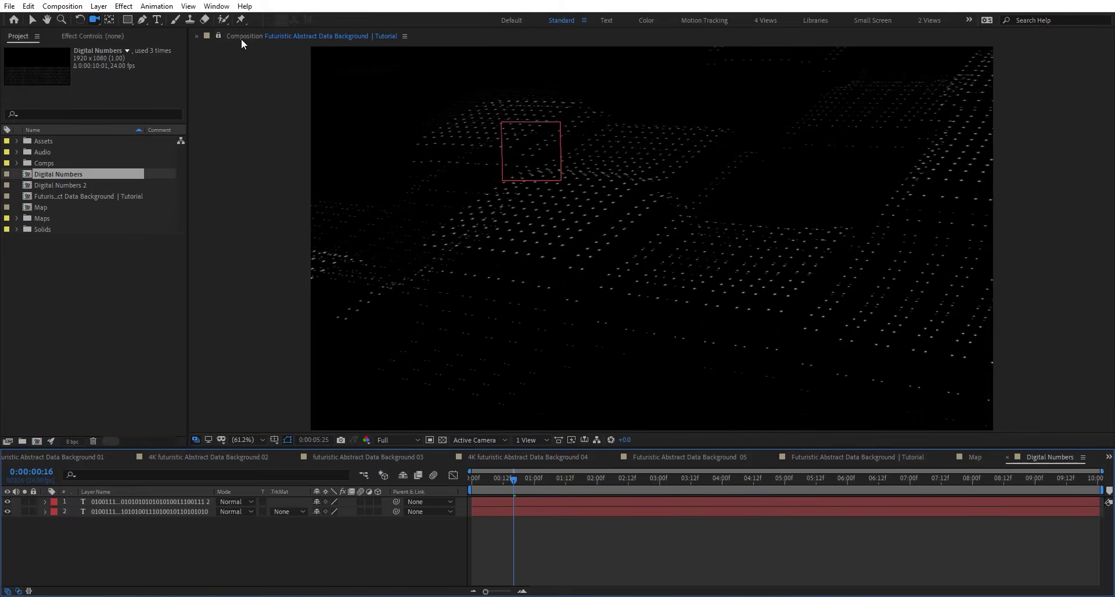
left_click(216, 36)
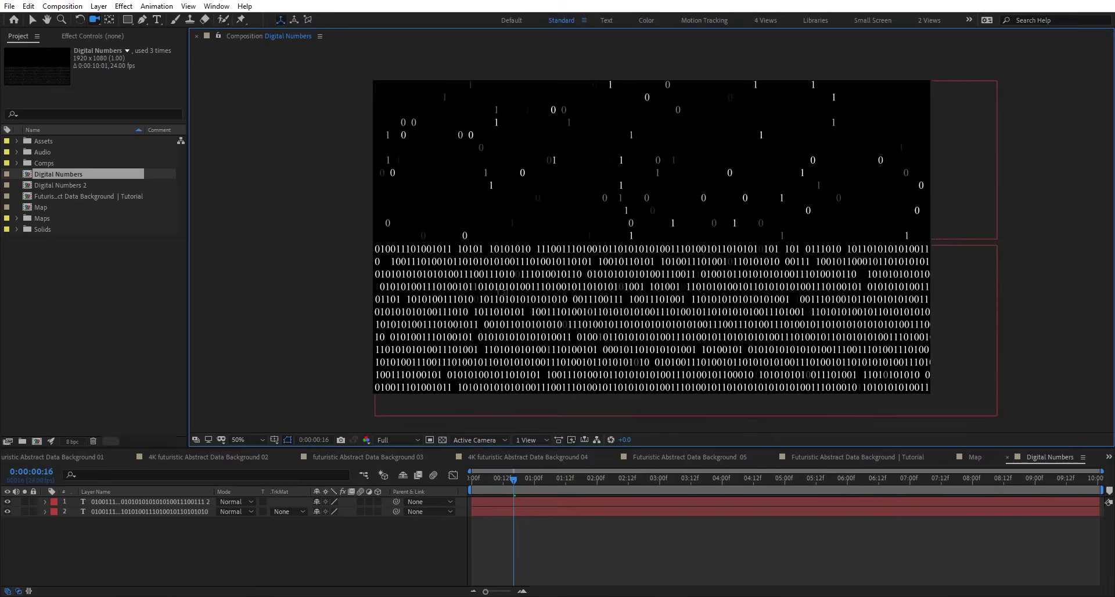
Play the Digital Numbers animation from the start and scrub to about 0:00:01:02
key("Home")
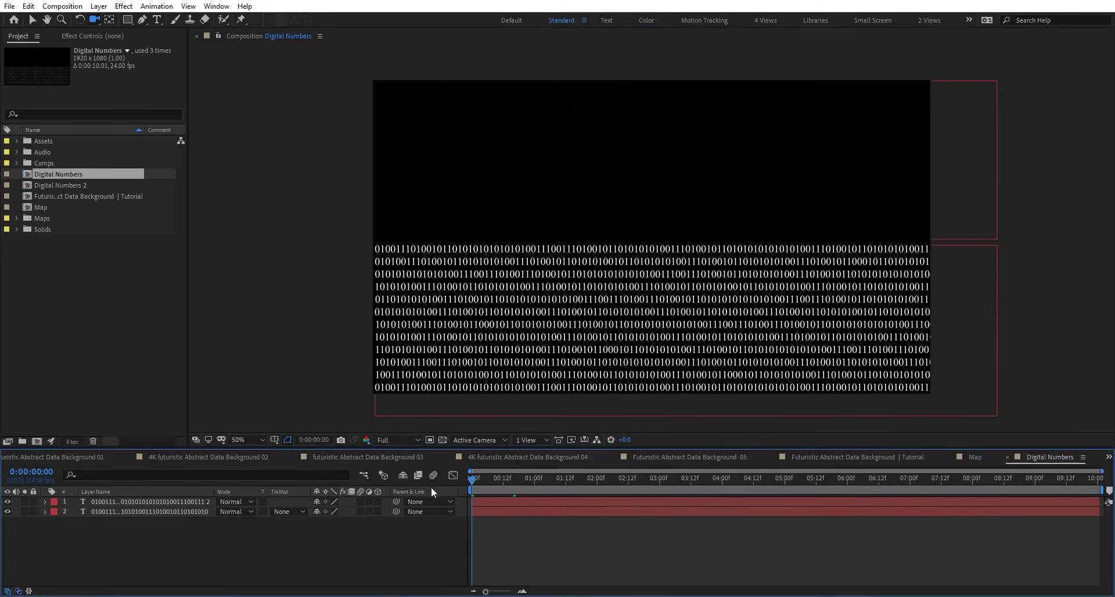
key("space")
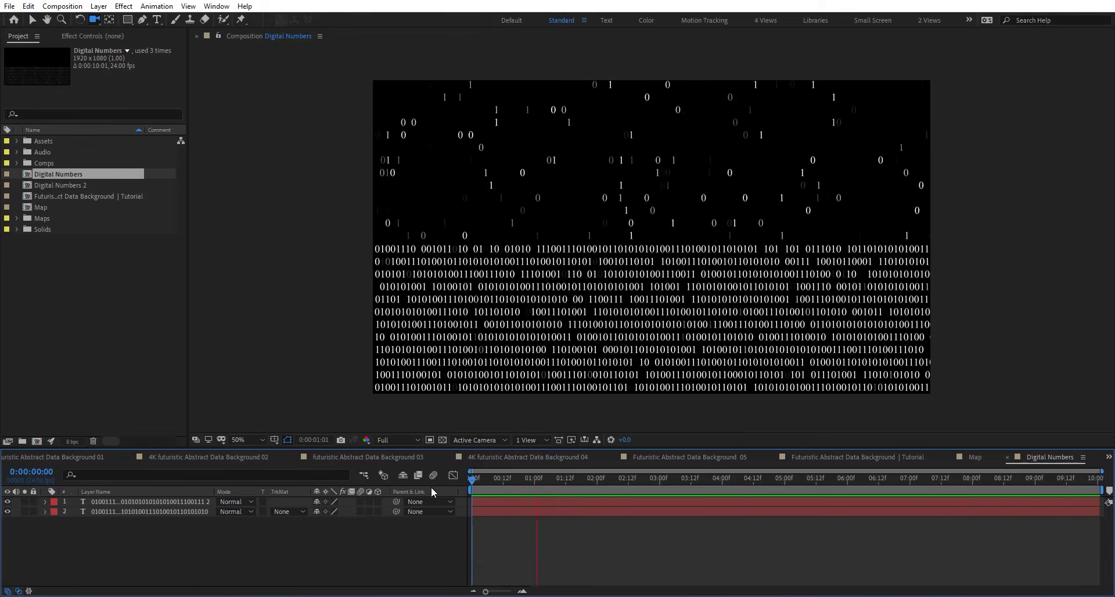
left_click_drag(512, 483, 538, 482)
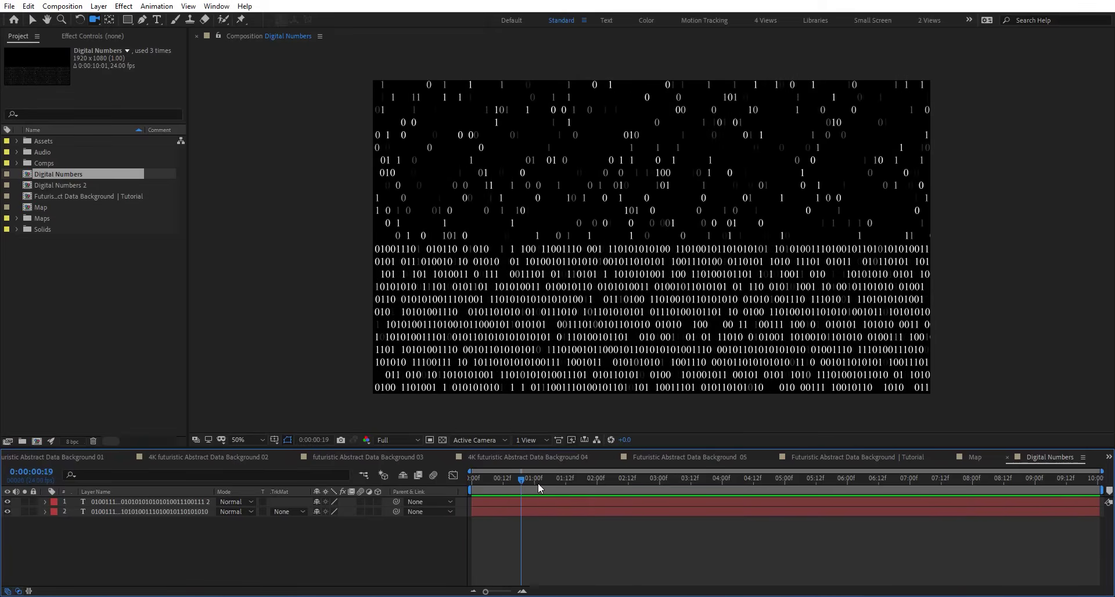
Solo the first binary text layer to check its digits, and switch the solo to the second text layer
left_click(25, 501)
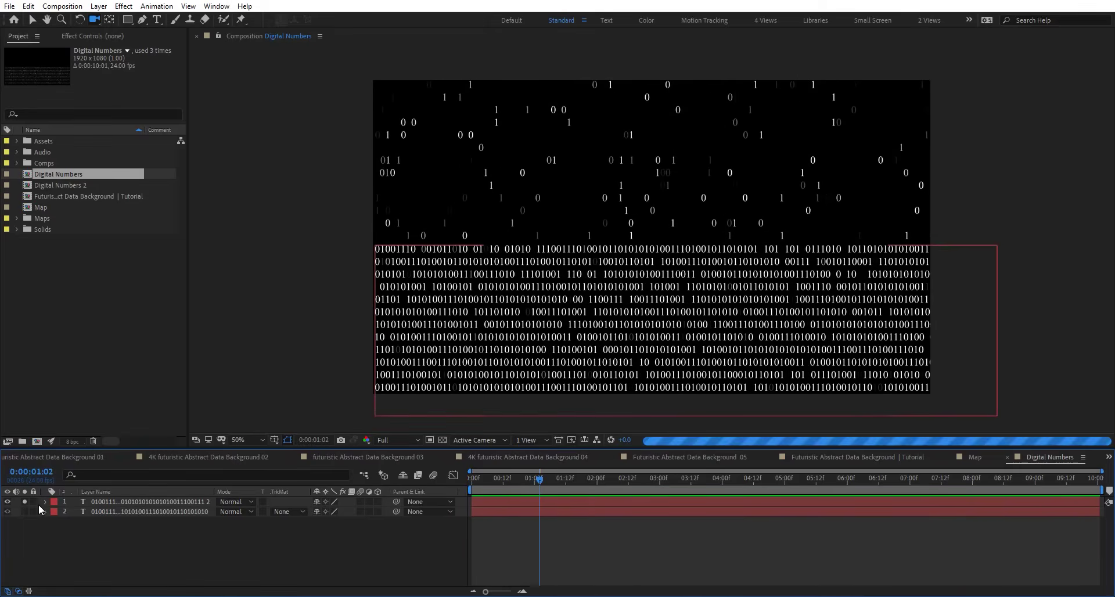
left_click(46, 502)
left_click(45, 502)
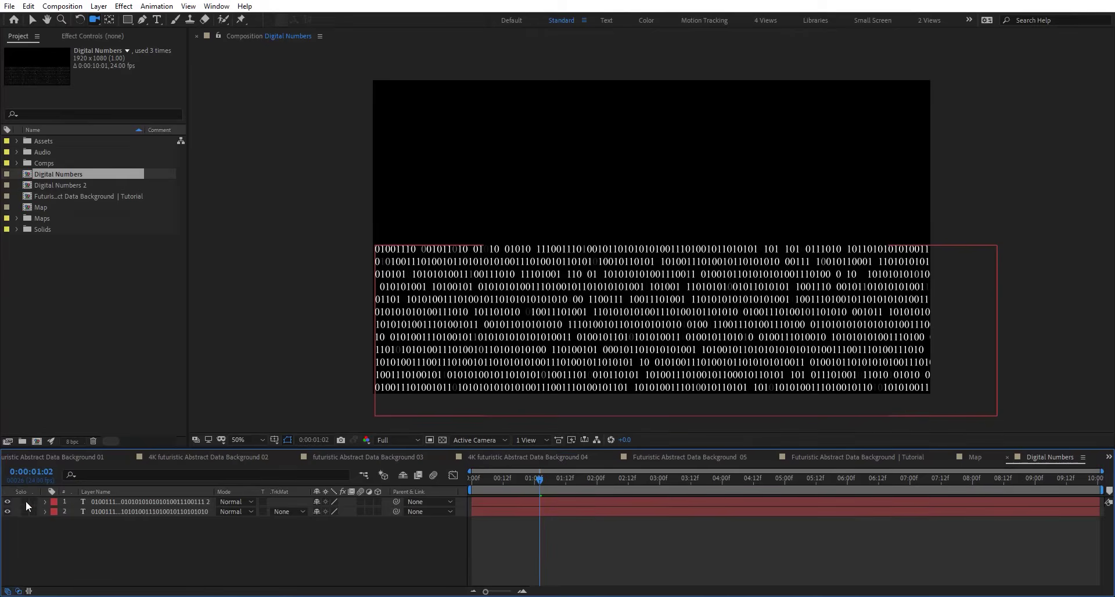
left_click(25, 501)
left_click(24, 511)
Examine the second text layer's Animator 1, including the Range Selector keyframes, Advanced settings and Opacity
left_click(45, 511)
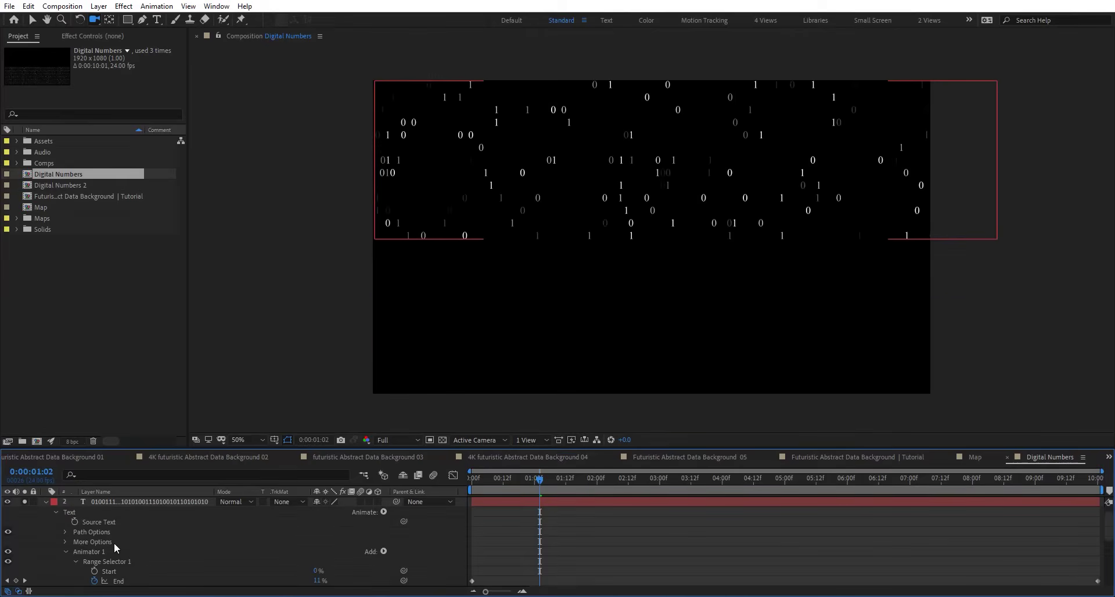
scroll(114, 542, "down", 1)
left_click(99, 520)
scroll(173, 528, "down", 1)
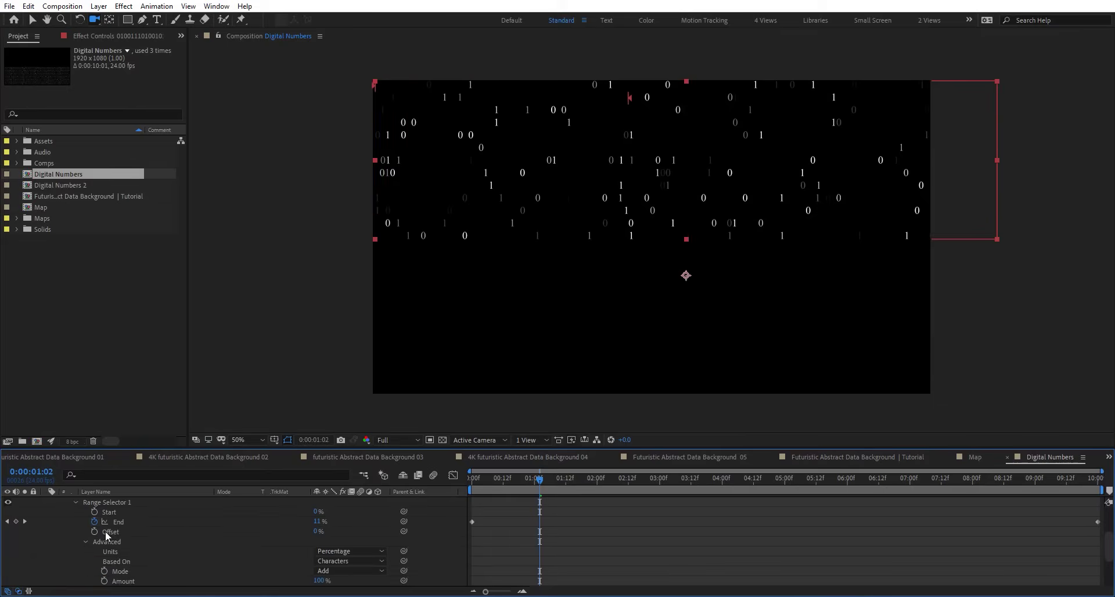
scroll(231, 544, "down", 1)
scroll(233, 562, "down", 1)
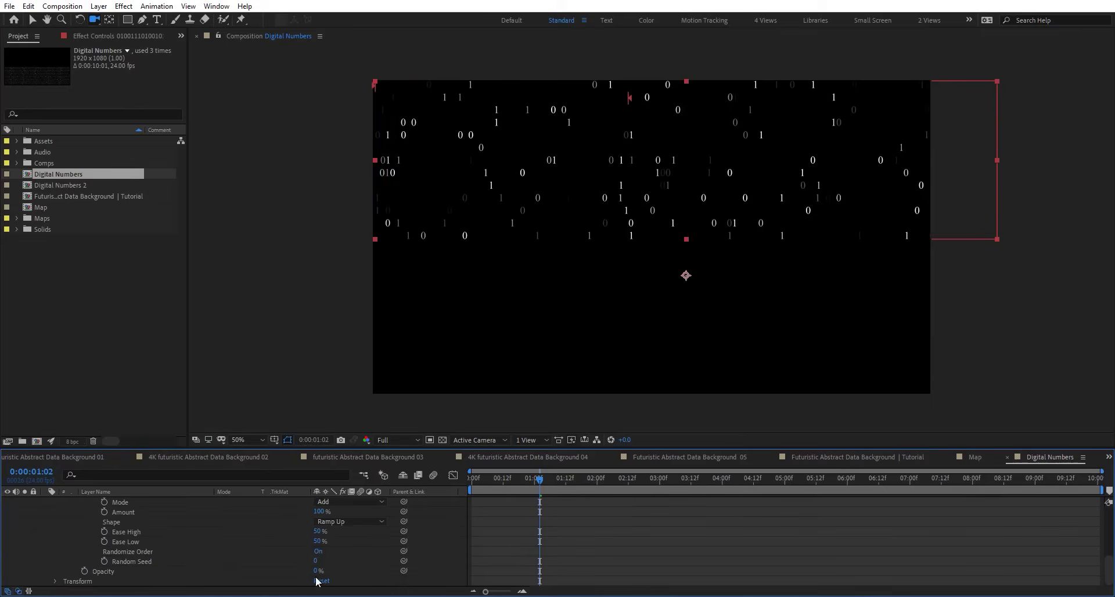
scroll(531, 553, "up", 3)
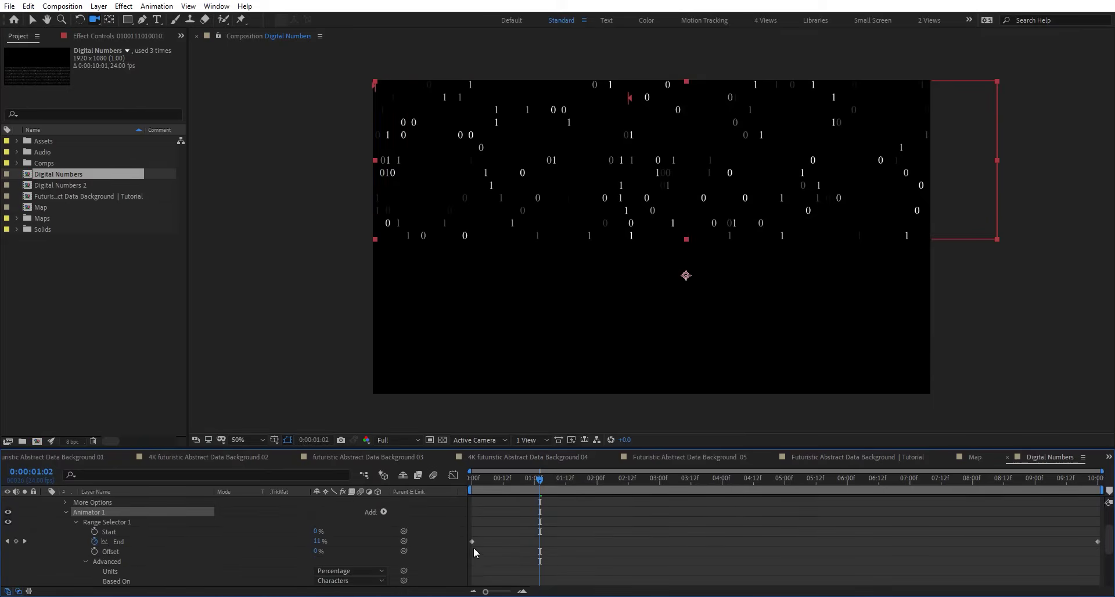
Examine the second text layer's Range Selector End keyframes and its Advanced settings, collapsing and reopening the Advanced group
left_click(189, 542)
scroll(243, 552, "down", 1)
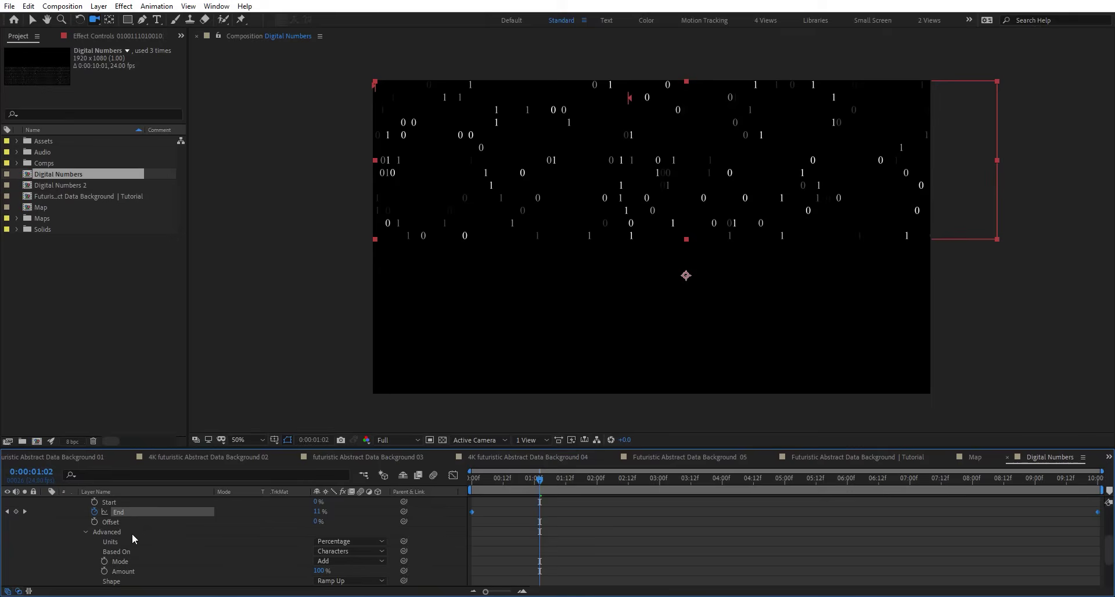
left_click(79, 533)
left_click(86, 532)
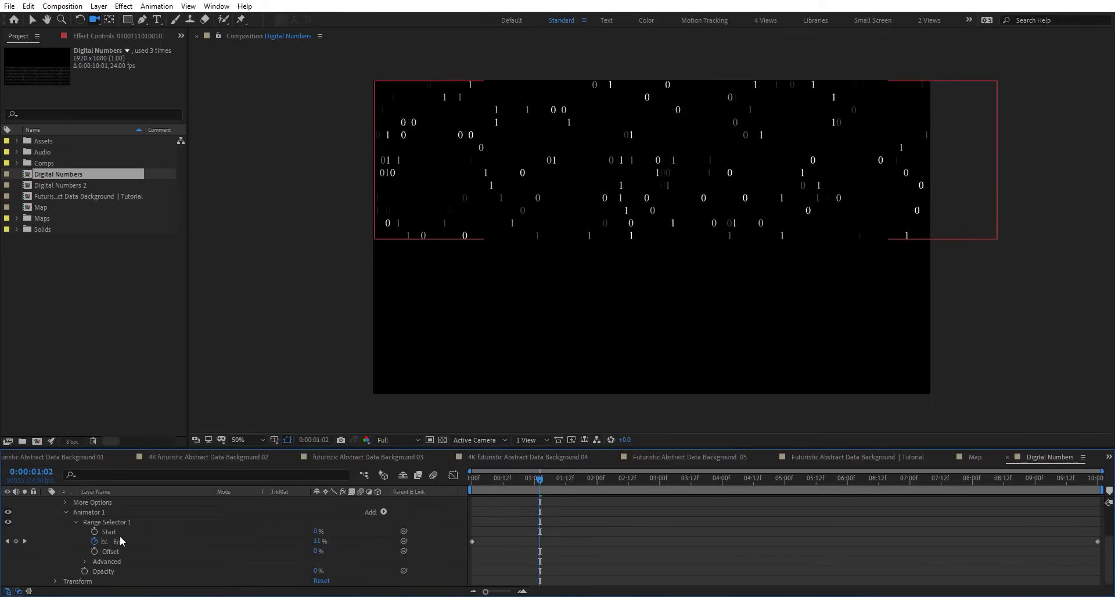
left_click(84, 561)
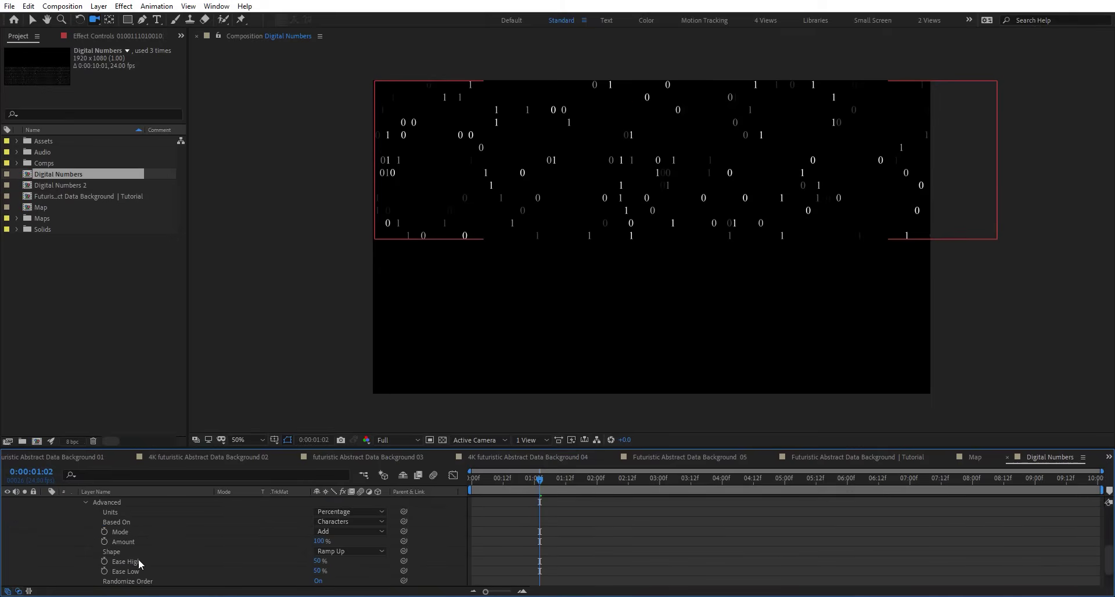
Try the Square shape in the second text layer's Range Selector, and return the shape to Ramp Up
left_click(364, 548)
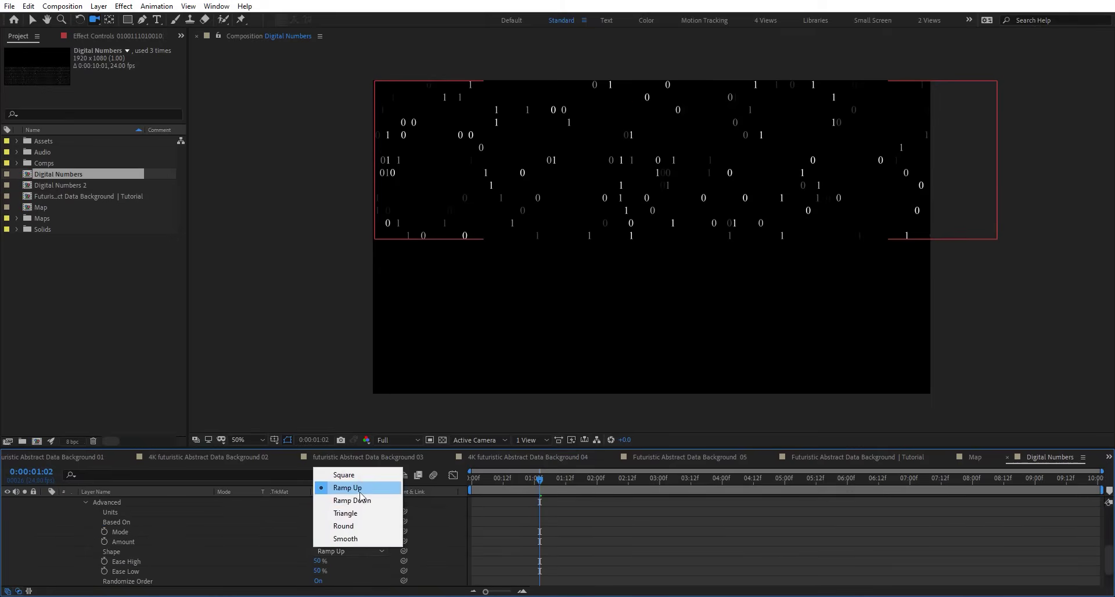
left_click(342, 473)
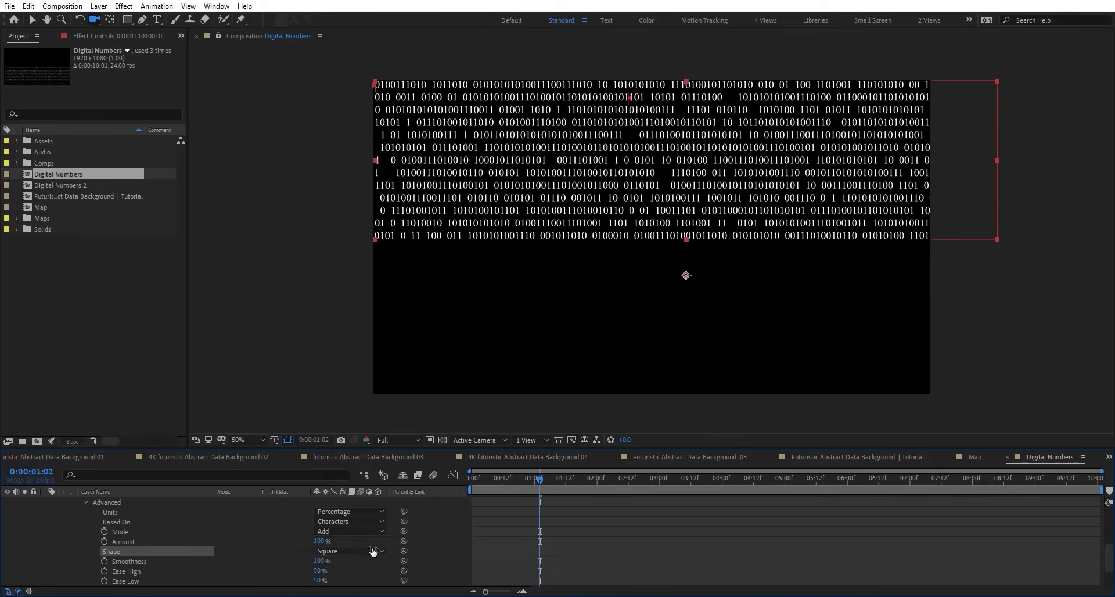
left_click(374, 551)
left_click(383, 487)
Collapse and unsolo the second text layer, and scrub through the digit animation to check how the numbers fill in
left_click_drag(550, 485, 714, 487)
left_click_drag(519, 496, 864, 485)
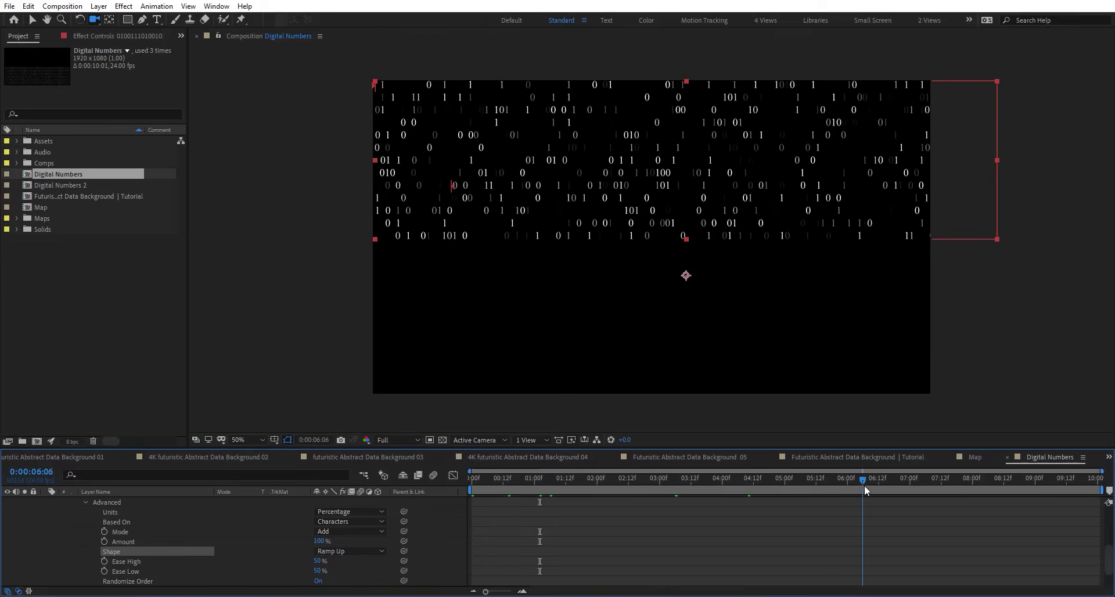
scroll(37, 515, "up", 4)
left_click(48, 511)
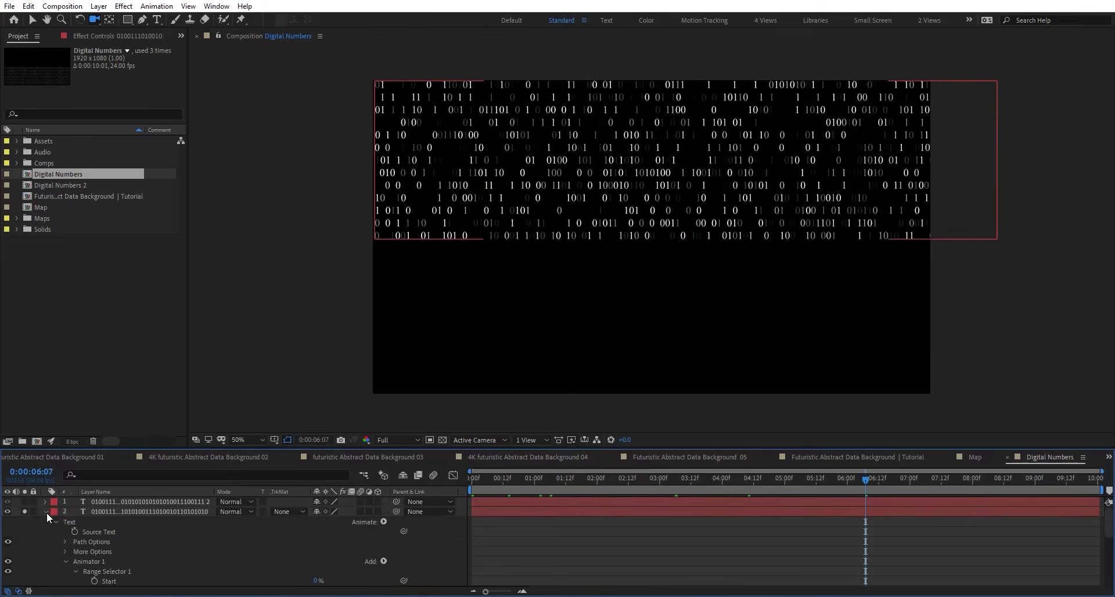
left_click(46, 511)
left_click_drag(827, 477, 1063, 480)
left_click_drag(912, 494, 891, 473)
Add the Digital Numbers composition to the Tutorial composition between the 3D disp and Gird layers, and scrub to about 0:00:03:16
left_click(845, 459)
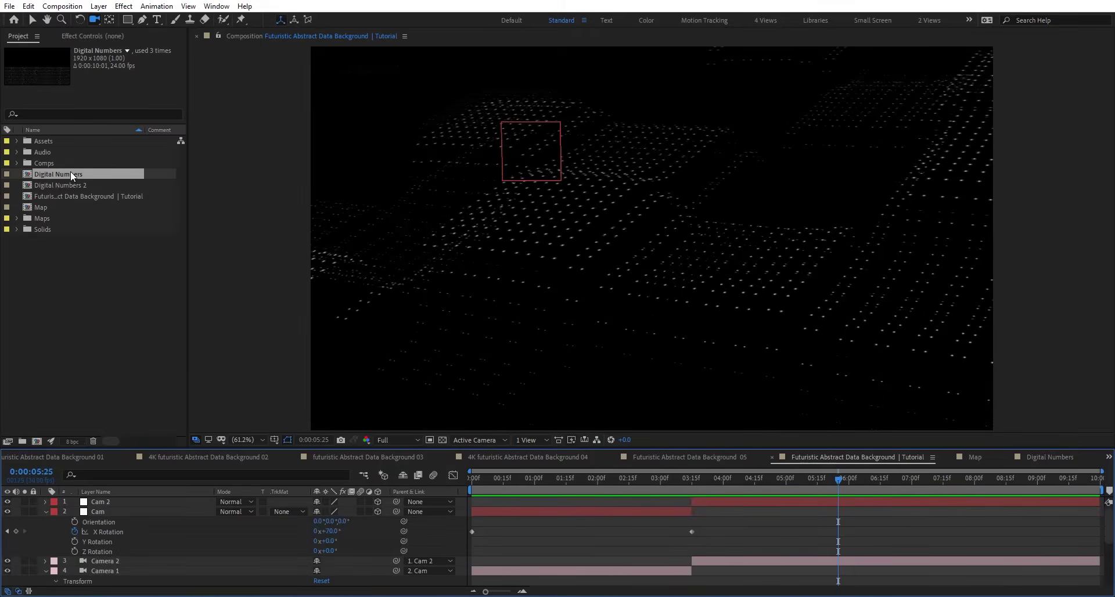
left_click_drag(71, 172, 112, 572)
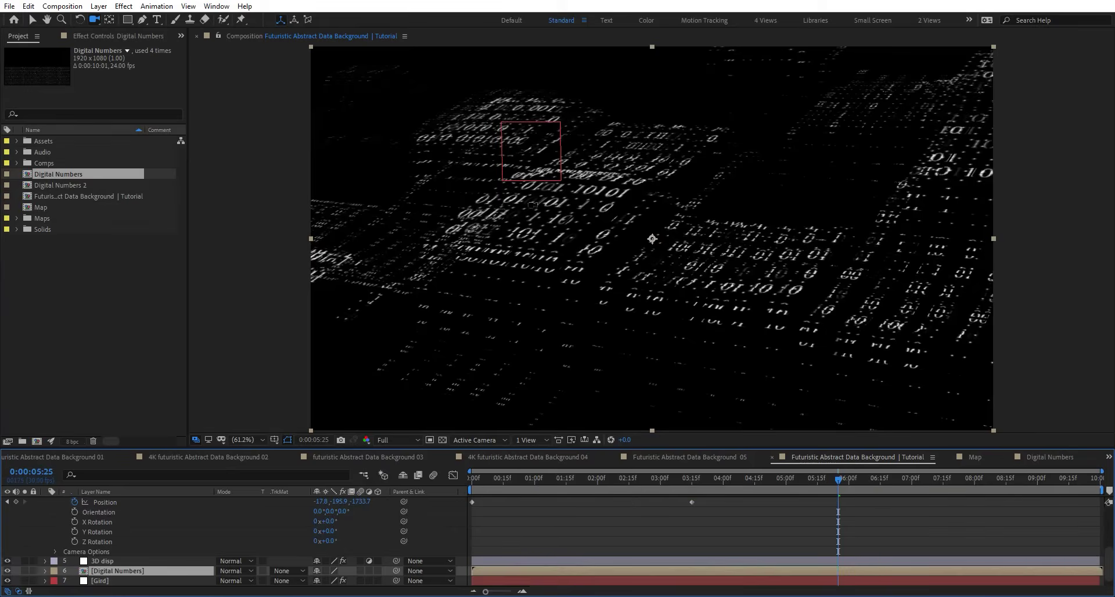
key("slash")
key("comma")
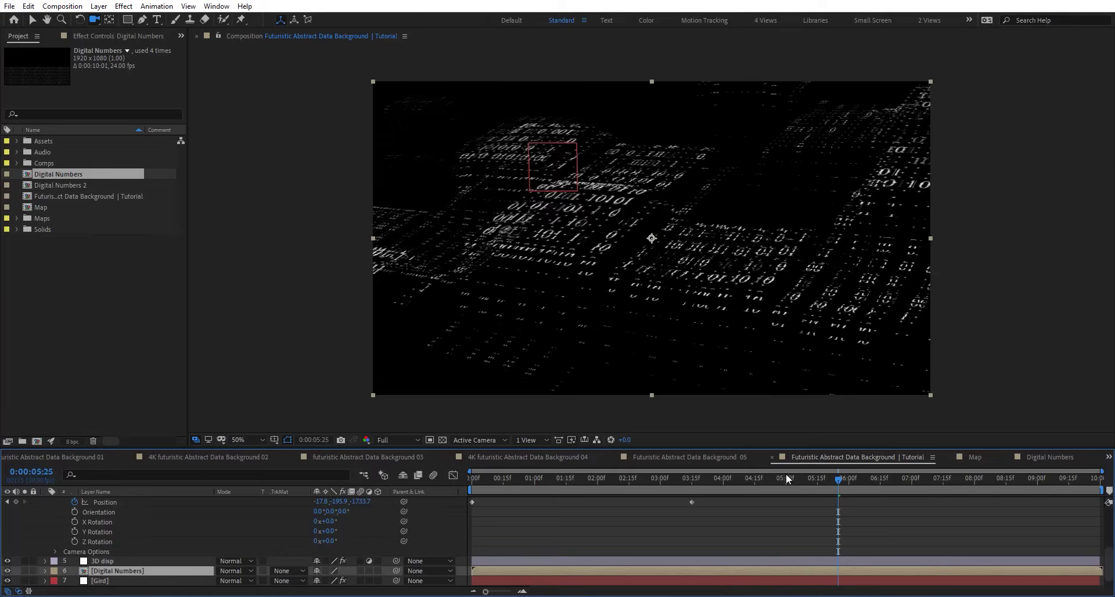
left_click_drag(761, 478, 692, 485)
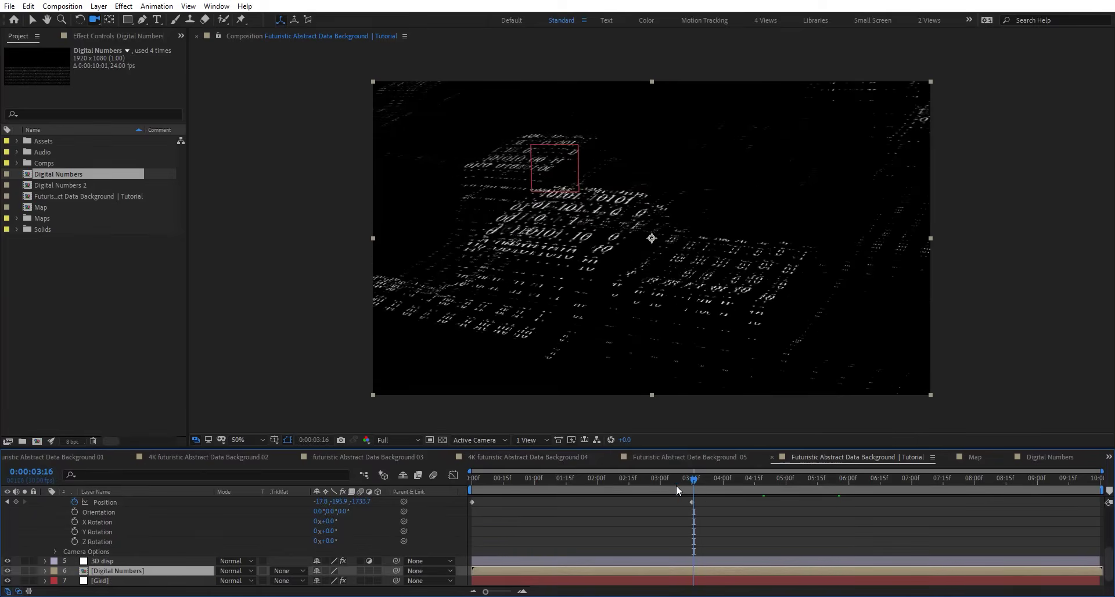
Open the Digital Numbers 2 composition, scrub through it, and examine its text layer's End and Position keyframes
left_click(82, 36)
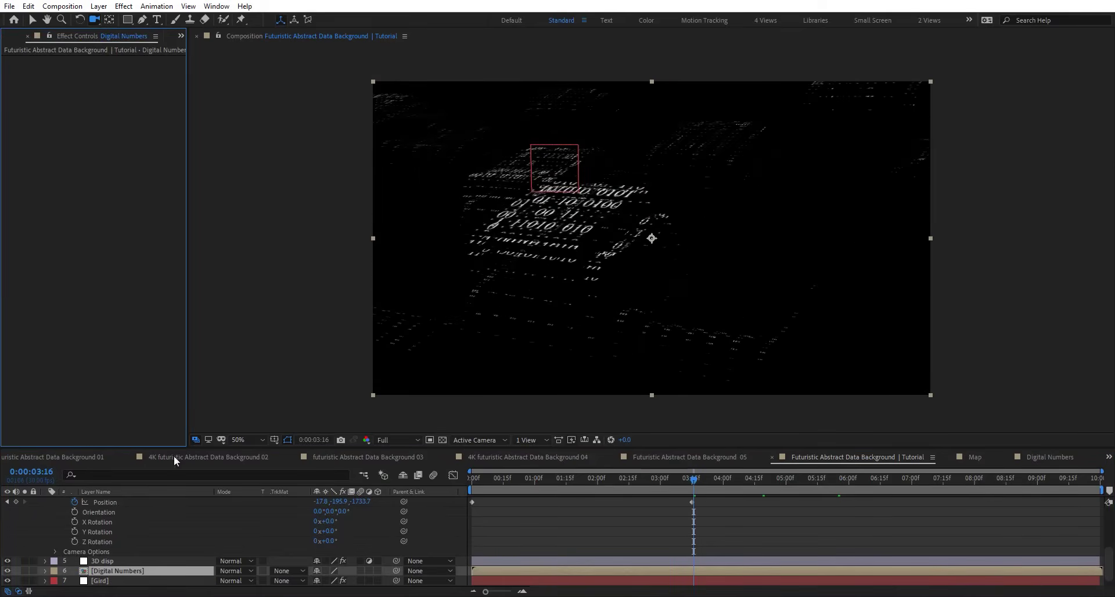
left_click(18, 36)
double_click(78, 185)
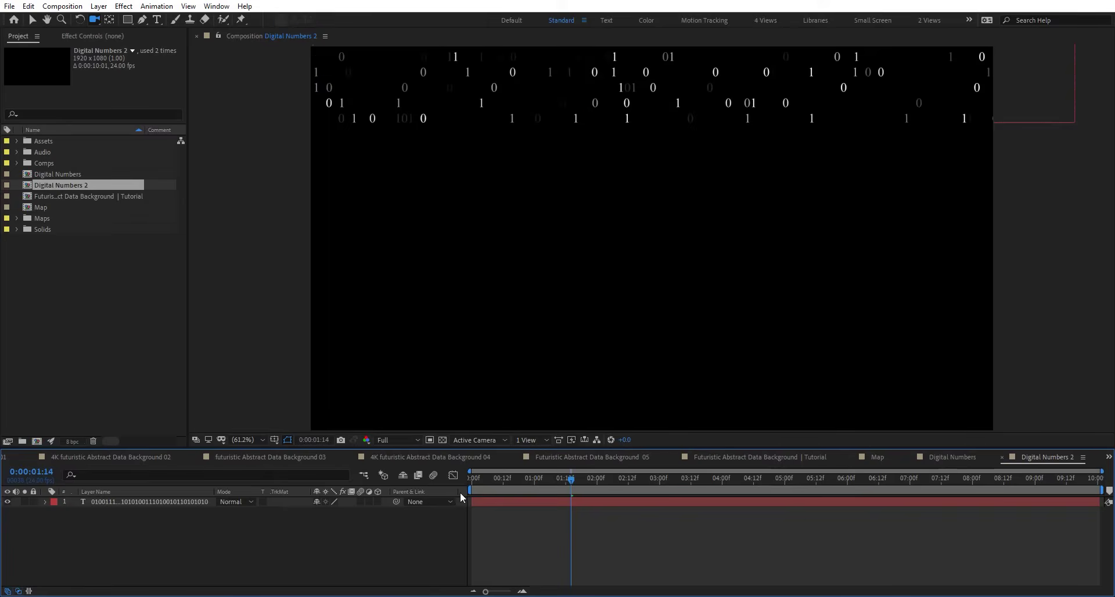
left_click(492, 503)
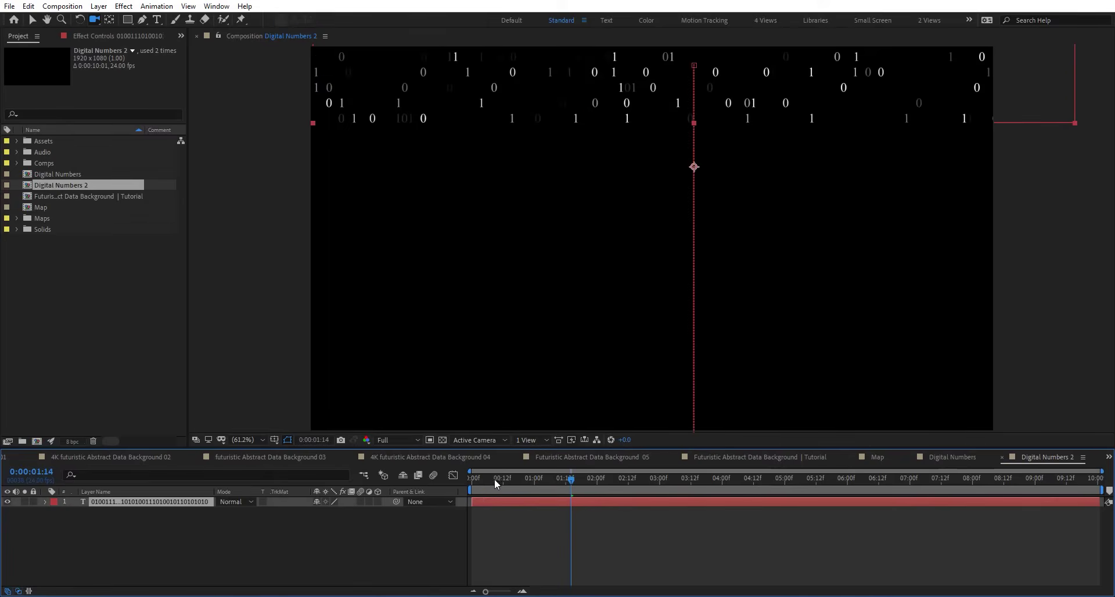
left_click_drag(493, 478, 935, 508)
key("u")
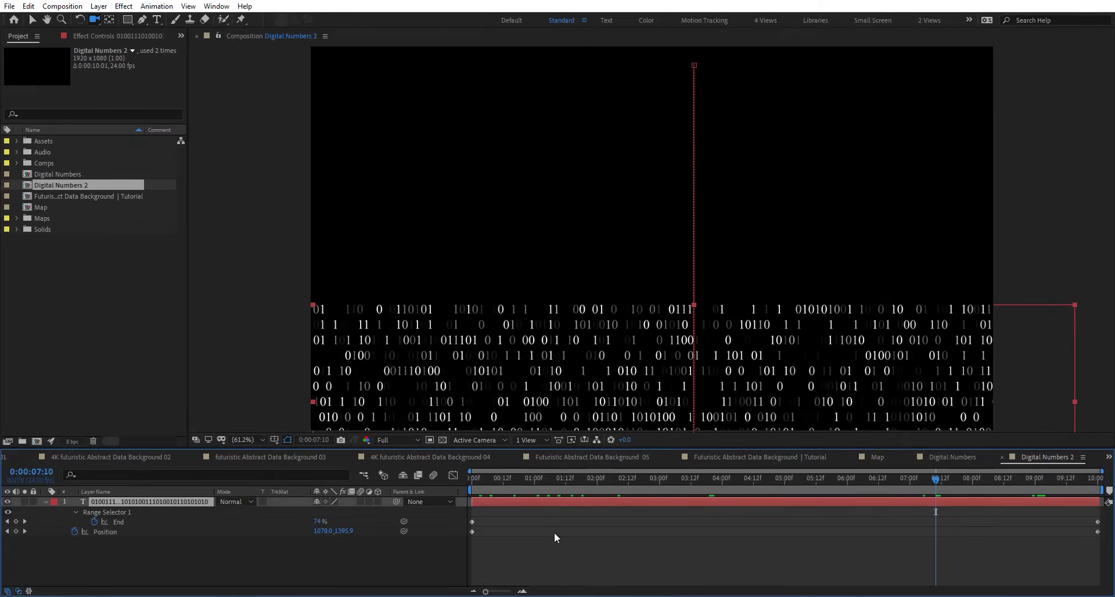
left_click(160, 533)
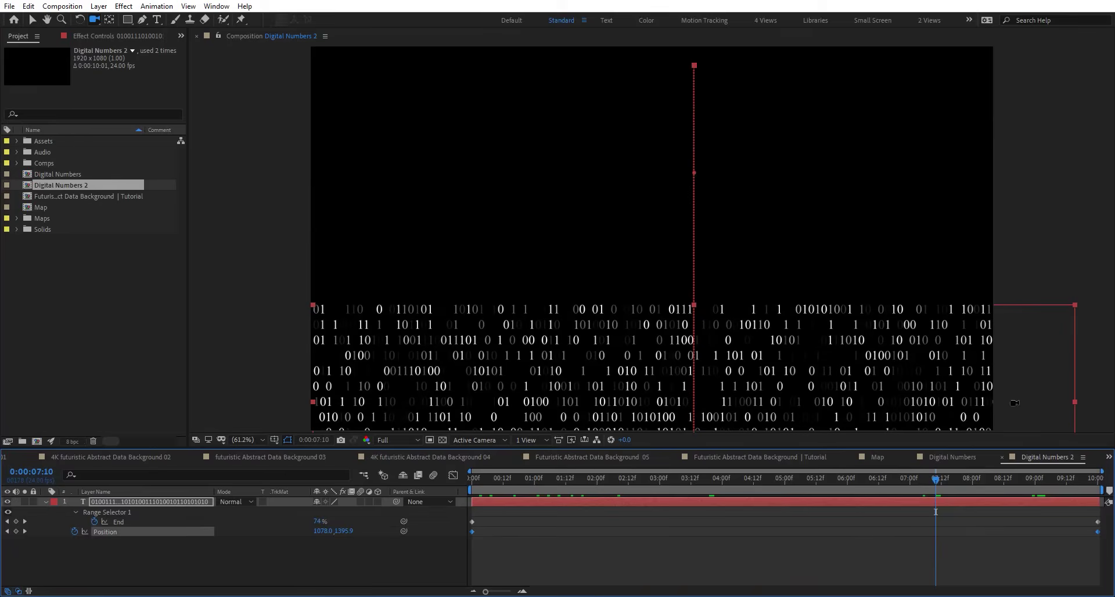
Close both digital number compositions and replace the Digital Numbers layer in the Tutorial composition with Digital Numbers 2
left_click(963, 458)
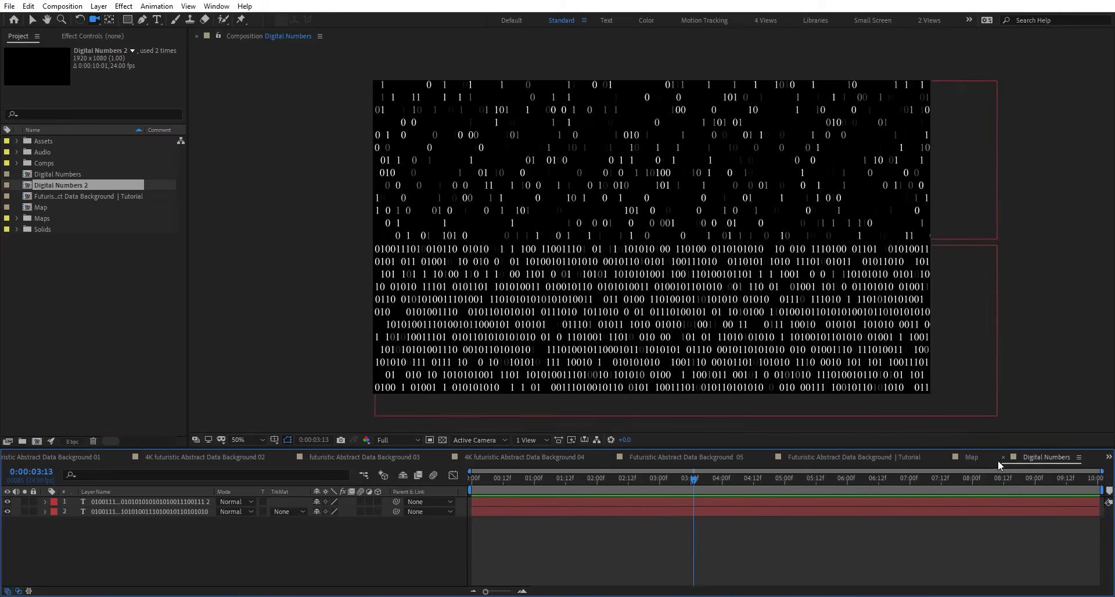
left_click(1002, 458)
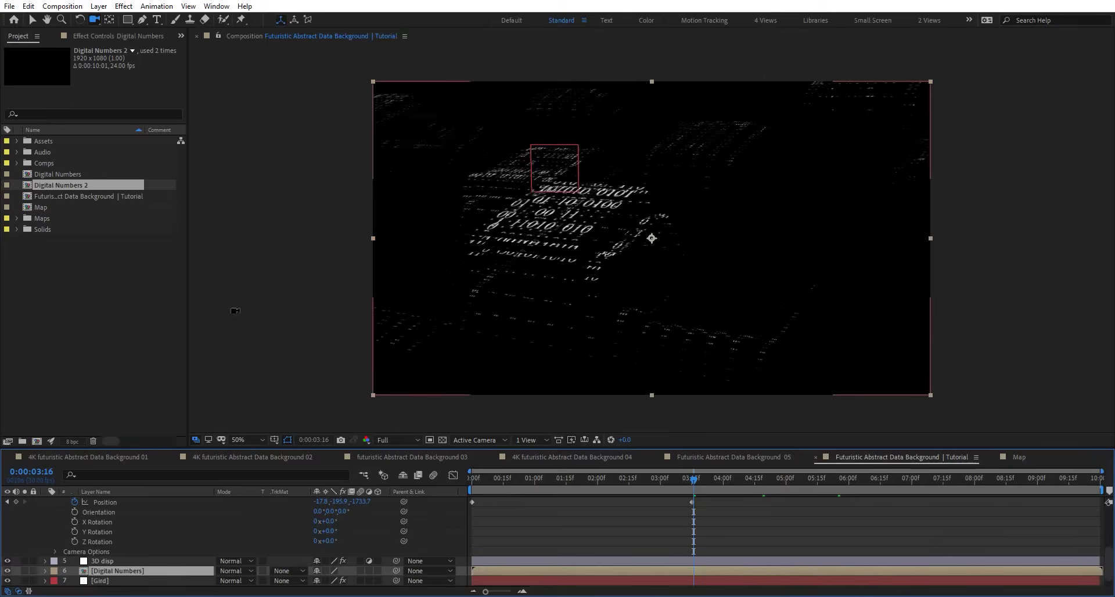
left_click_drag(80, 191, 171, 576)
Fit the composition in the viewer, play the animation from the start, and park the playhead at 0:00:03:14
key("Home")
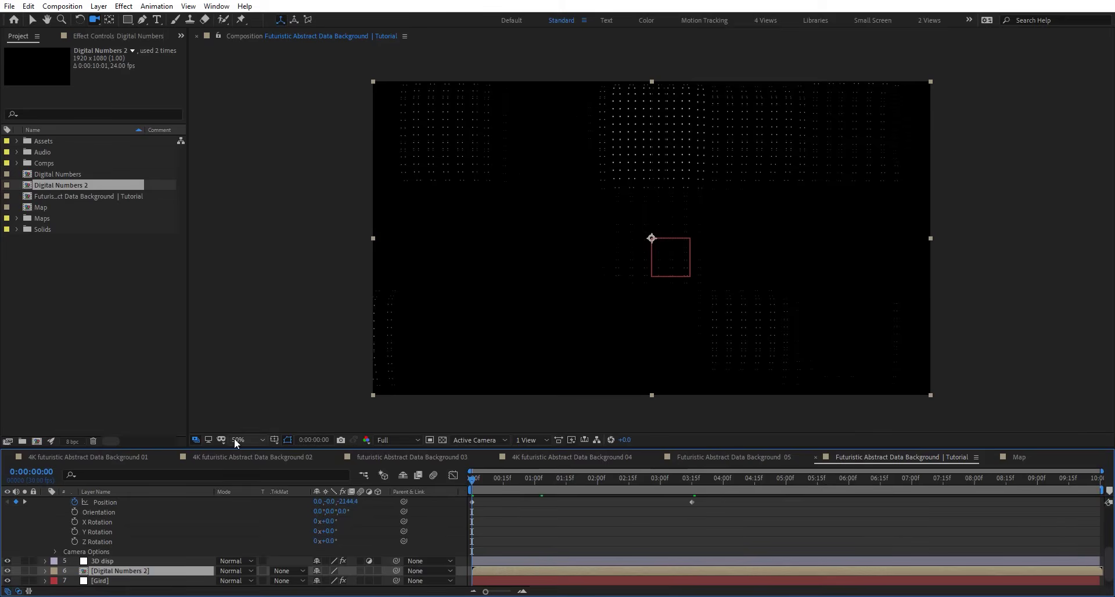
left_click(236, 441)
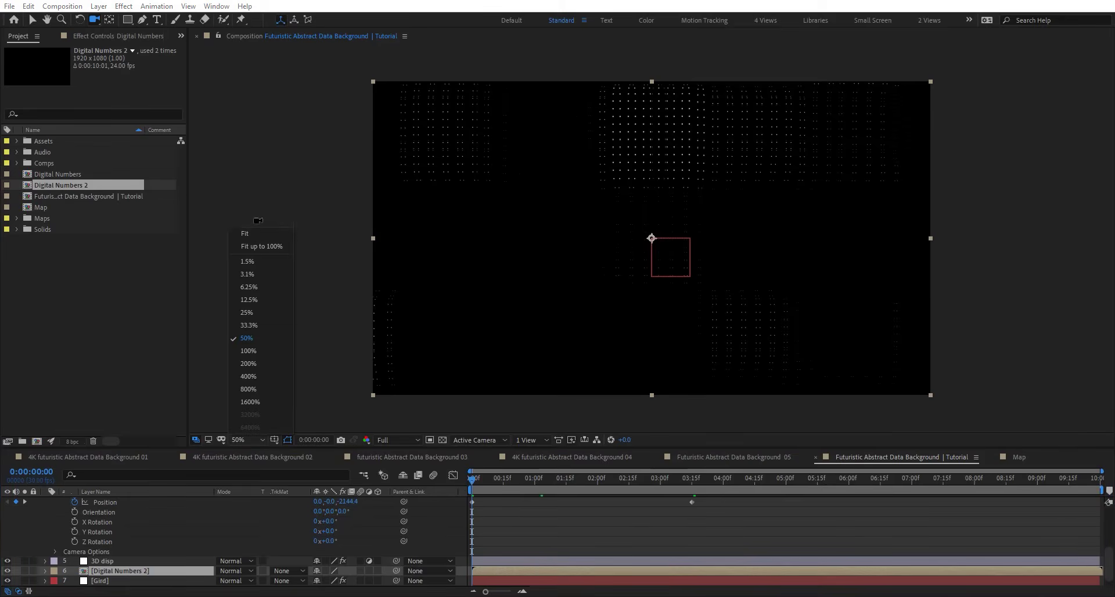
left_click(257, 234)
key("space")
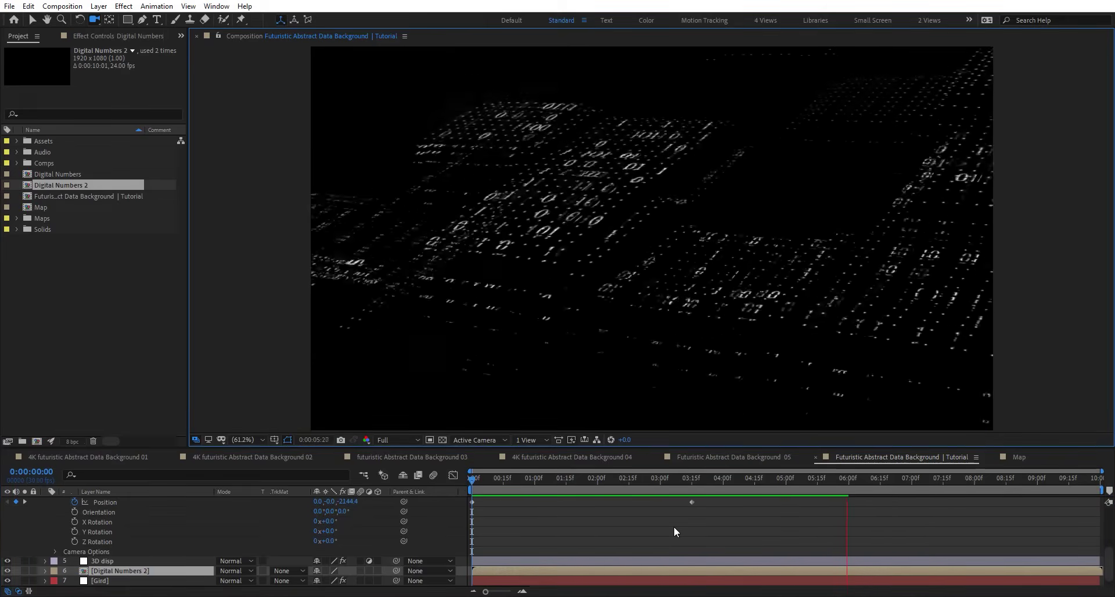
key("F3")
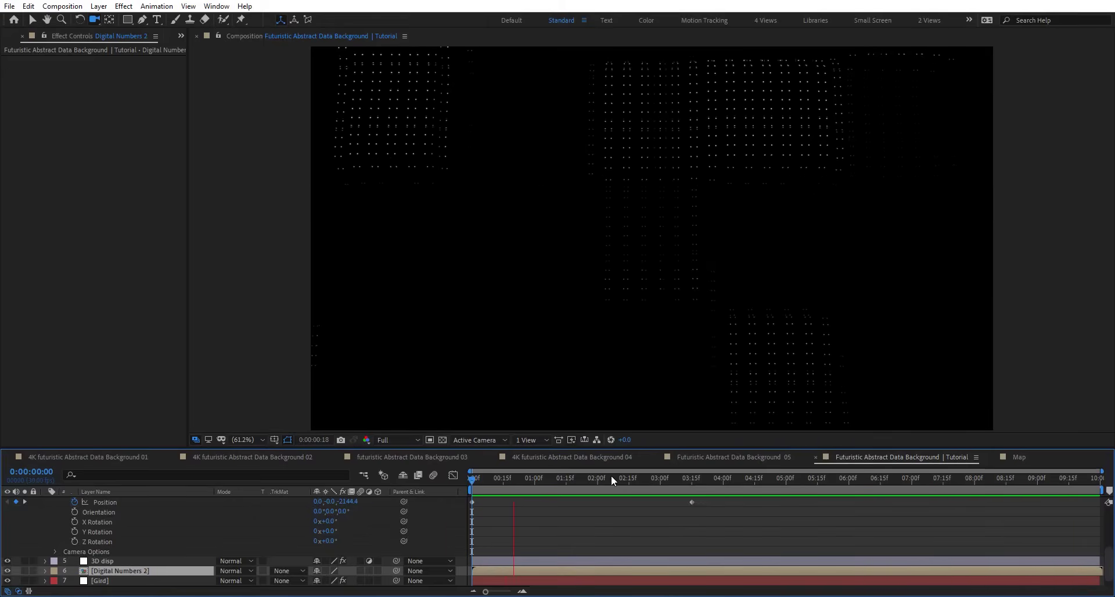
left_click_drag(611, 475, 792, 478)
key("j")
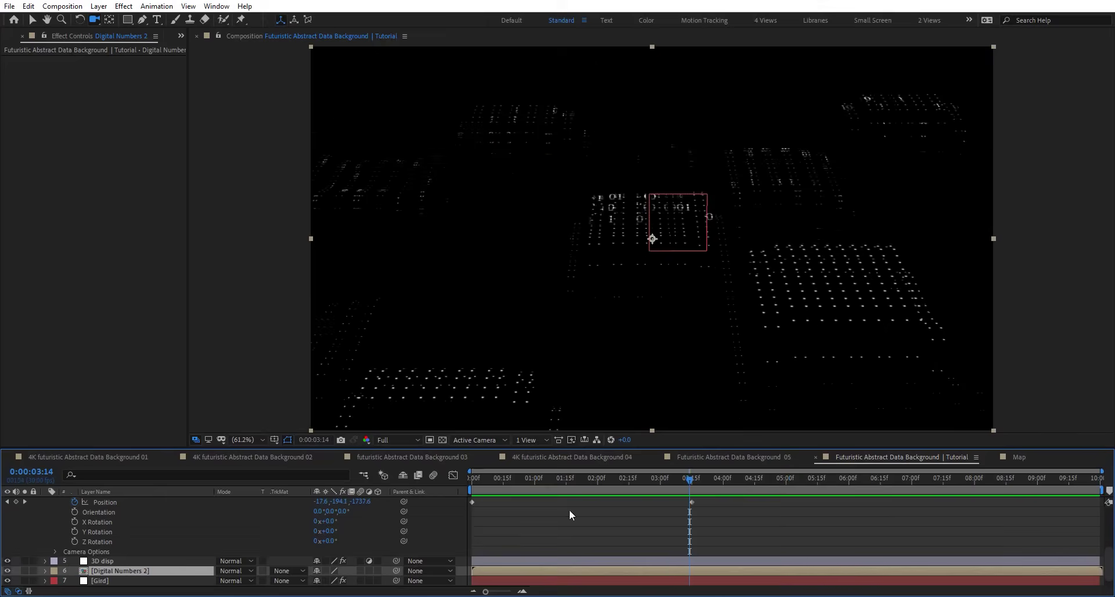
Collapse the expanded Cam and Camera 1 layers, and add an adjustment layer named GLow above Cam 2
scroll(152, 525, "up", 3)
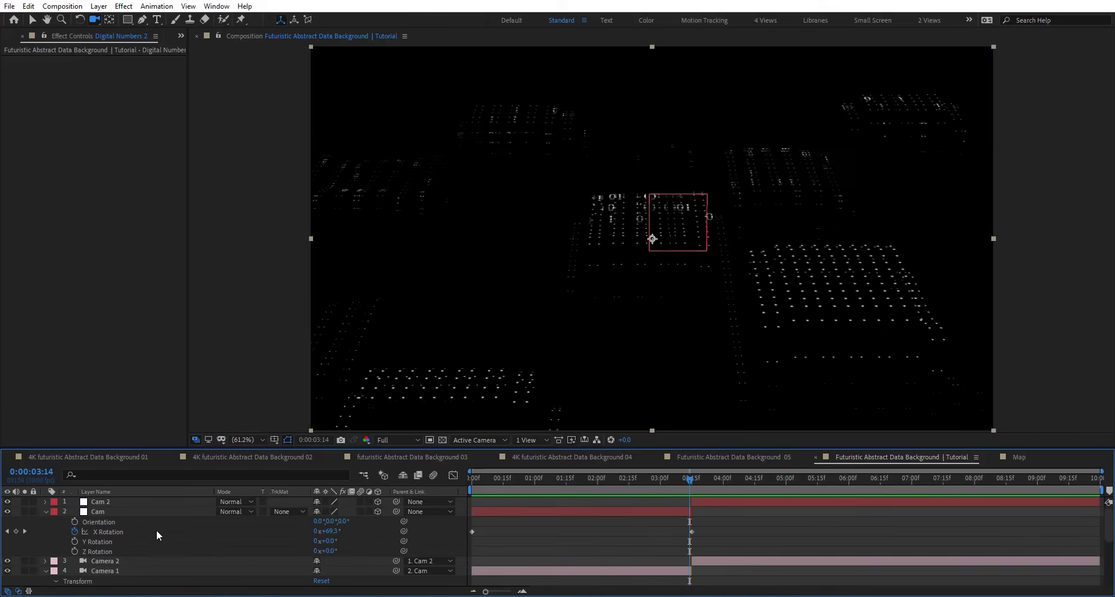
left_click(45, 511)
left_click(45, 530)
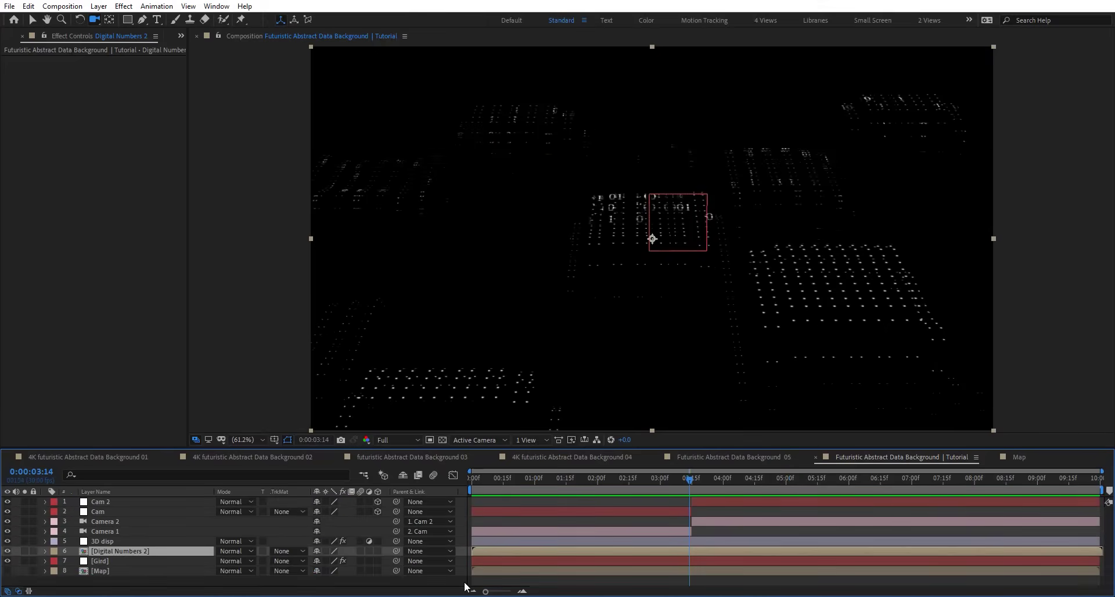
left_click(148, 502)
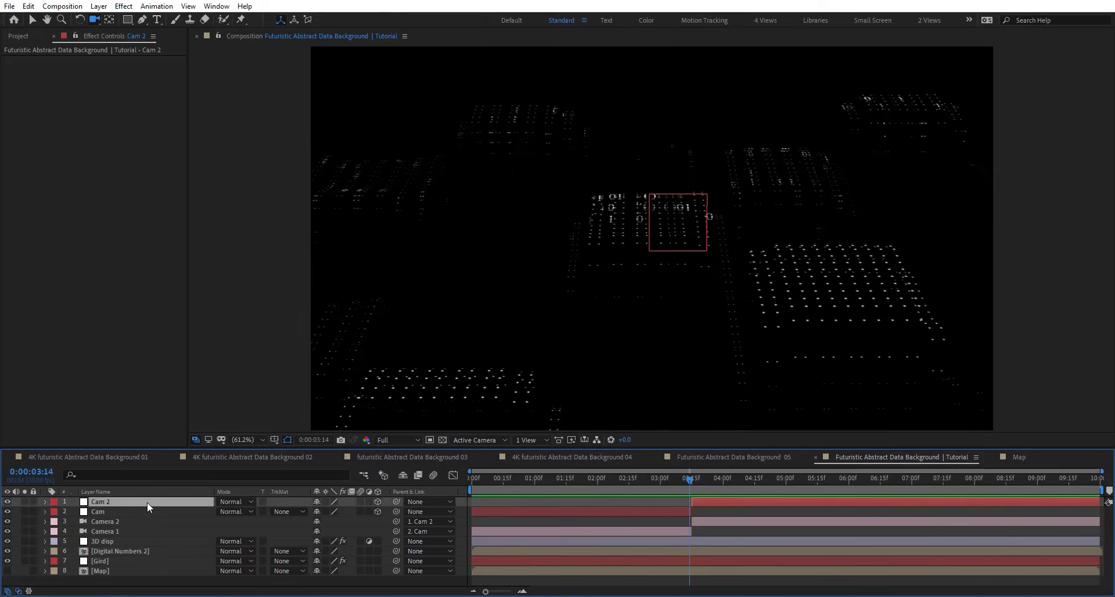
key("ctrl+alt+y")
key("Return")
type("GLow")
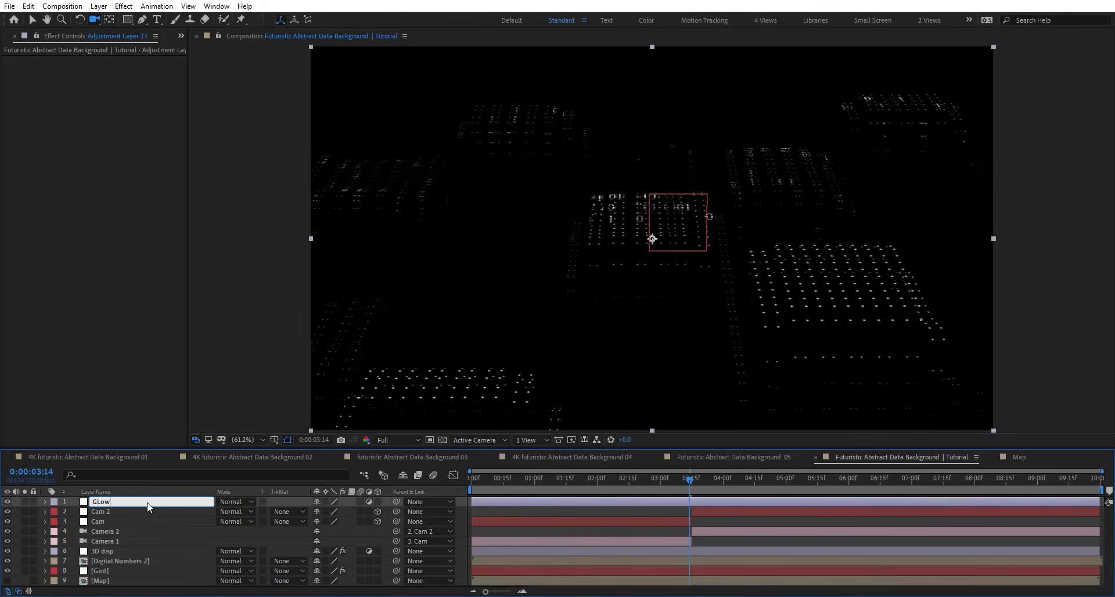
key("Return")
Apply the Glow effect to the GLow adjustment layer
key("ctrl+space")
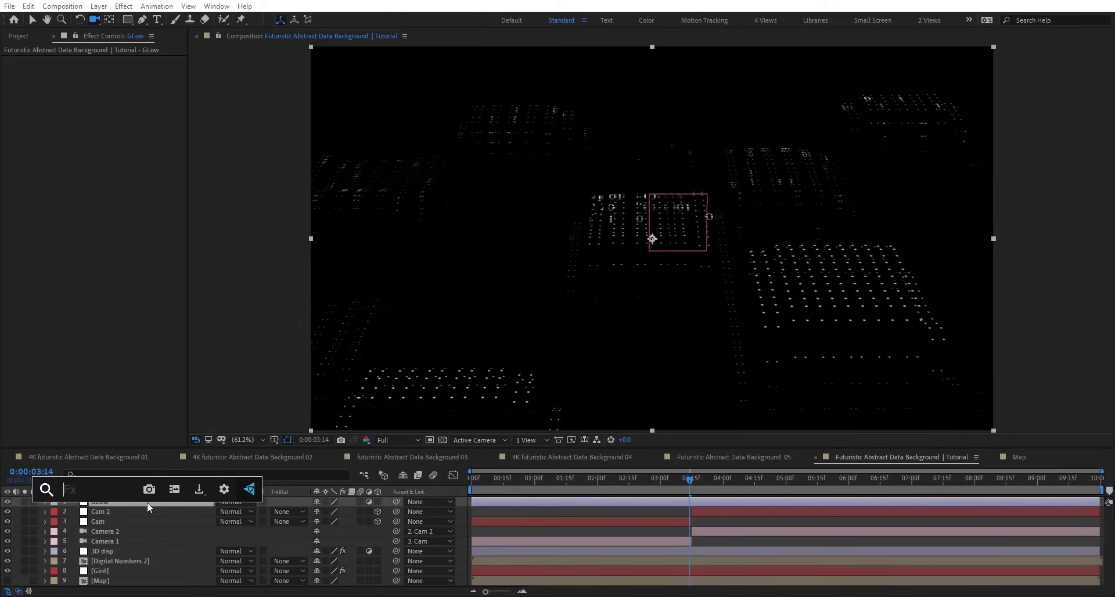
type("glow")
key("Return")
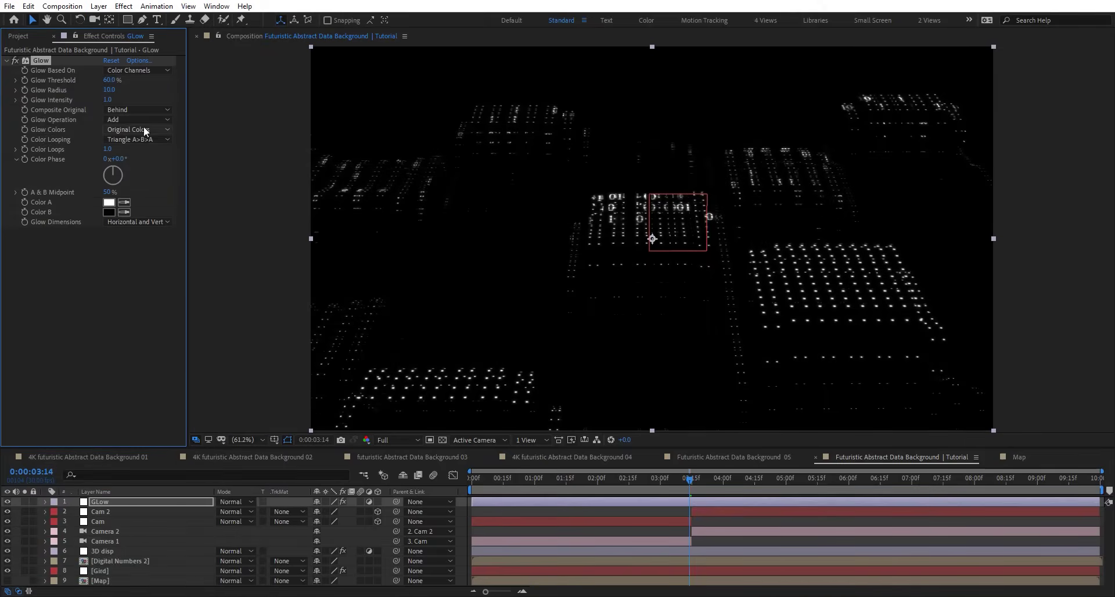
Duplicate the Glow effect on the GLow layer and set the duplicate's Glow Radius to 50
key("ctrl+d")
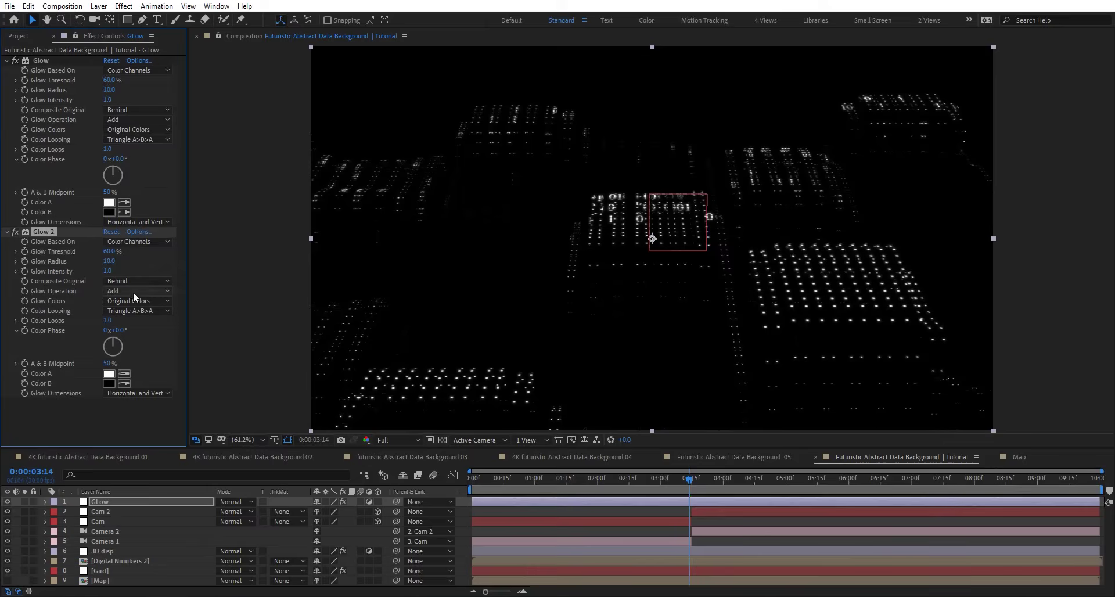
left_click(109, 262)
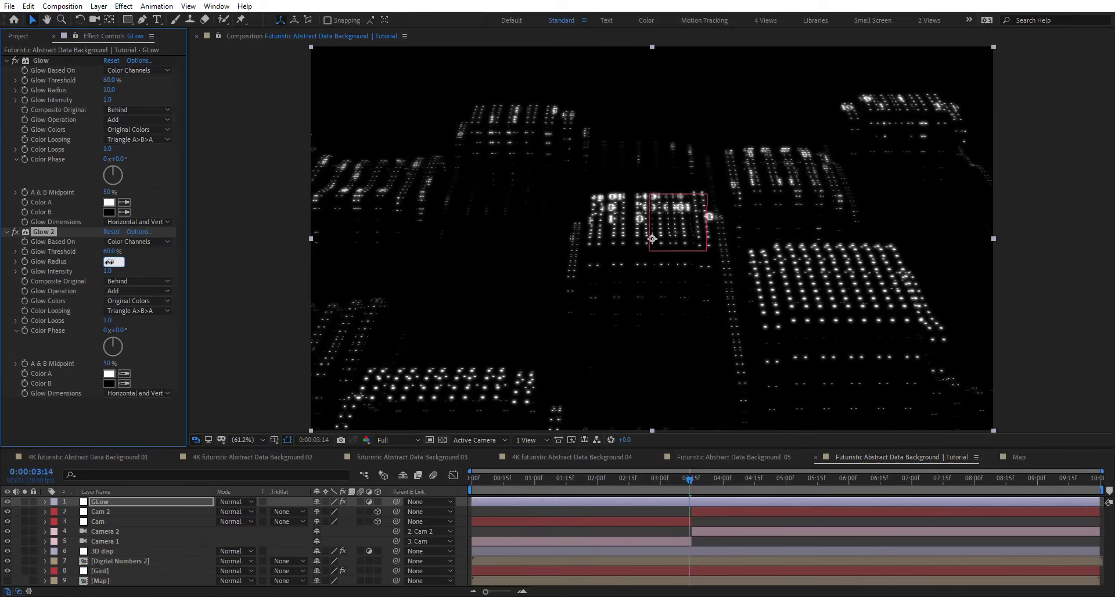
type("50")
key("Return")
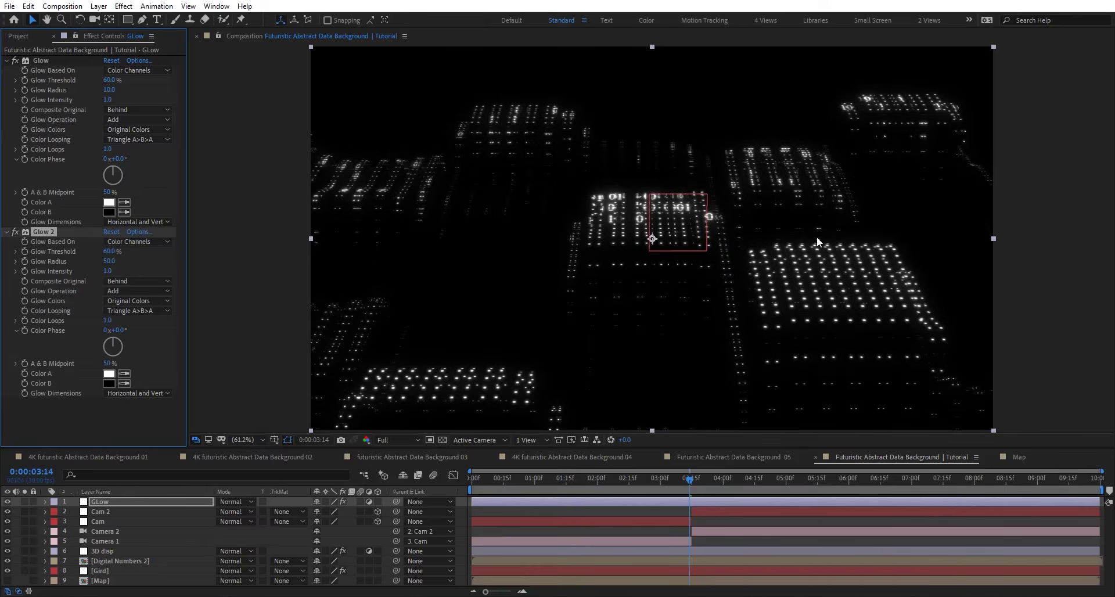
Duplicate the GLow adjustment layer with both of its Glow effects
scroll(816, 235, "up", 2)
scroll(799, 238, "down", 3)
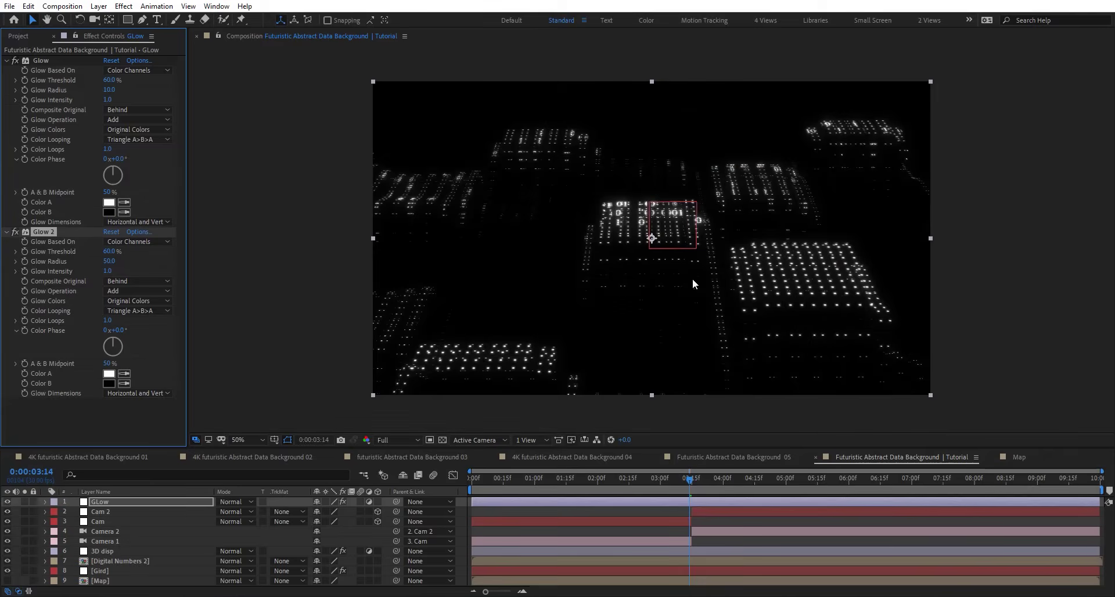
left_click(111, 502)
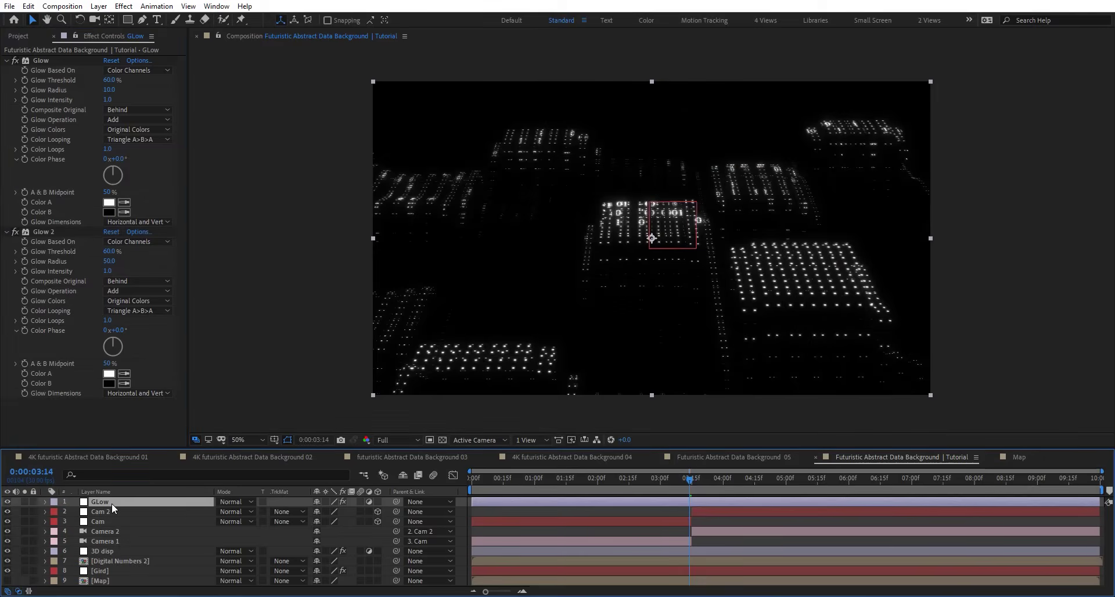
key("ctrl+d")
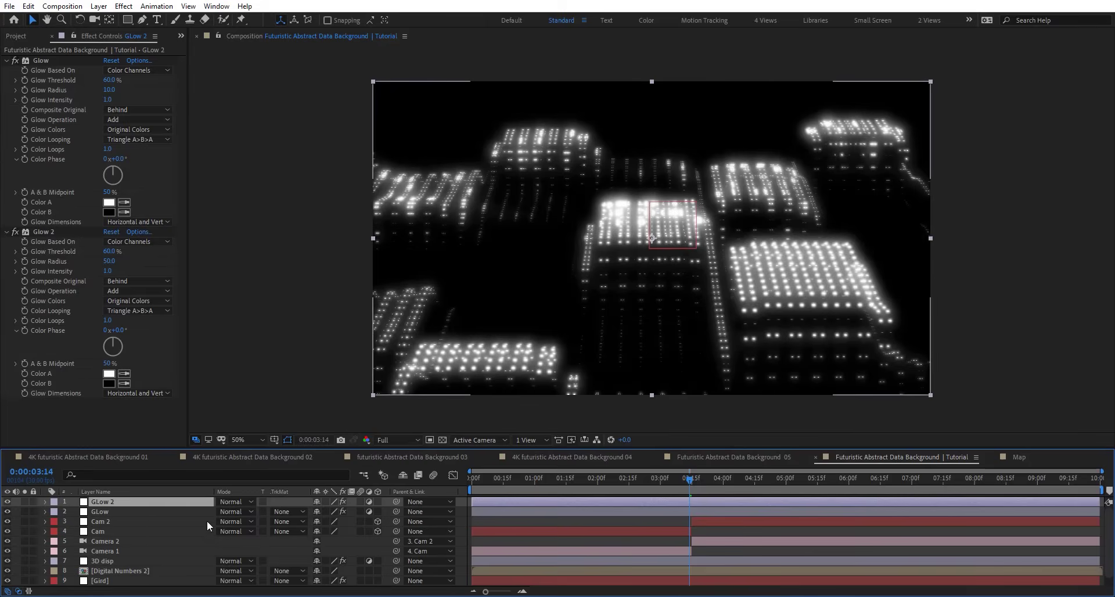
Set the GLow 2 layer's blending mode to Add and delete its Glow effect with the radius of 10
left_click(242, 503)
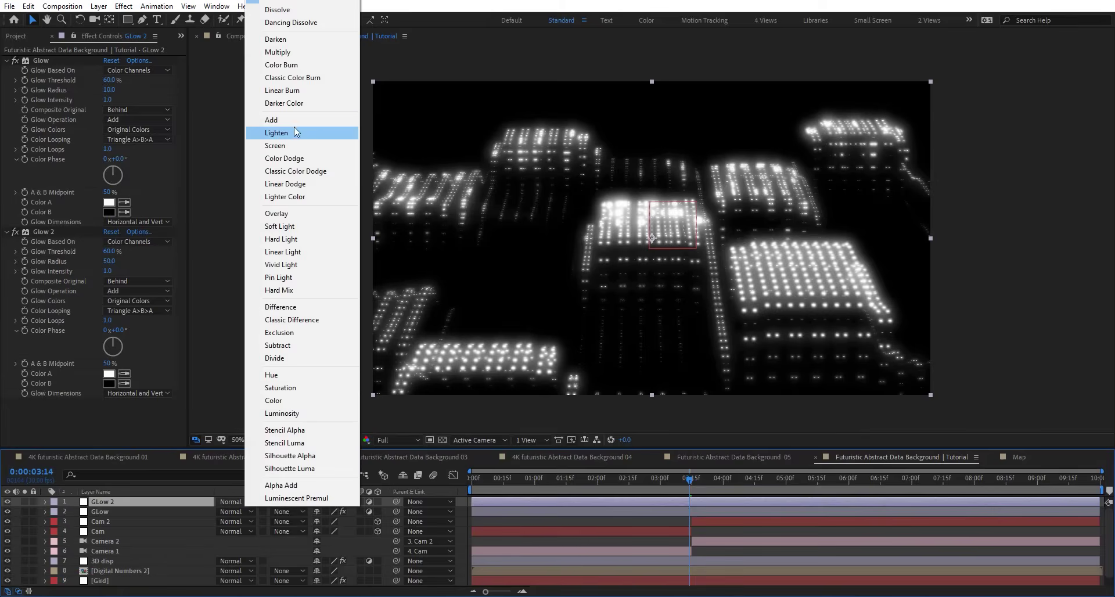
left_click(273, 120)
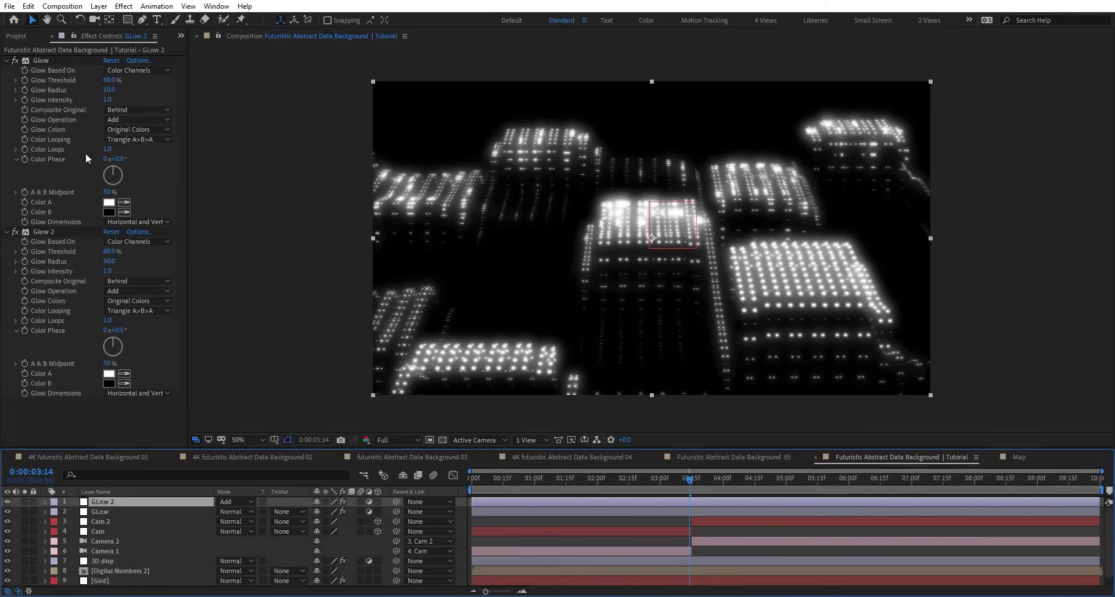
left_click(37, 60)
key("Delete")
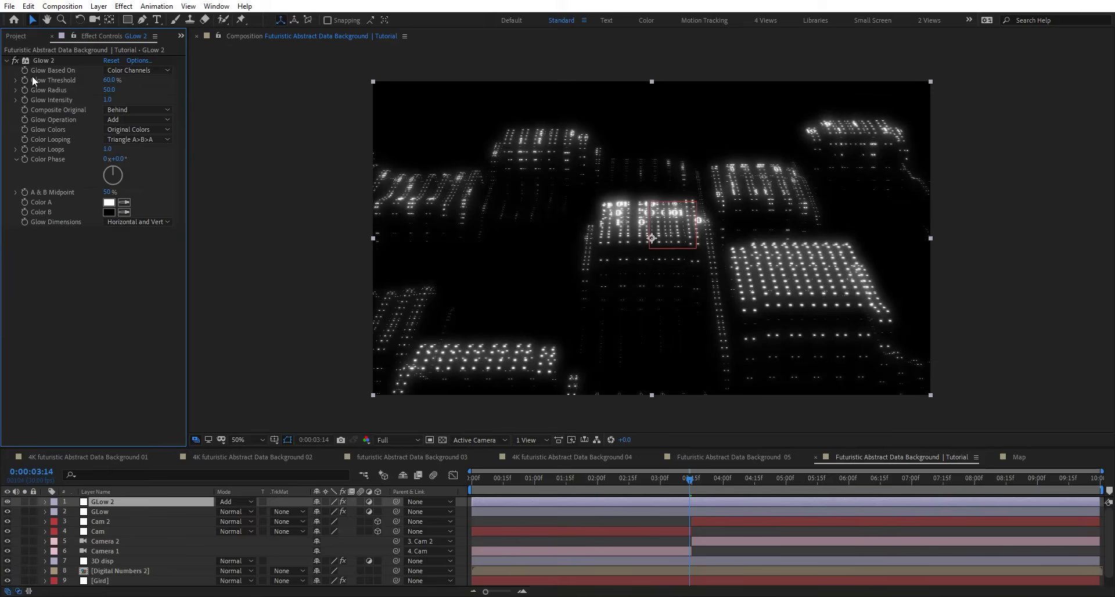
Compare the image with and without the GLow 2 layer and lower that layer's opacity to 60%
left_click(7, 502)
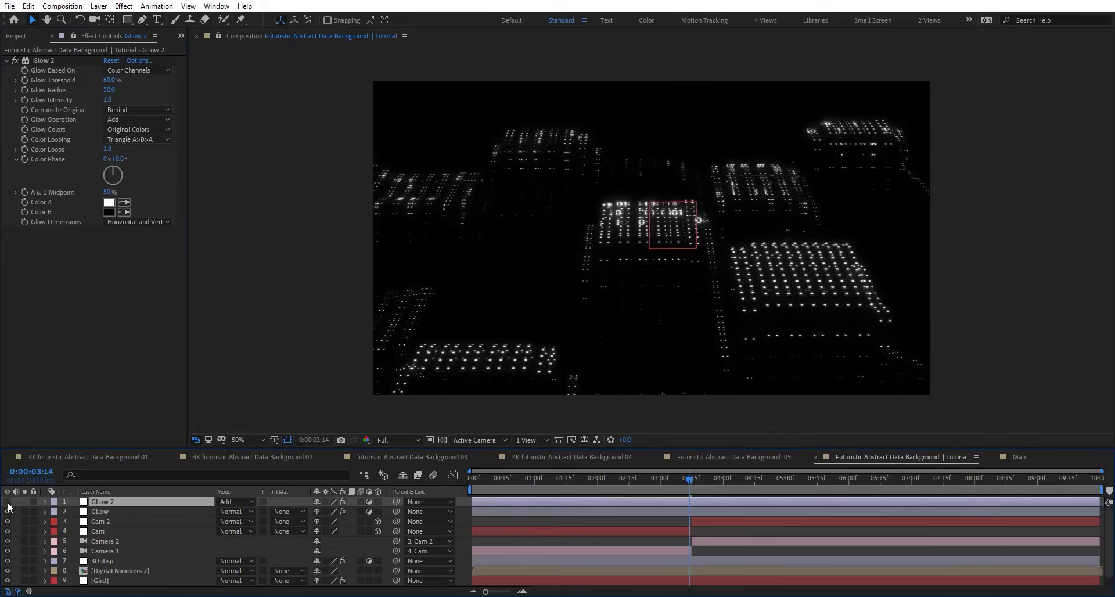
left_click(7, 502)
key("t")
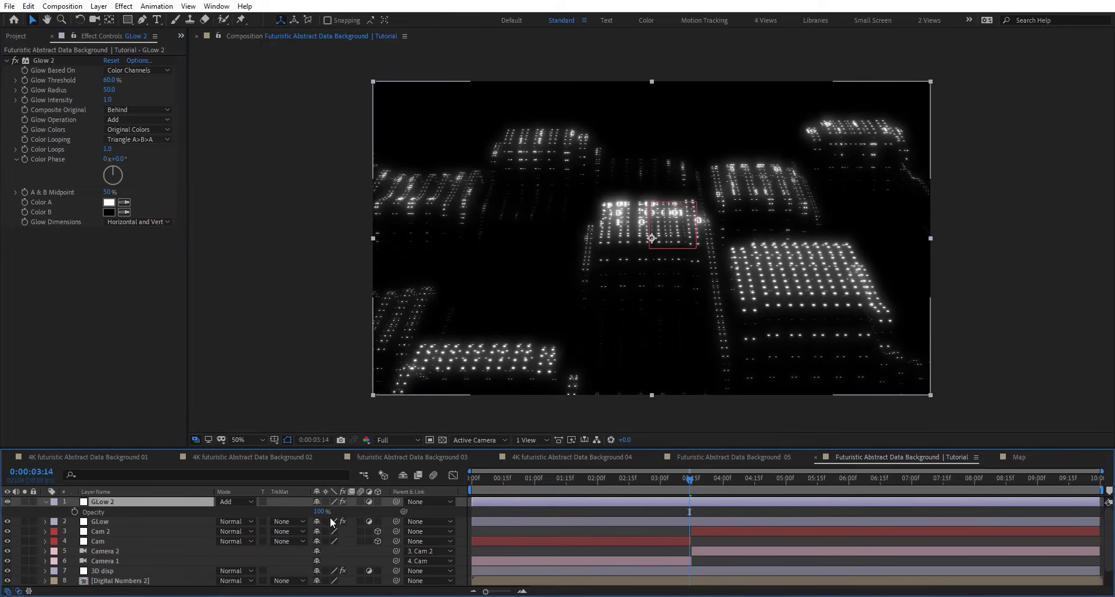
left_click_drag(319, 511, 300, 513)
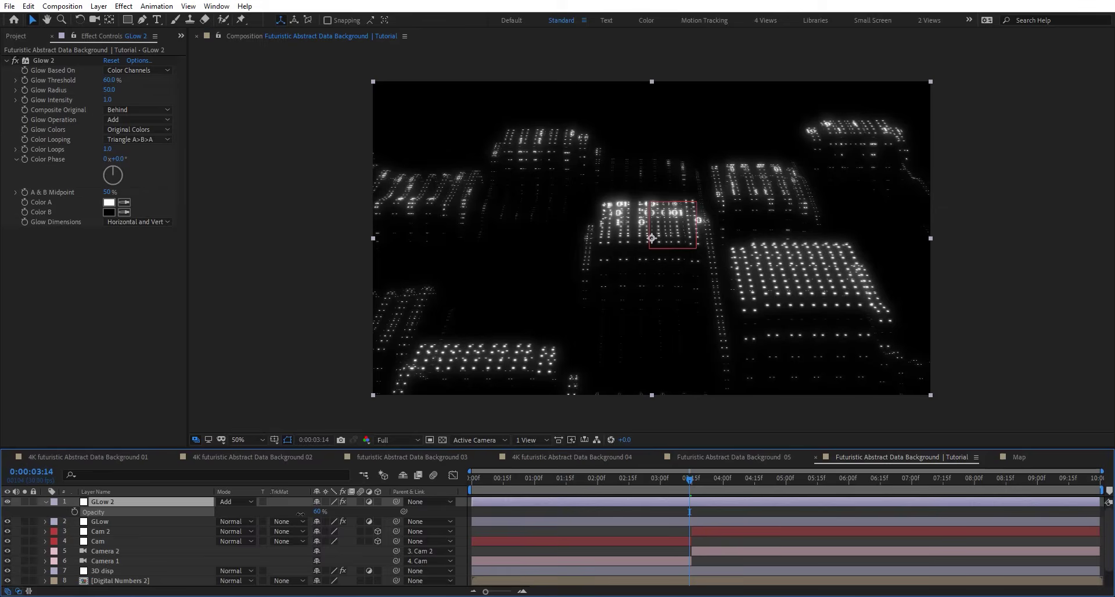
left_click(45, 501)
Add an adjustment layer above GLow 2 and name it DOF
key("ctrl+alt+y")
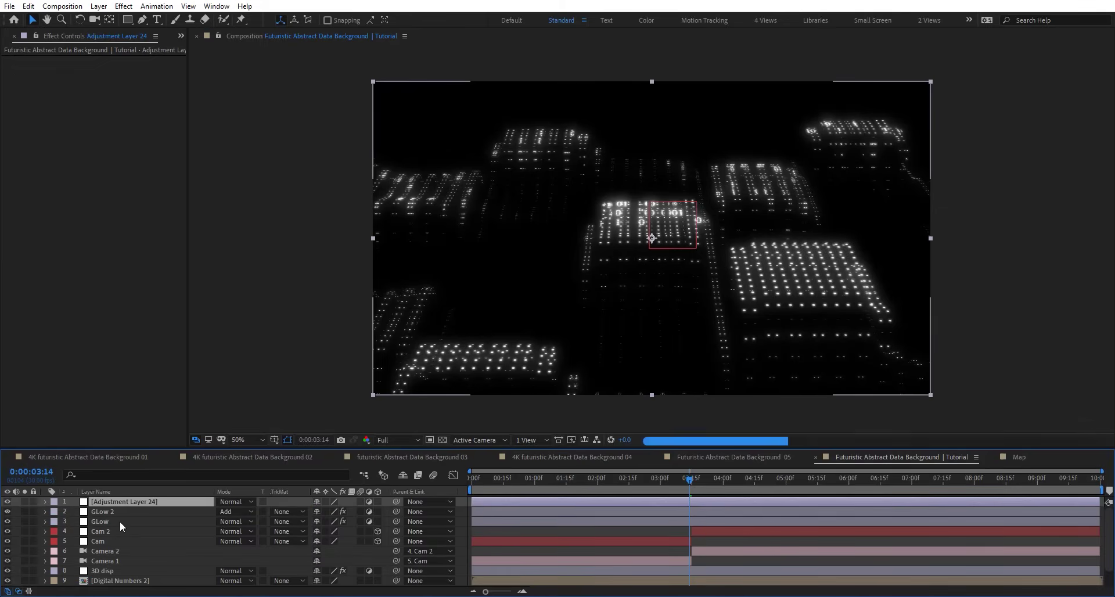
key("Return")
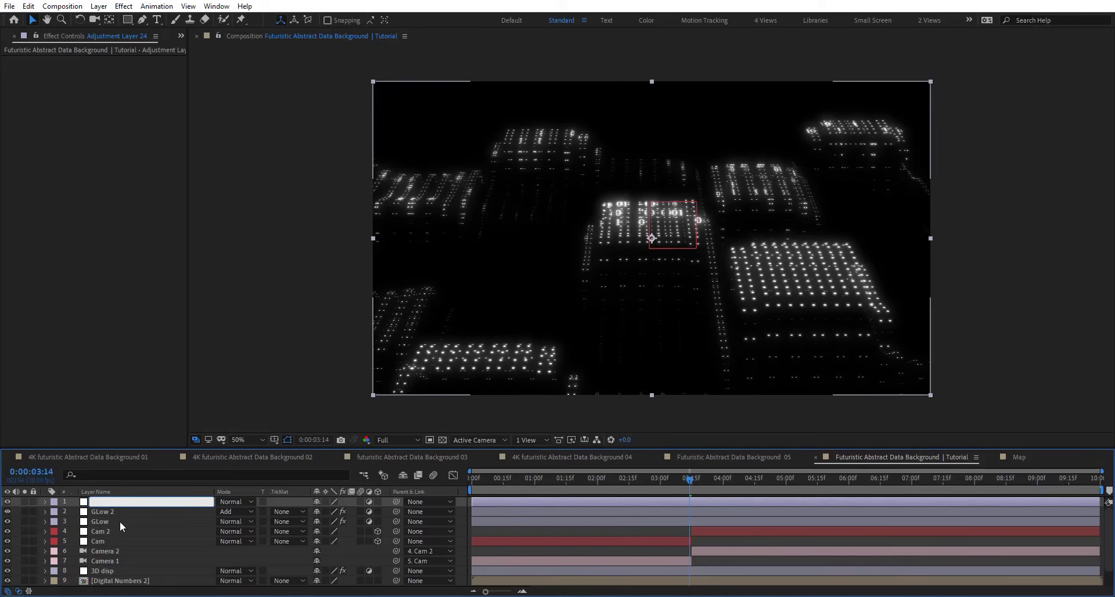
type("DOF")
key("Return")
Apply the Camera Lens Blur effect to the DOF adjustment layer
key("ctrl+space")
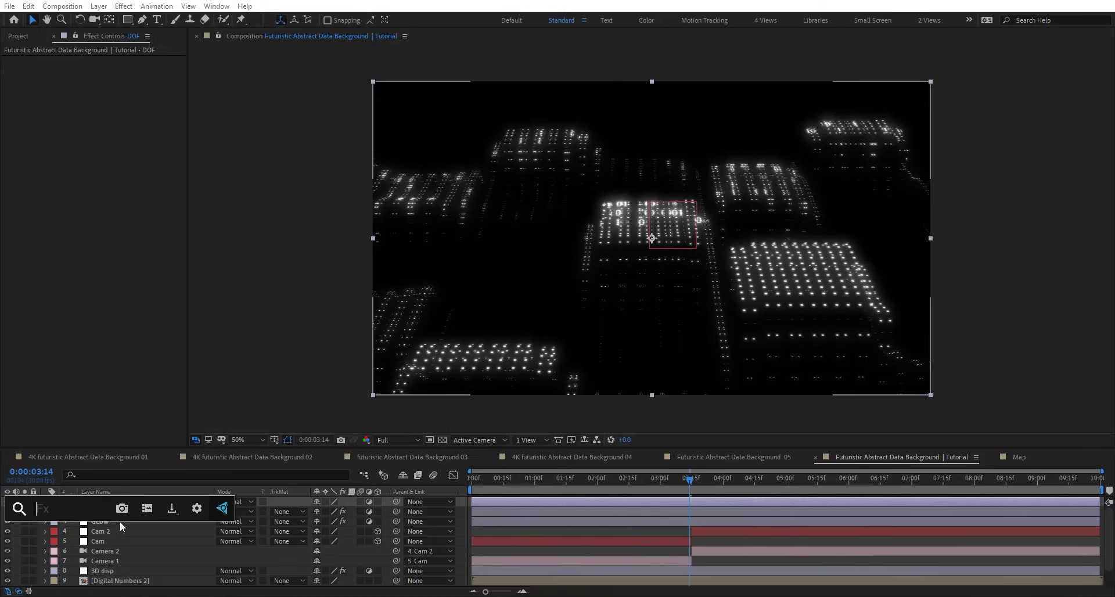
type("cam")
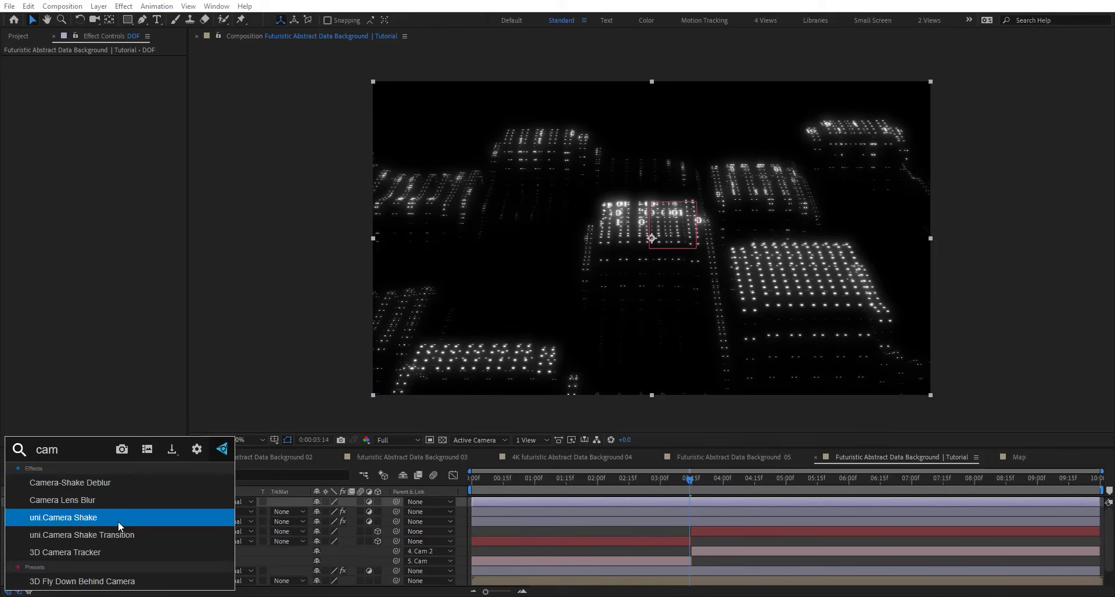
left_click(96, 502)
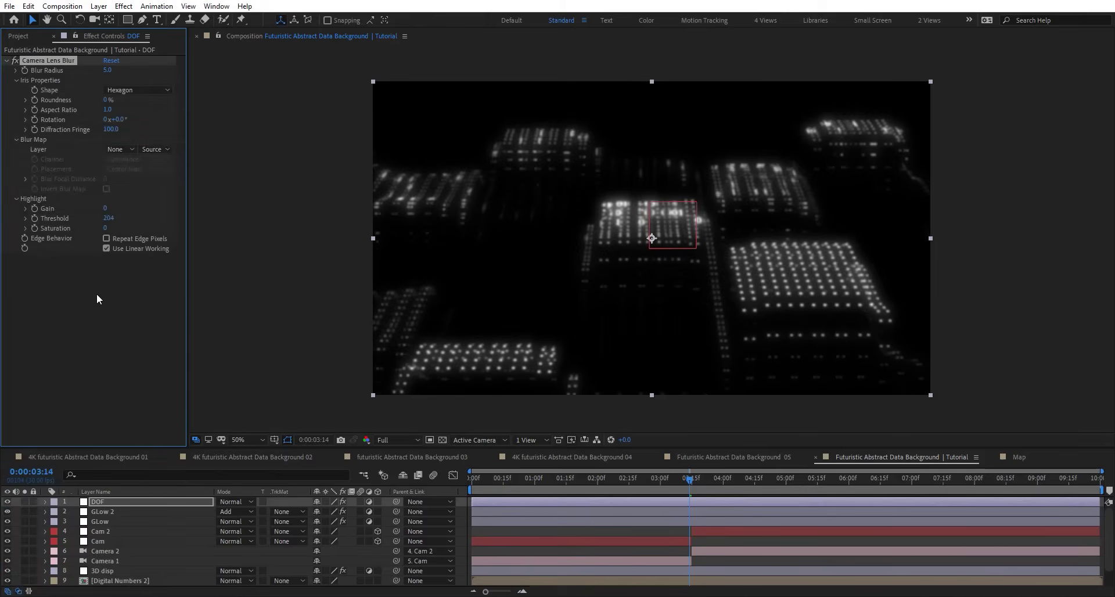
Inspect the blur up close, fit the composition in the viewer, and use the Map layer as the blur map
key("period")
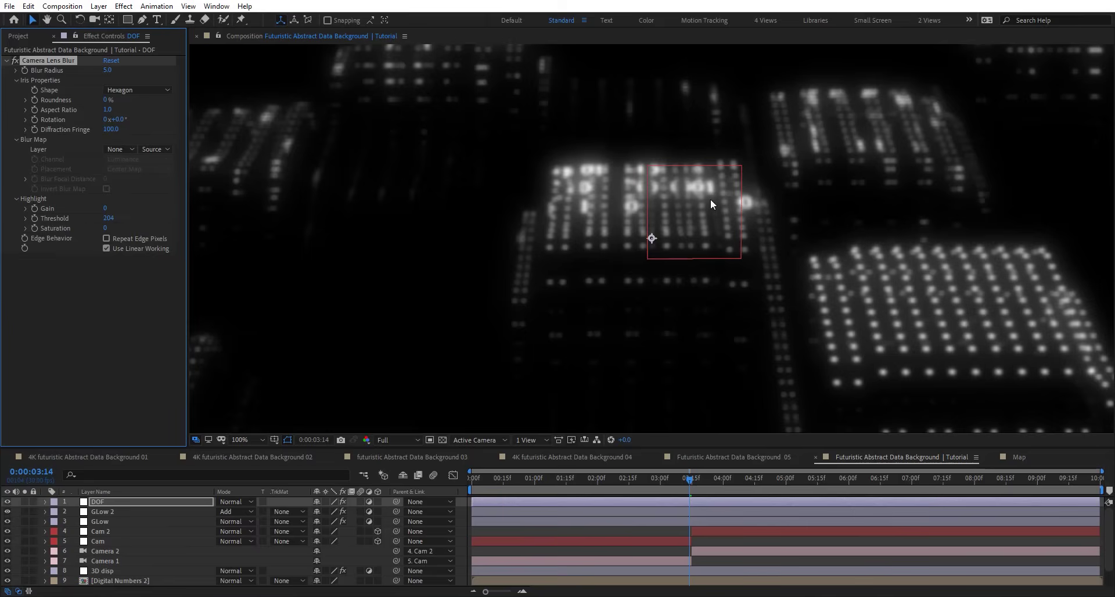
left_click(245, 444)
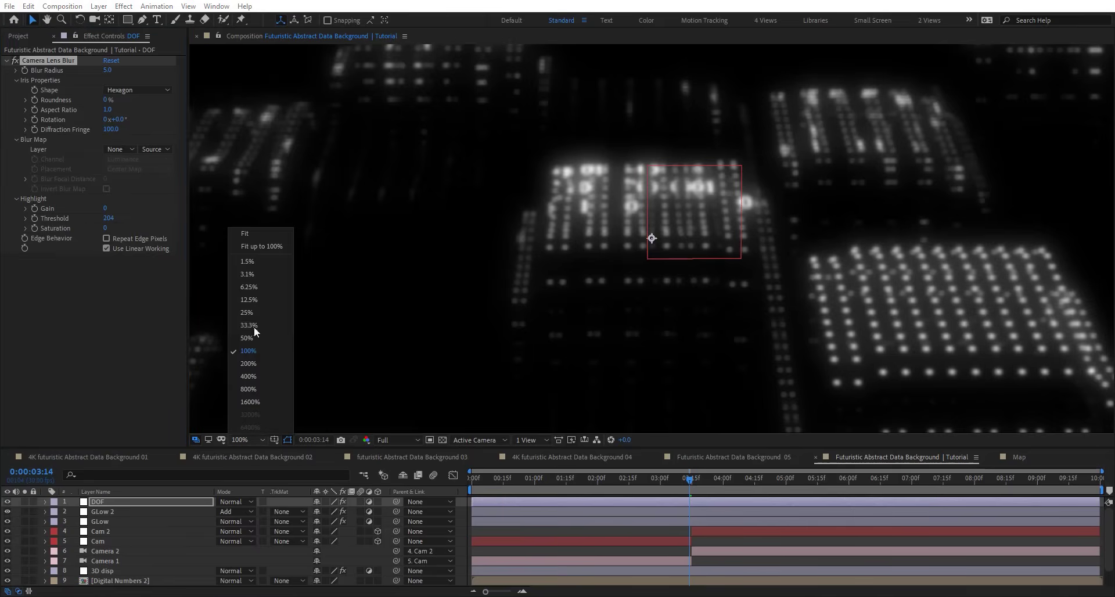
left_click(251, 232)
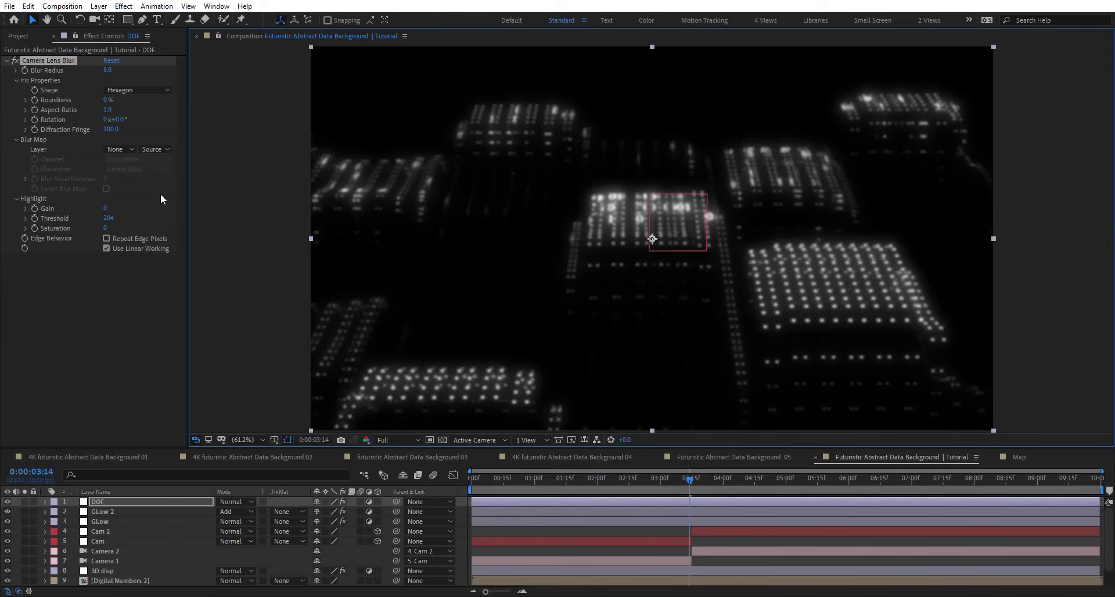
left_click(123, 149)
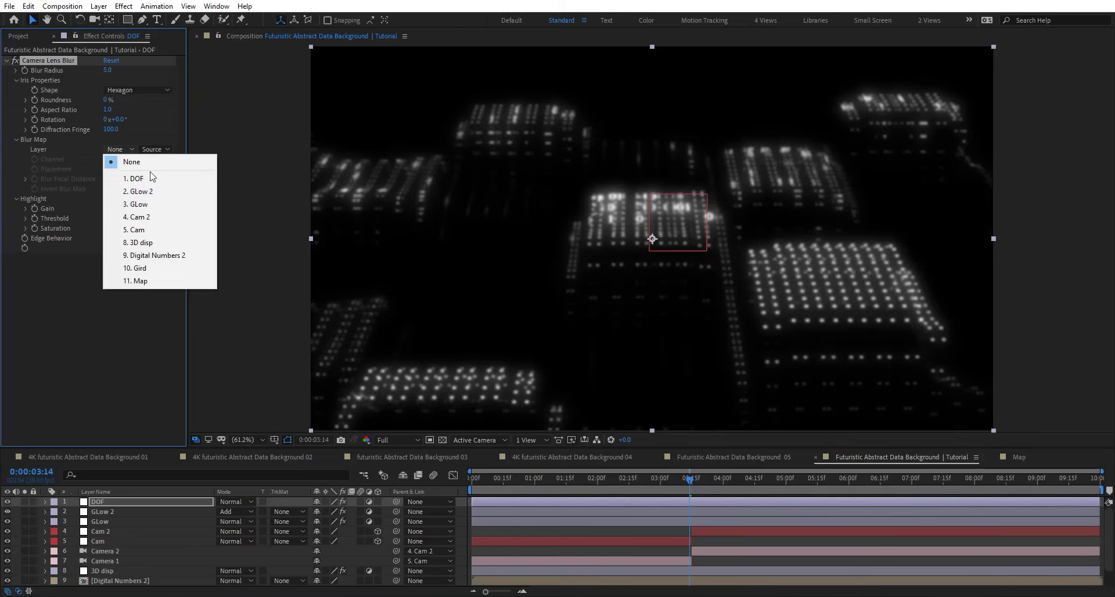
left_click(131, 282)
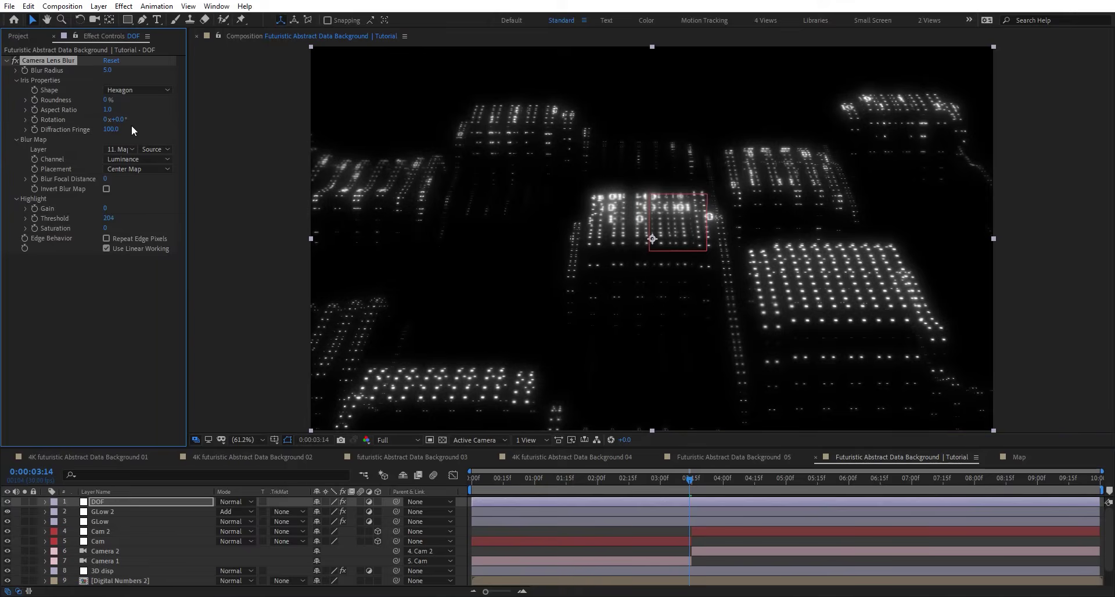
Try a much stronger Blur Radius for the Camera Lens Blur, first 100 and then 39
left_click(108, 70)
type("100")
key("Return")
left_click_drag(118, 69, 128, 67)
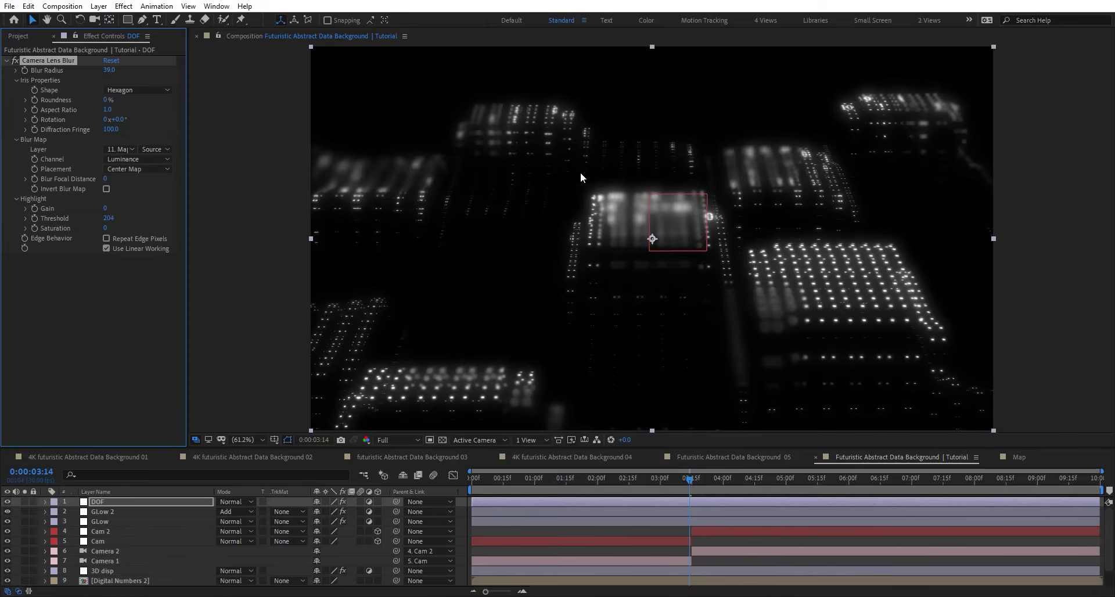
Try inverting the blur map, restore it to non-inverted, and set the Blur Focal Distance to half of 255
left_click(106, 188)
left_click_drag(105, 179, 144, 185)
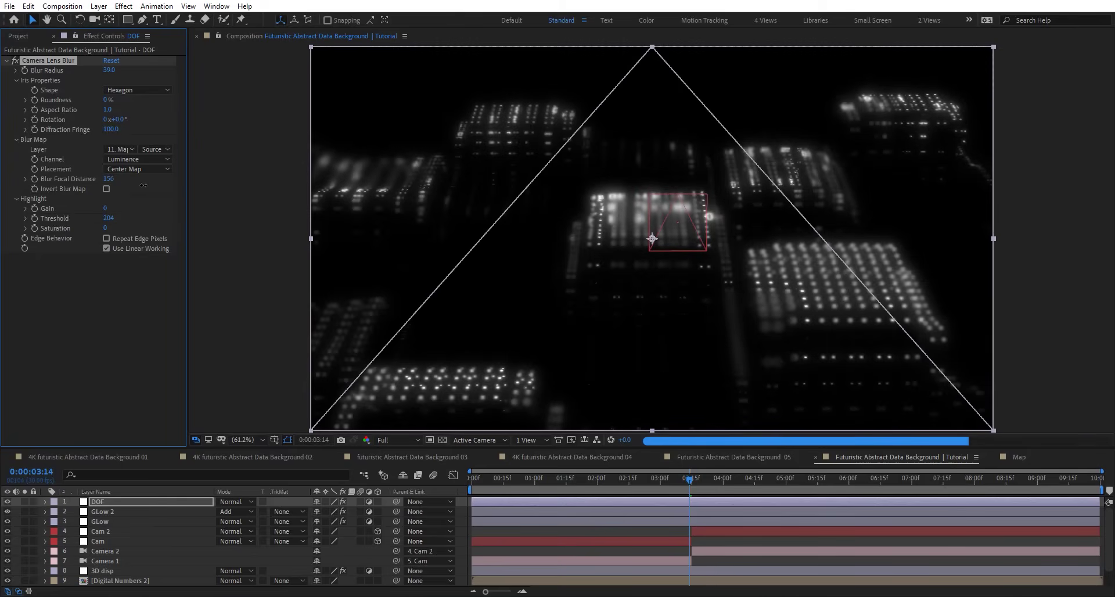
left_click(106, 188)
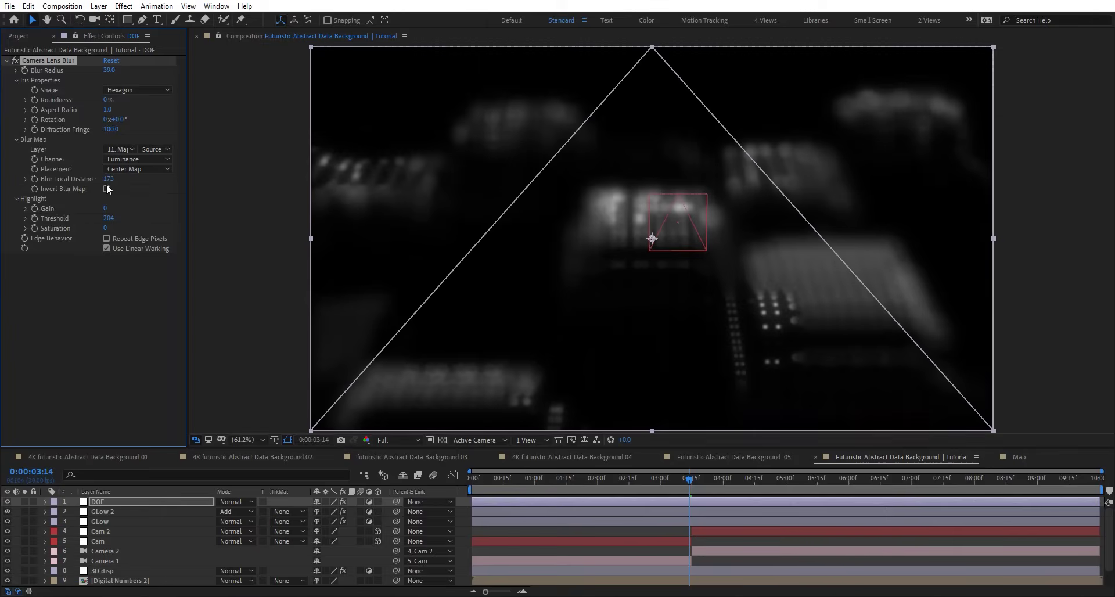
left_click_drag(112, 183, 91, 185)
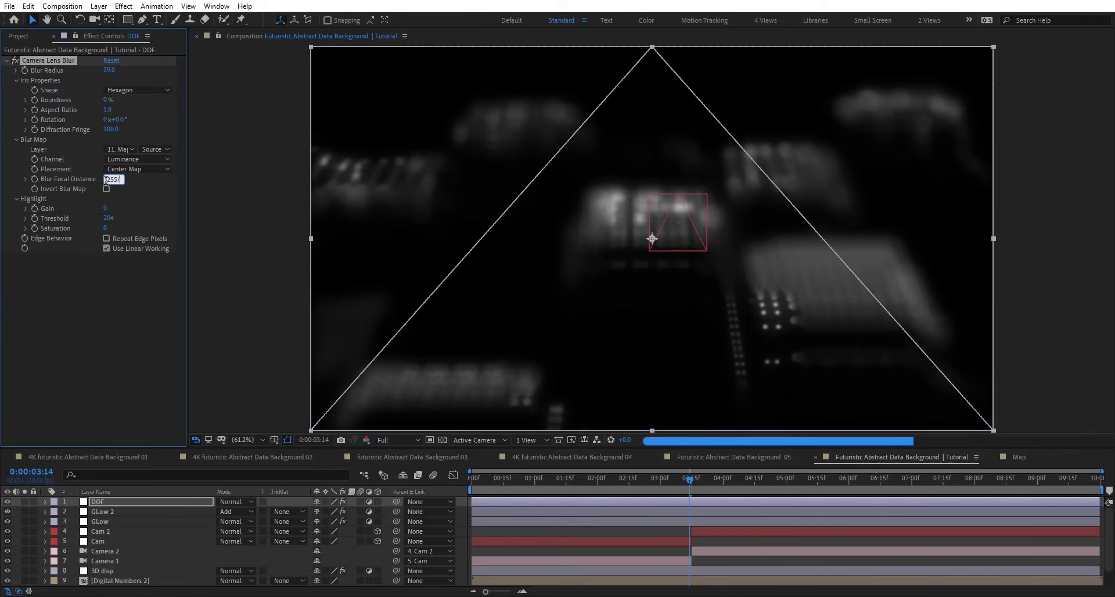
key("Return")
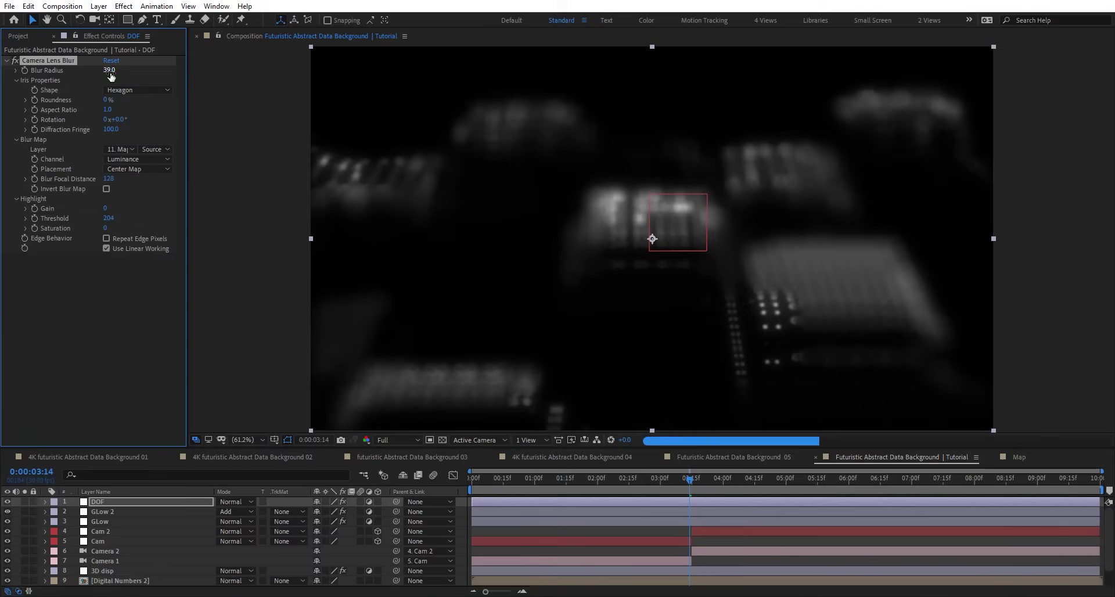
Set the Camera Lens Blur's Blur Radius to 7, Diffraction Fringe to 500 and highlight Gain to 100
left_click(109, 70)
type("8")
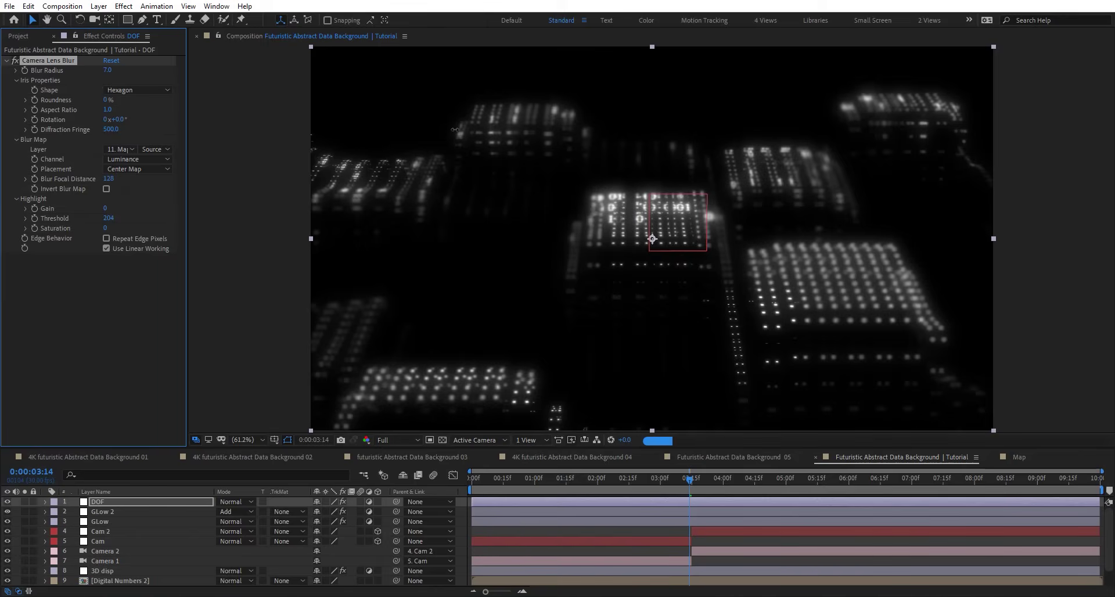
left_click_drag(106, 208, 282, 209)
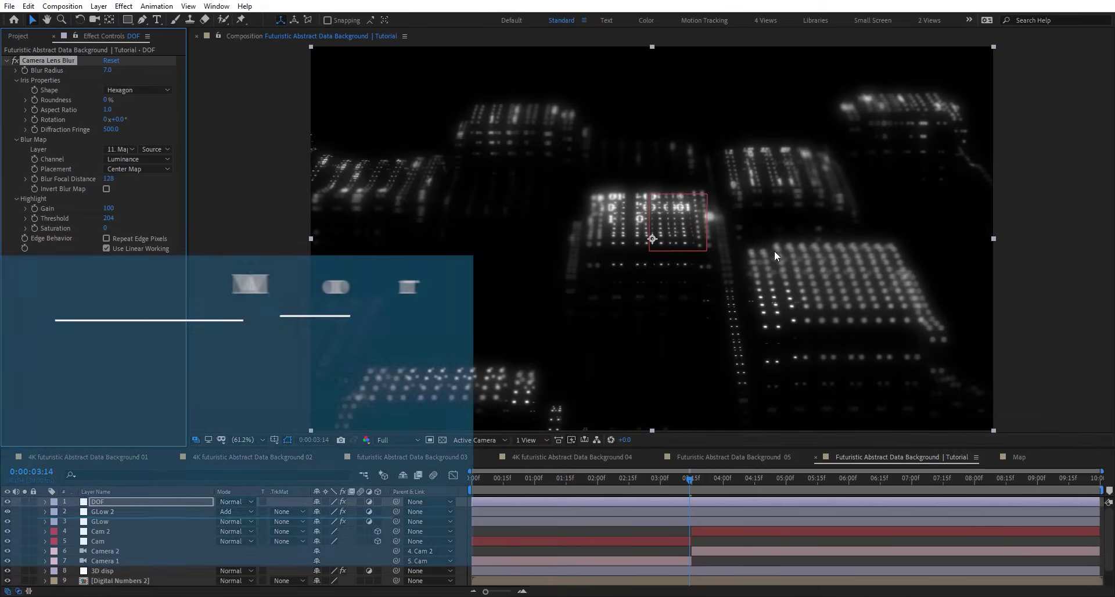
Play a preview of the composition from its first frame to check the animation with the depth-of-field blur
left_click_drag(531, 475, 450, 481)
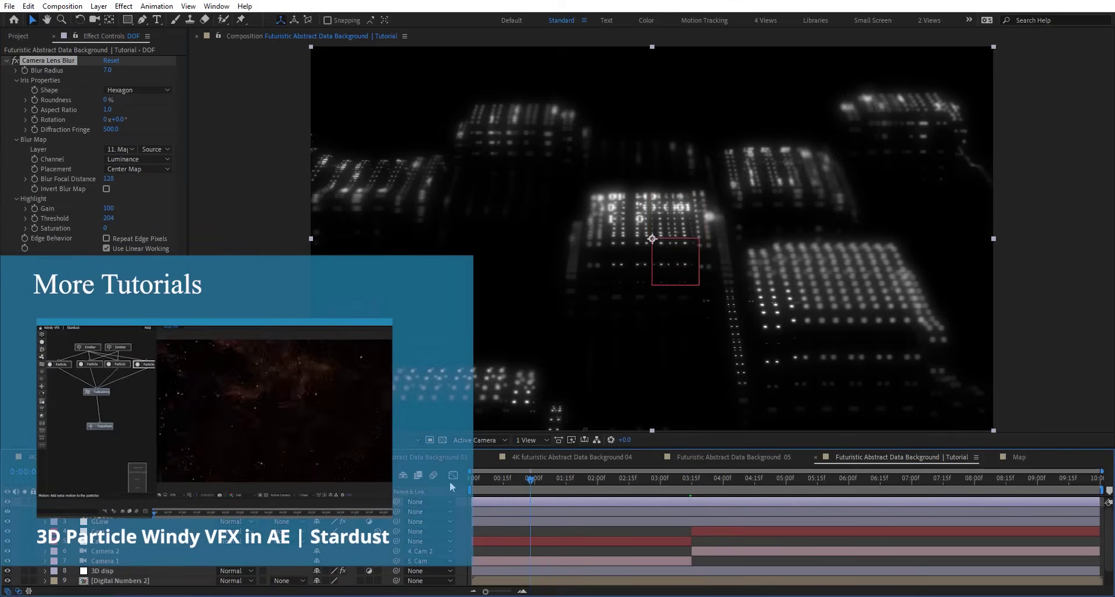
key("space")
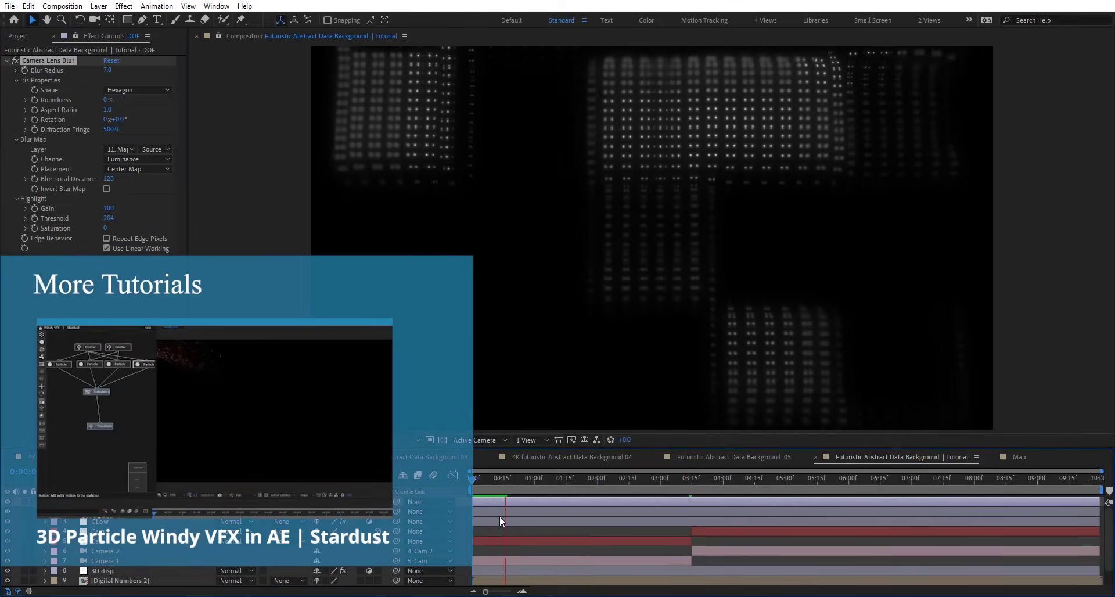